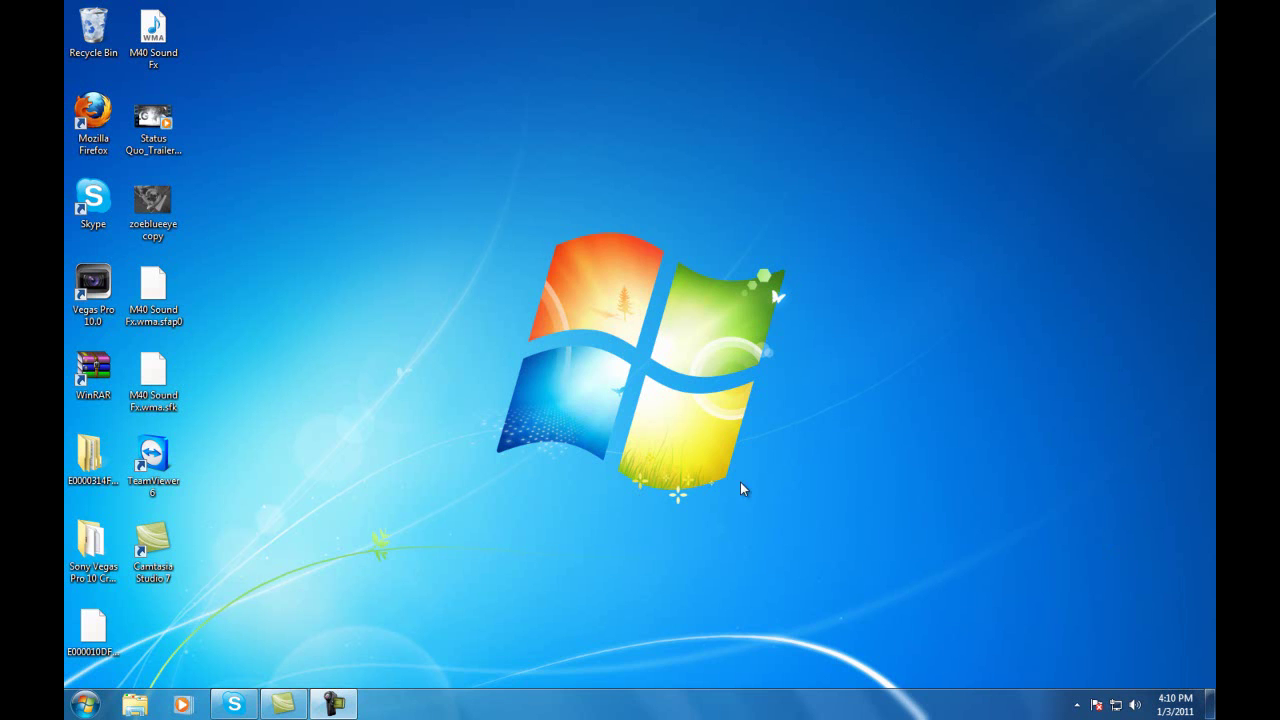
# Launch Vegas Pro 10.0.
pyautogui.doubleClick(93, 287)
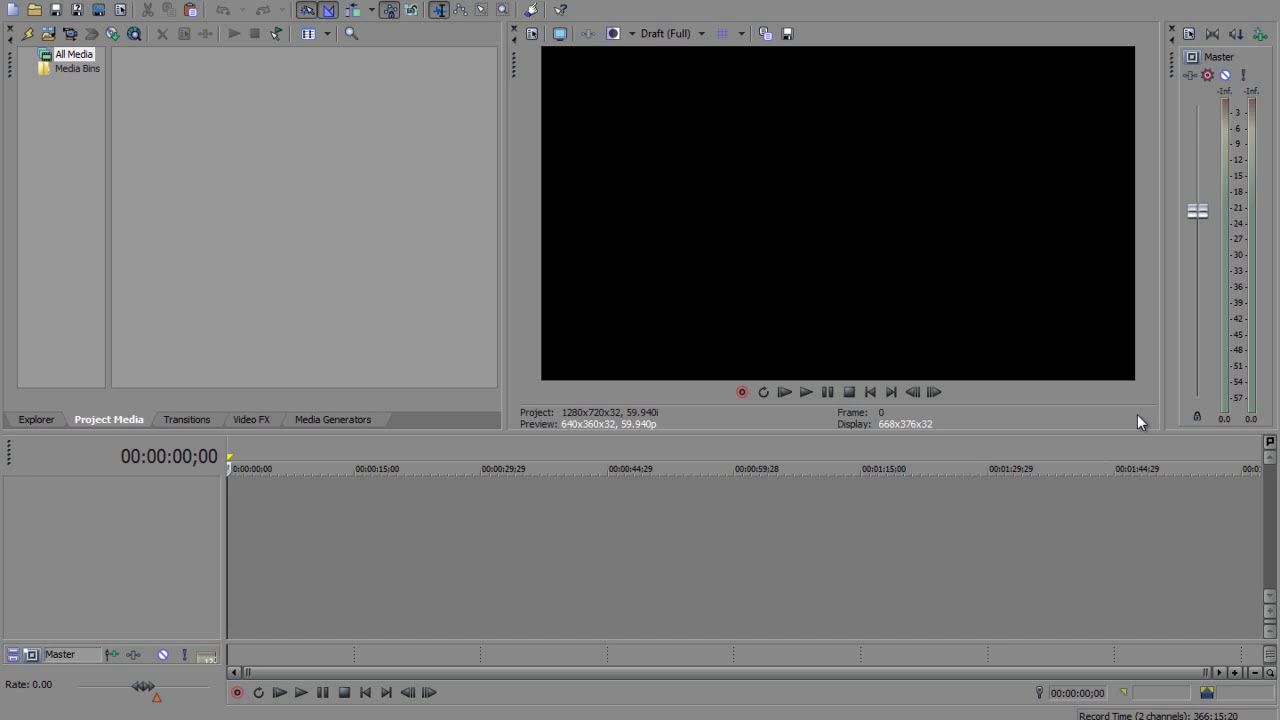
# Switch to the desktop, browse to the Documents library and play the oldschool3 video in the media player.
pyautogui.press('super+d')
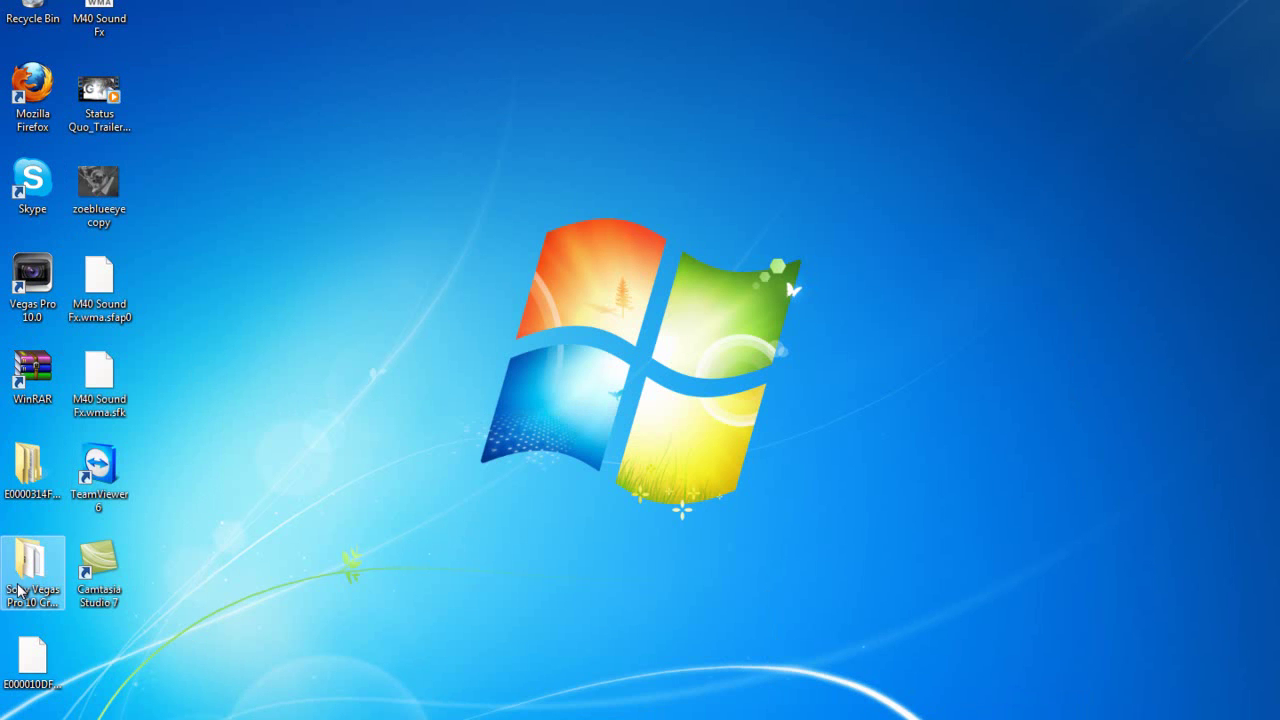
pyautogui.press('super')
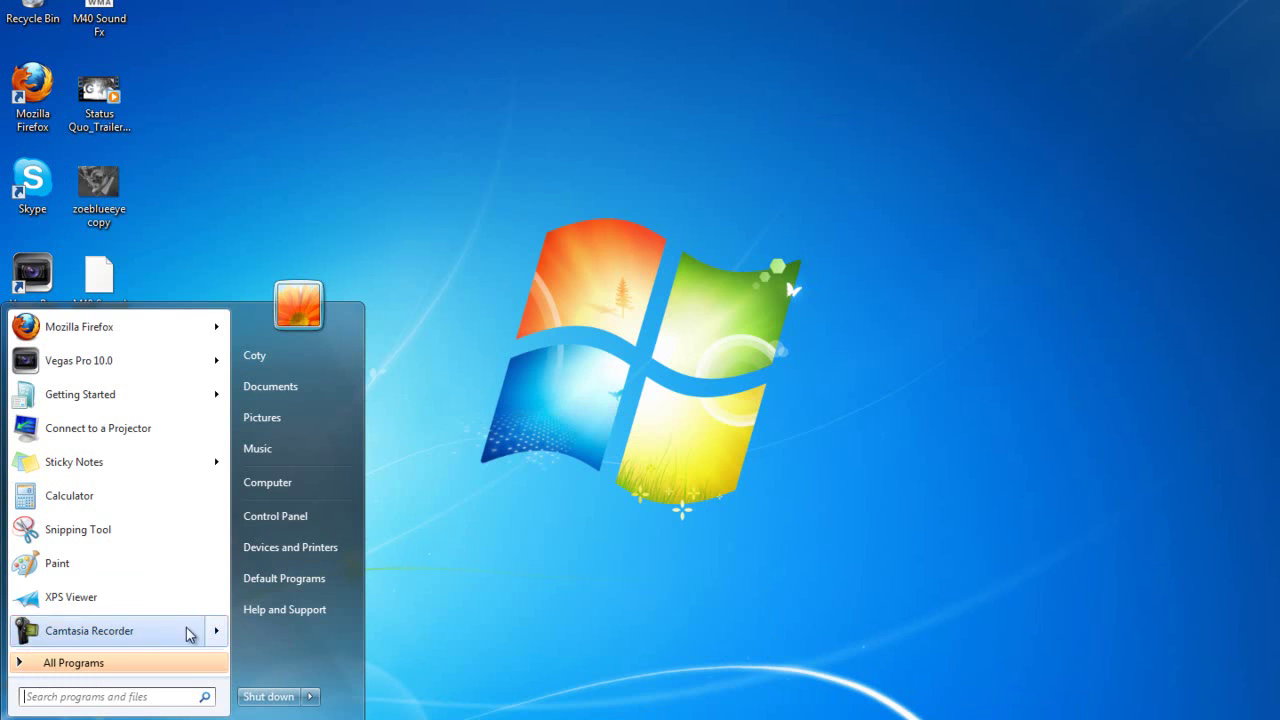
pyautogui.click(308, 485)
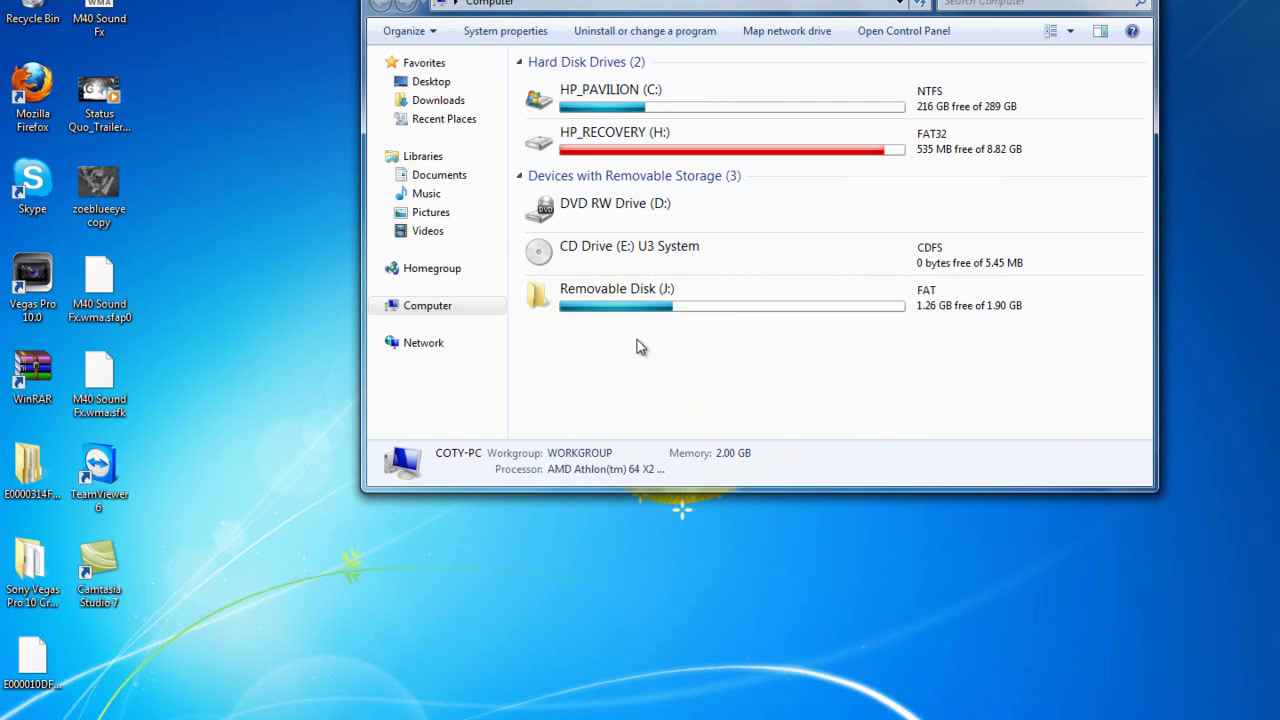
pyautogui.doubleClick(675, 110)
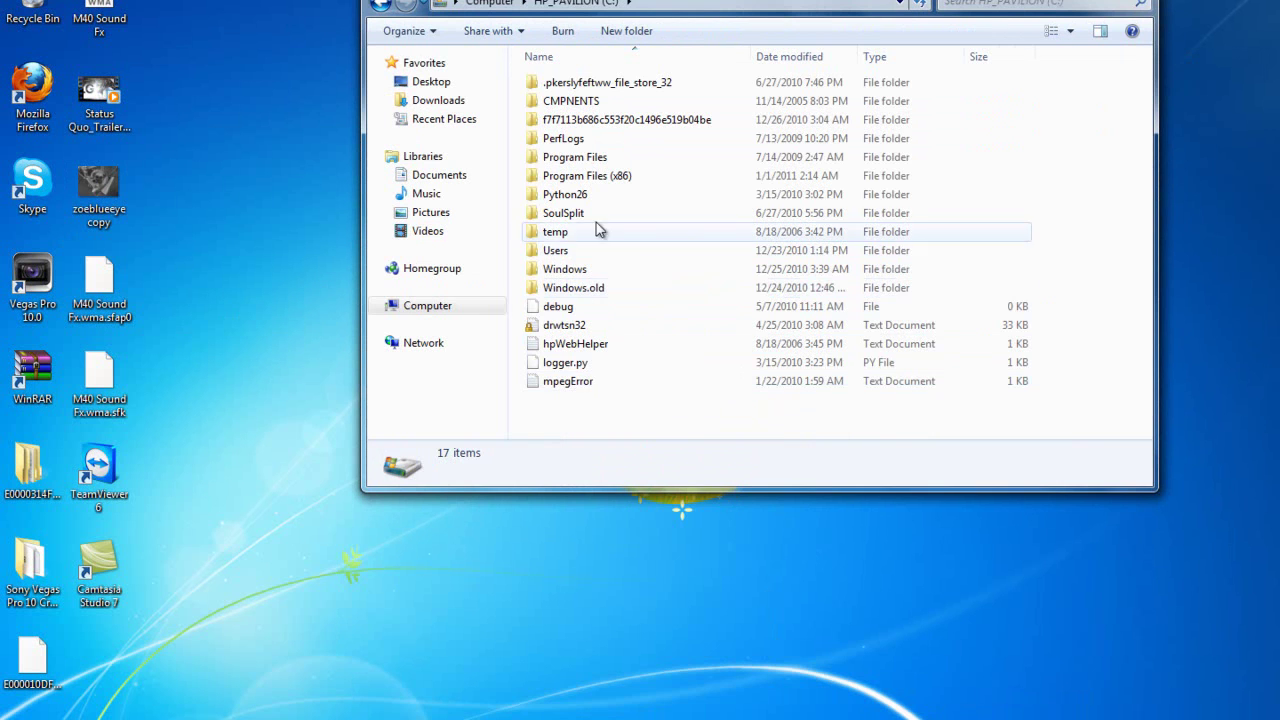
pyautogui.click(440, 175)
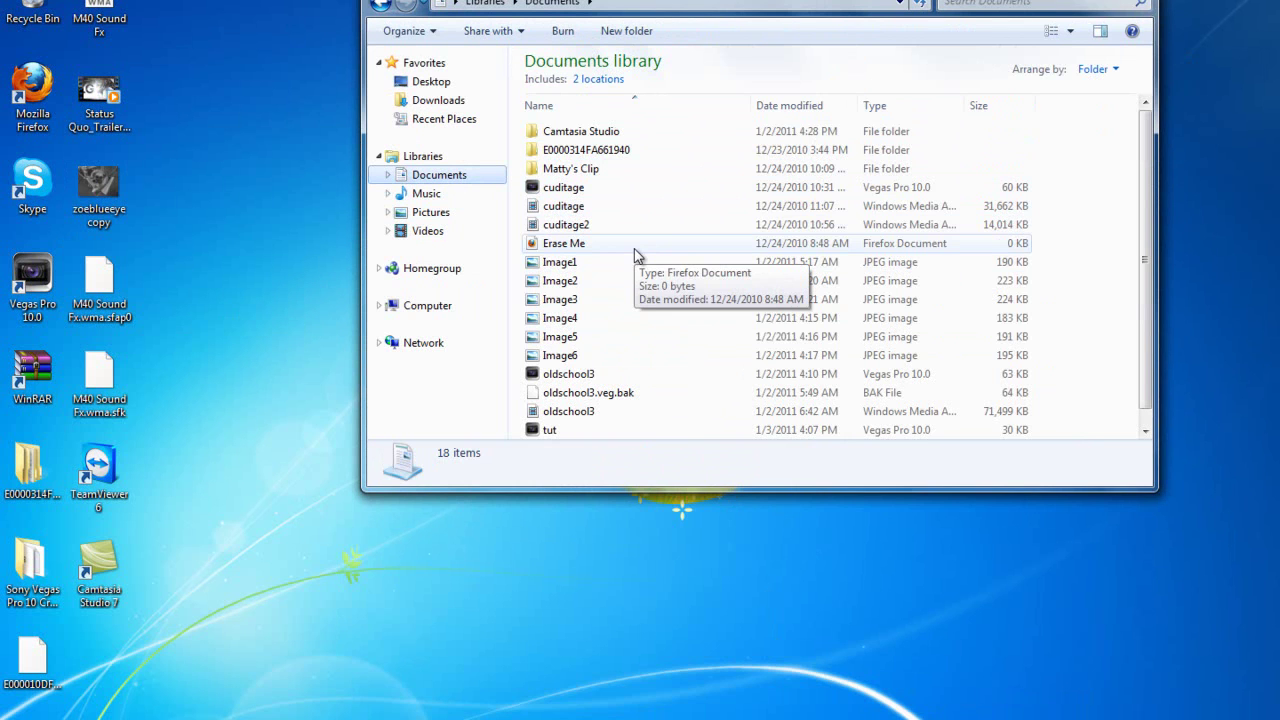
pyautogui.click(600, 411)
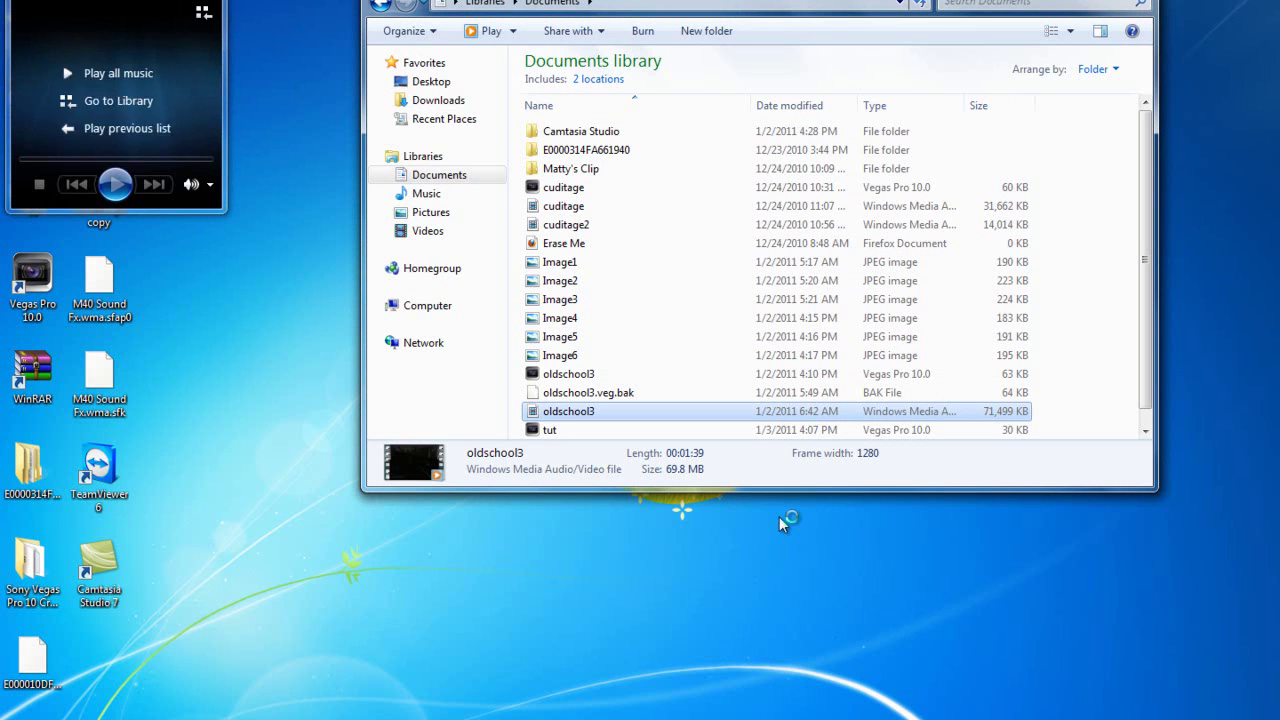
pyautogui.click(115, 184)
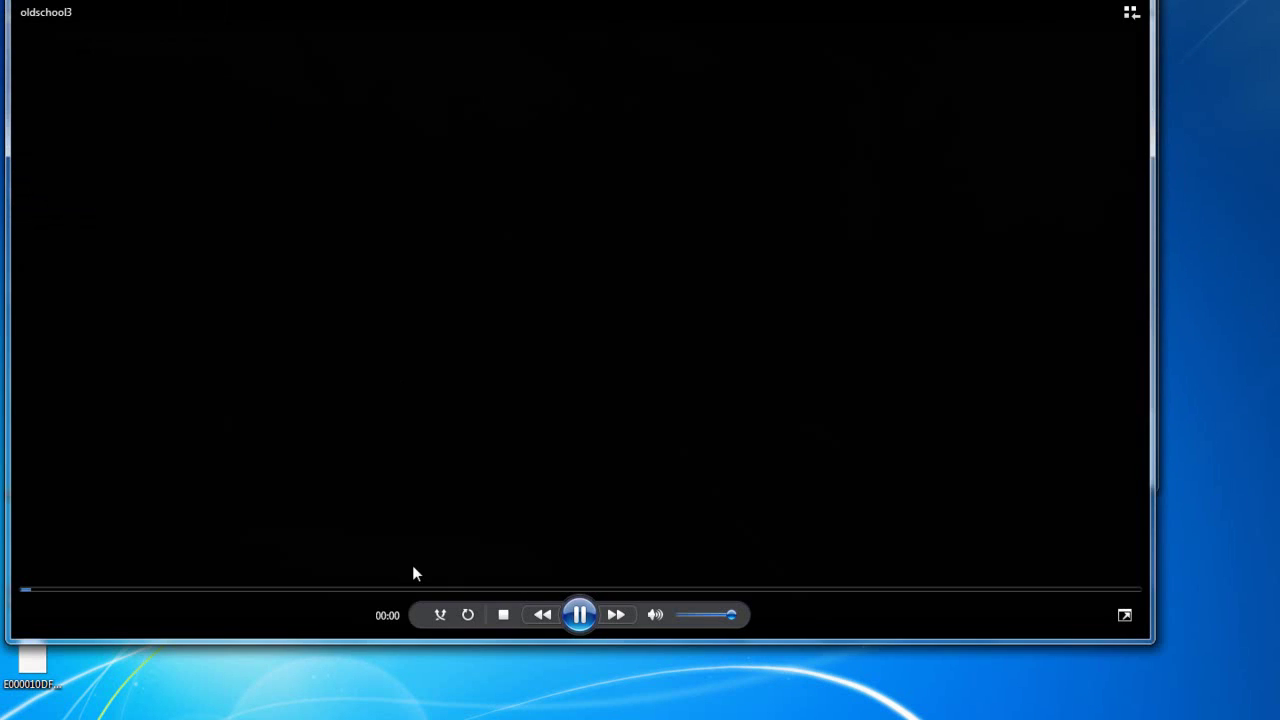
# Lower the player's volume to about half and play oldschool3 from about 00:44.
pyautogui.click(503, 614)
pyautogui.click(702, 615)
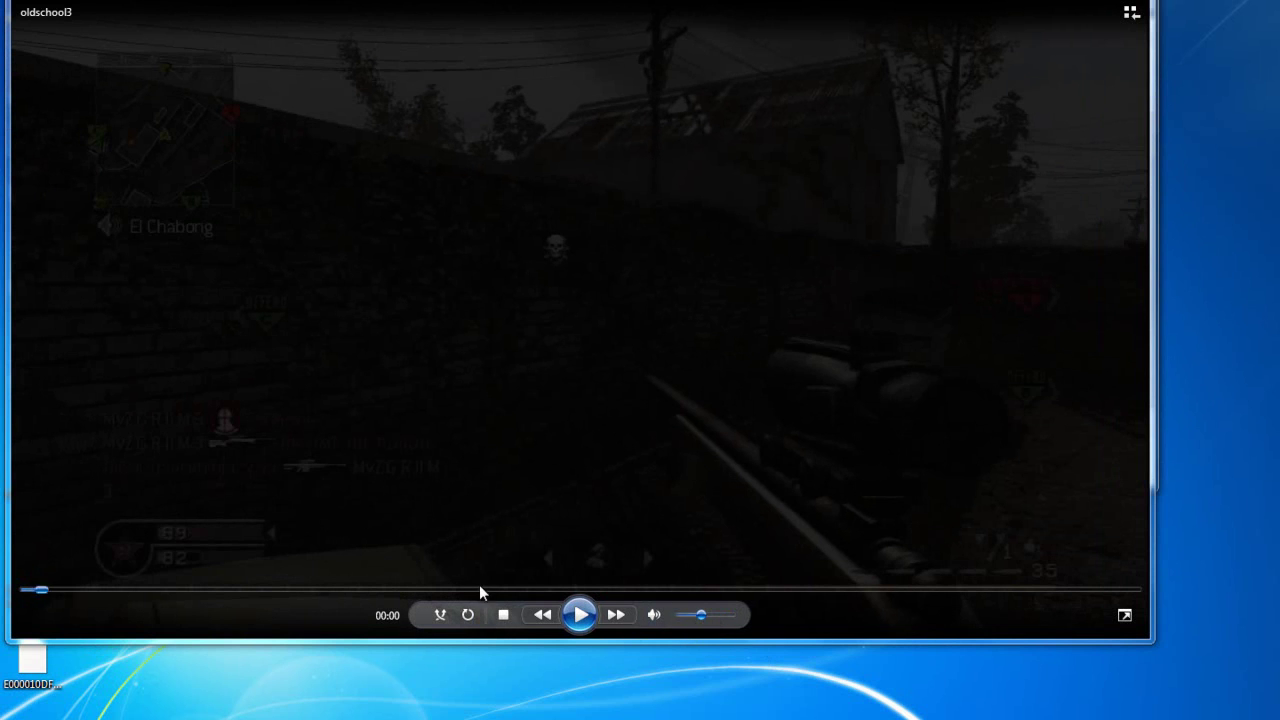
pyautogui.moveTo(443, 592); pyautogui.dragTo(491, 592)
pyautogui.click(525, 594)
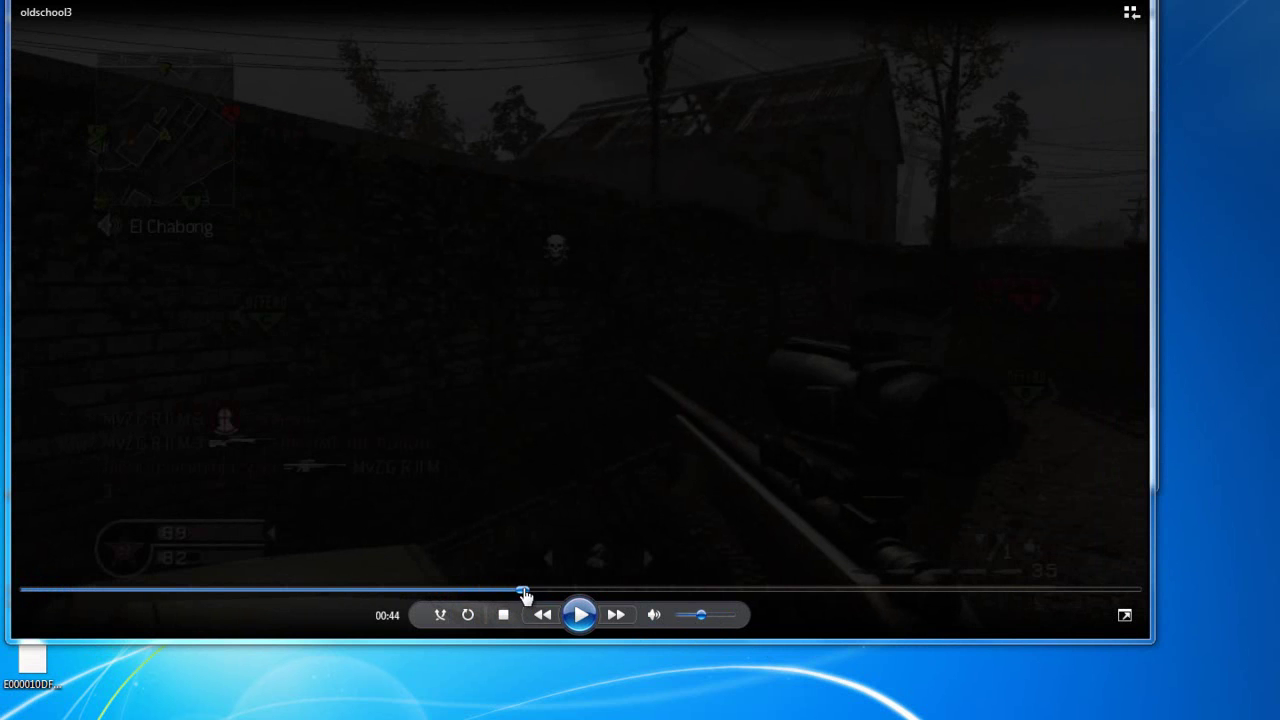
pyautogui.click(581, 615)
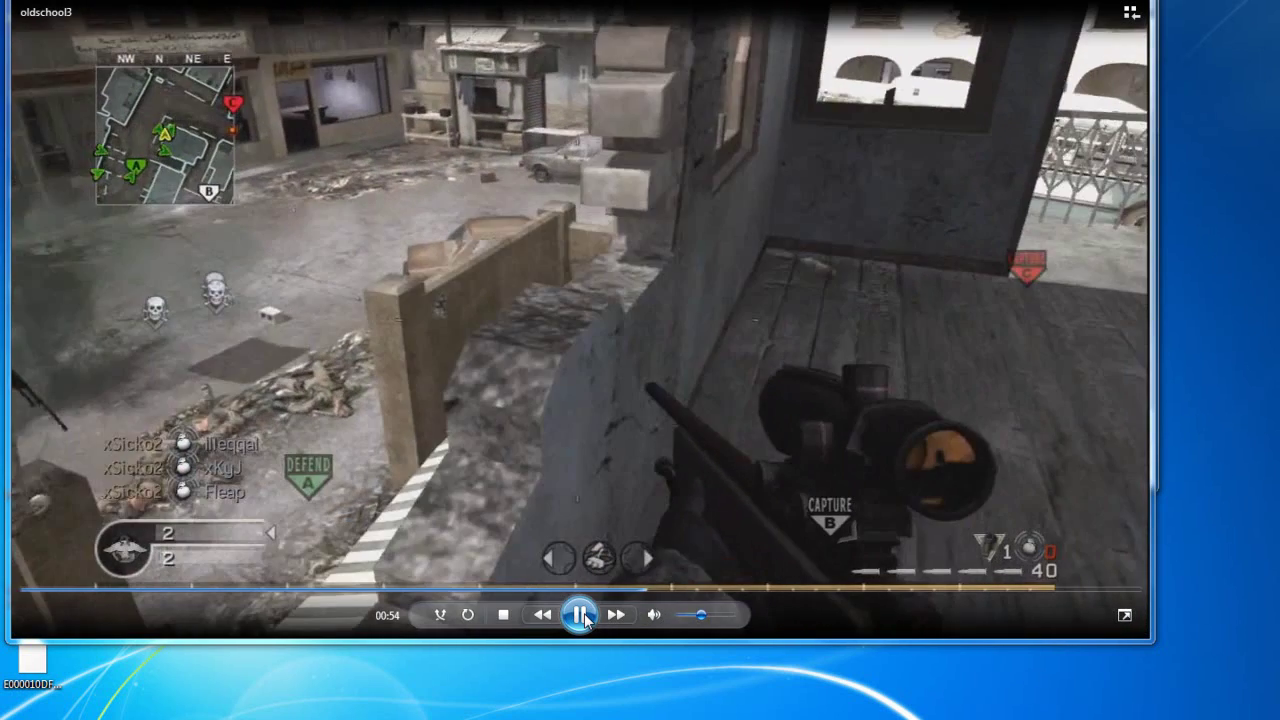
# Pause the oldschool3 video, replay the section from about 00:50 and pause it again.
pyautogui.click(582, 616)
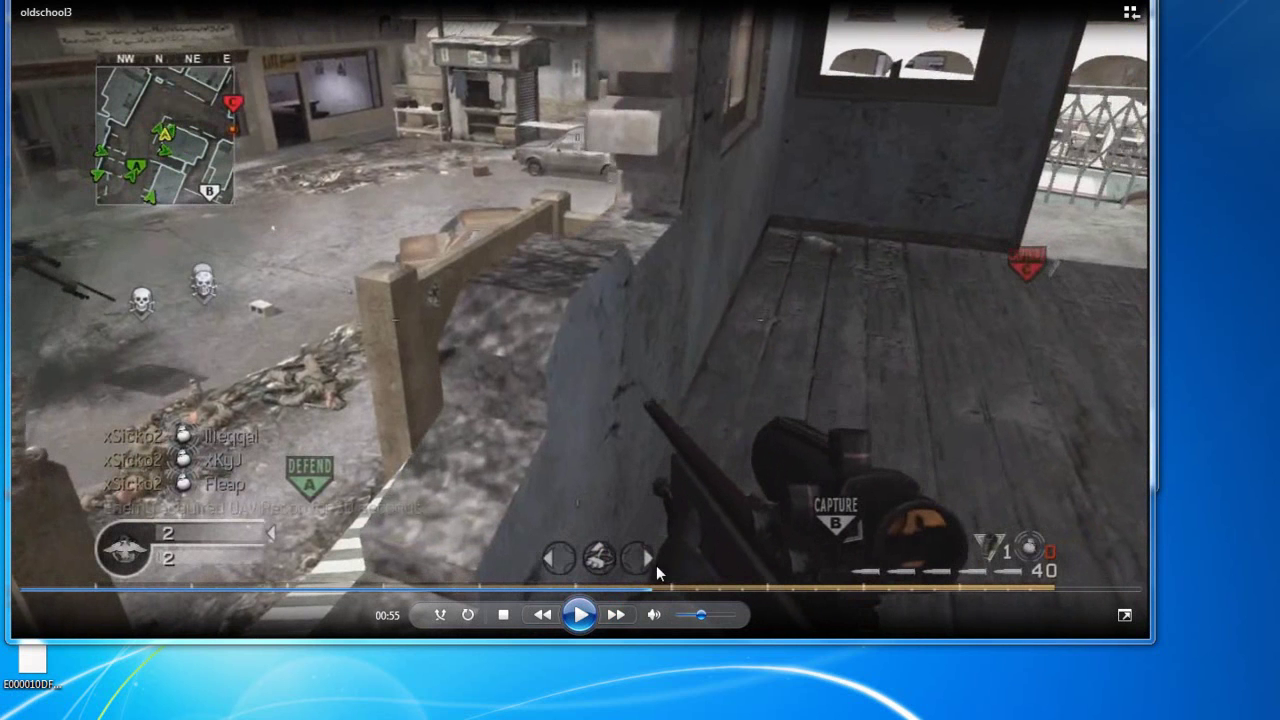
pyautogui.click(617, 587)
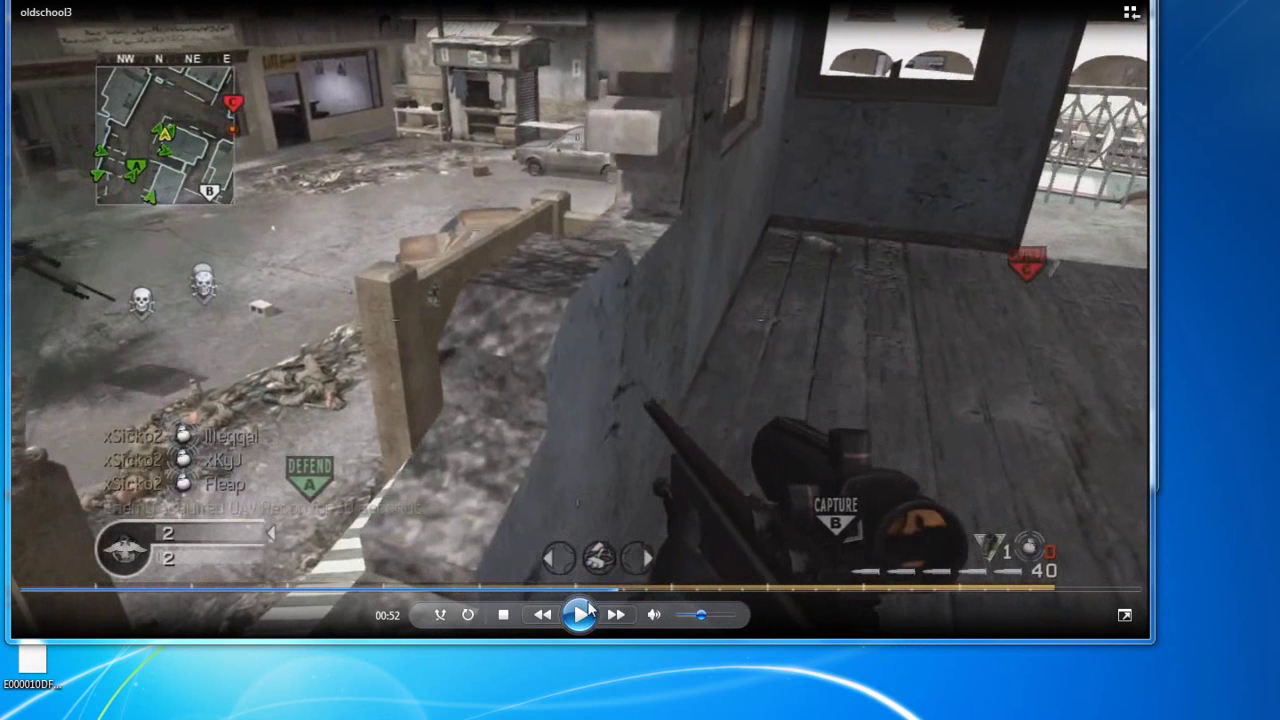
pyautogui.click(580, 613)
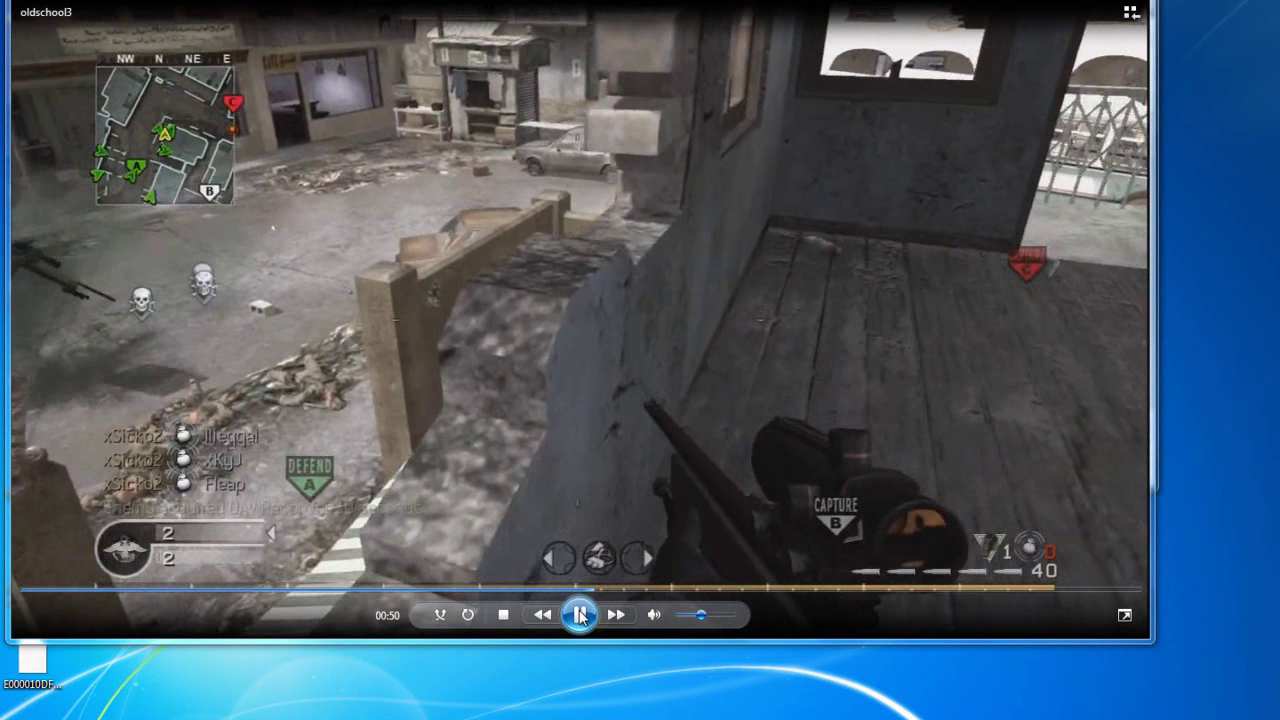
pyautogui.click(580, 614)
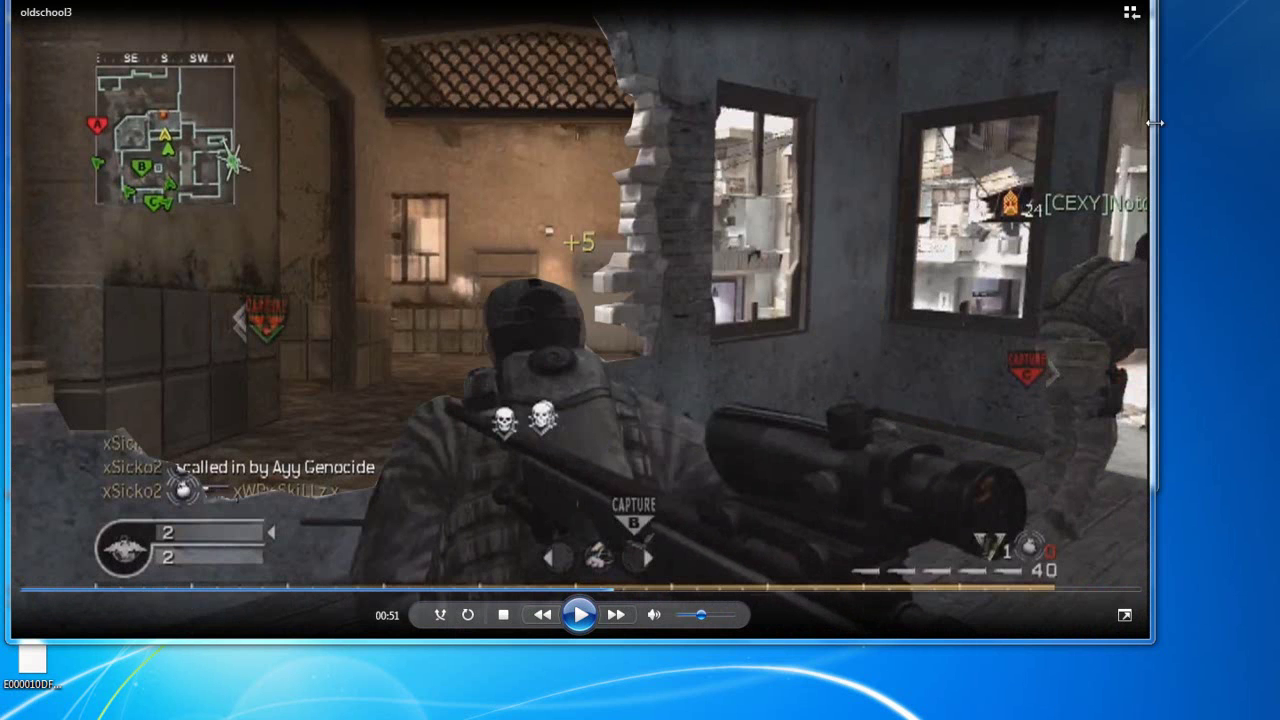
# Return to Vegas Pro and open the clips 4.mp4 and 5.mp4 from Removable Disk (J:) onto the timeline.
pyautogui.click(1140, 12)
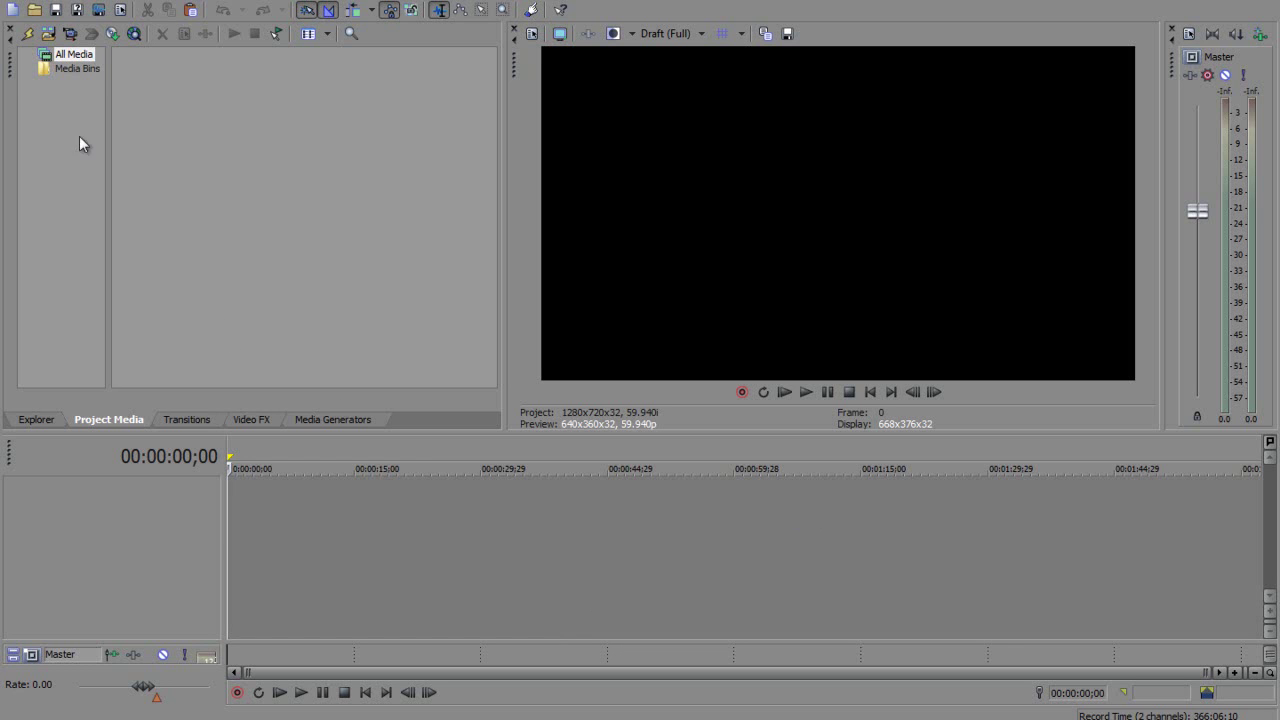
pyautogui.click(15, 1)
pyautogui.click(34, 23)
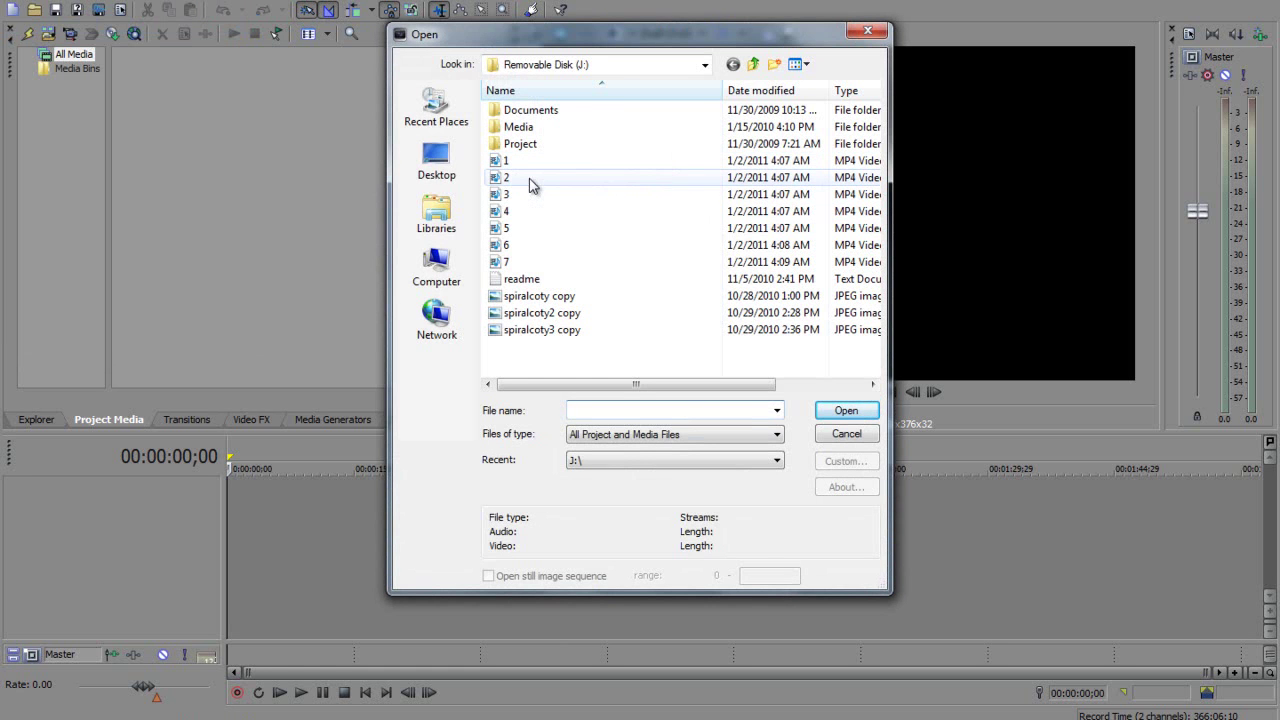
pyautogui.click(532, 213)
pyautogui.keyDown('shift'); pyautogui.click(534, 228); pyautogui.keyUp('shift')
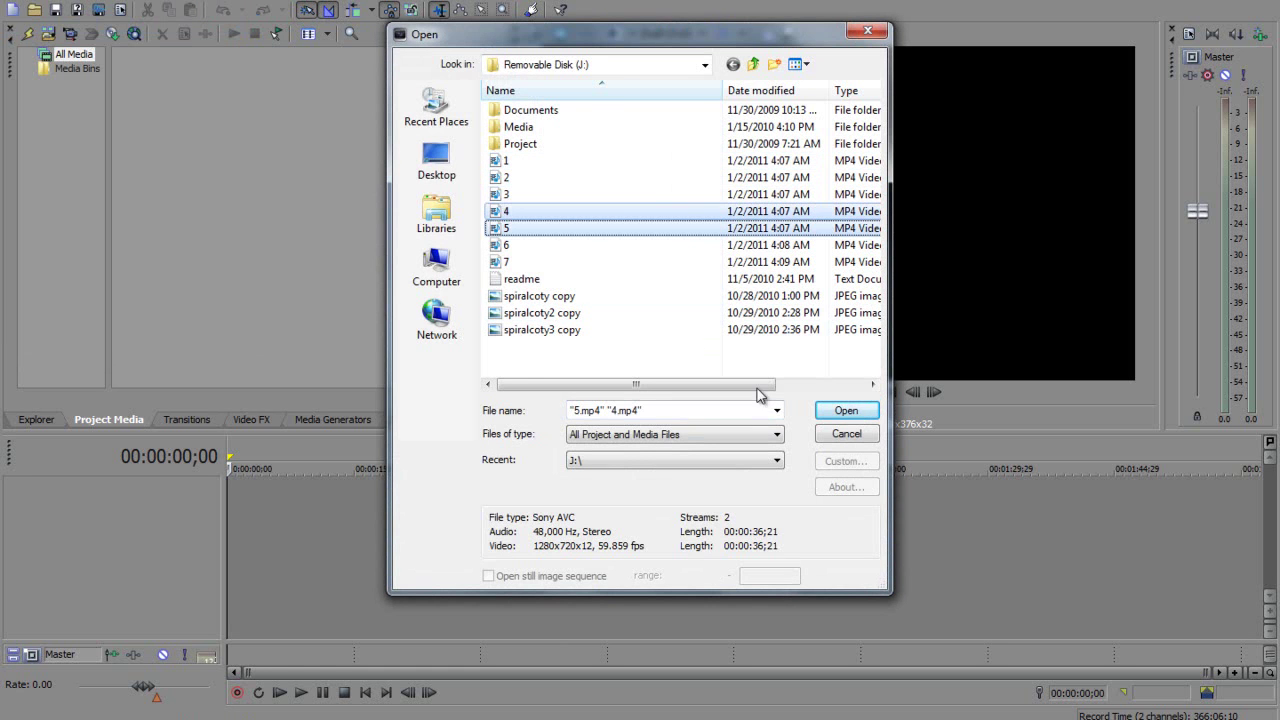
pyautogui.click(846, 411)
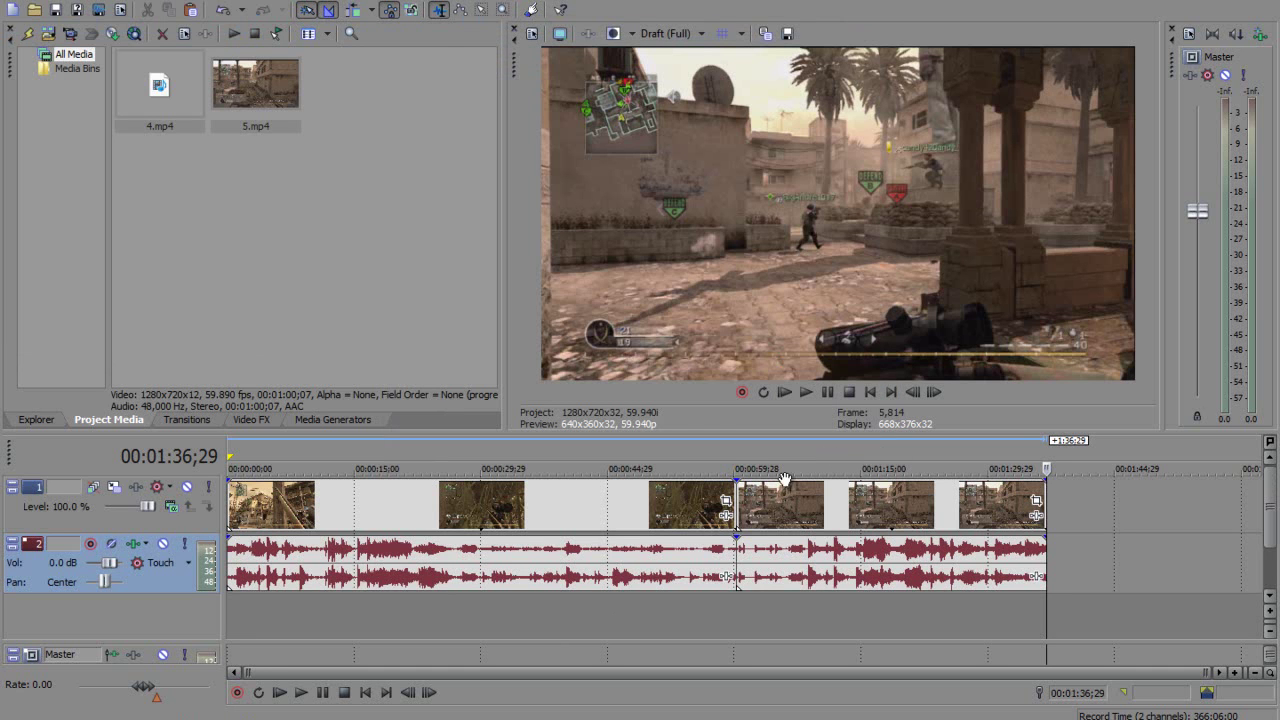
# Scrub through the first timeline clip to look for a cut point, stopping at about 00:00:10;05.
pyautogui.click(306, 505)
pyautogui.click(352, 510)
pyautogui.click(392, 519)
pyautogui.click(441, 521)
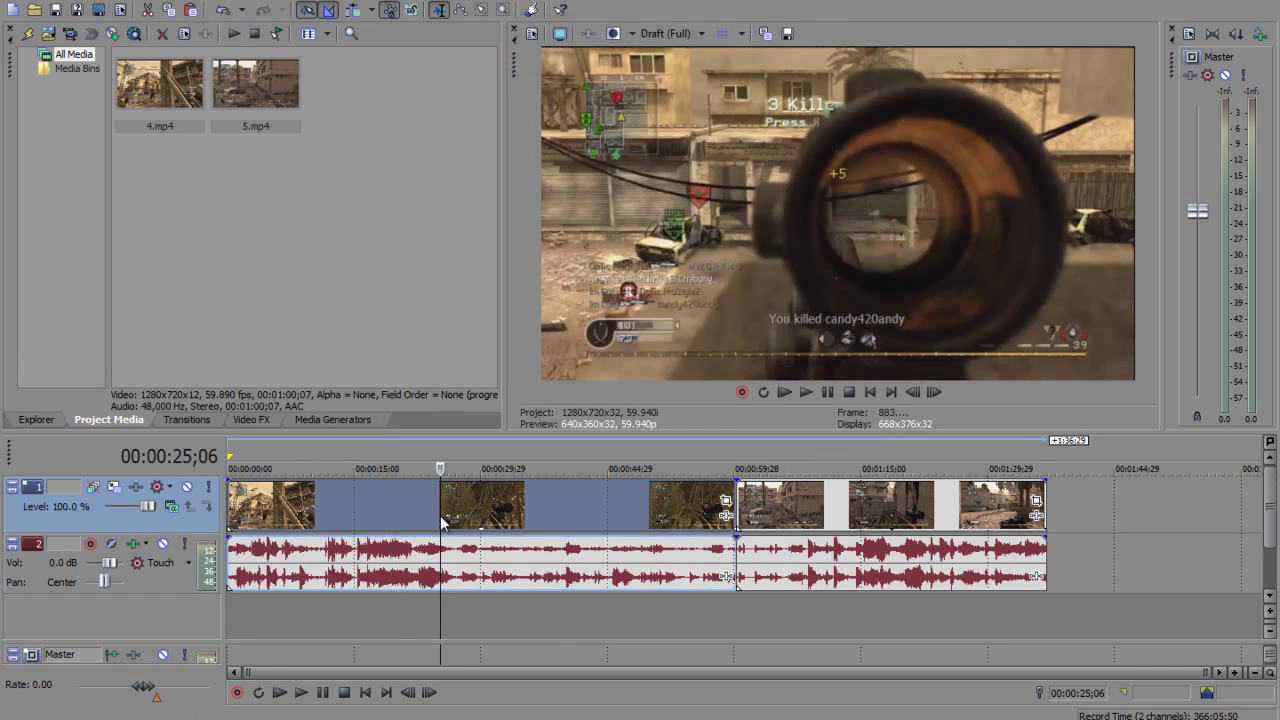
pyautogui.click(465, 513)
pyautogui.click(427, 515)
pyautogui.click(409, 520)
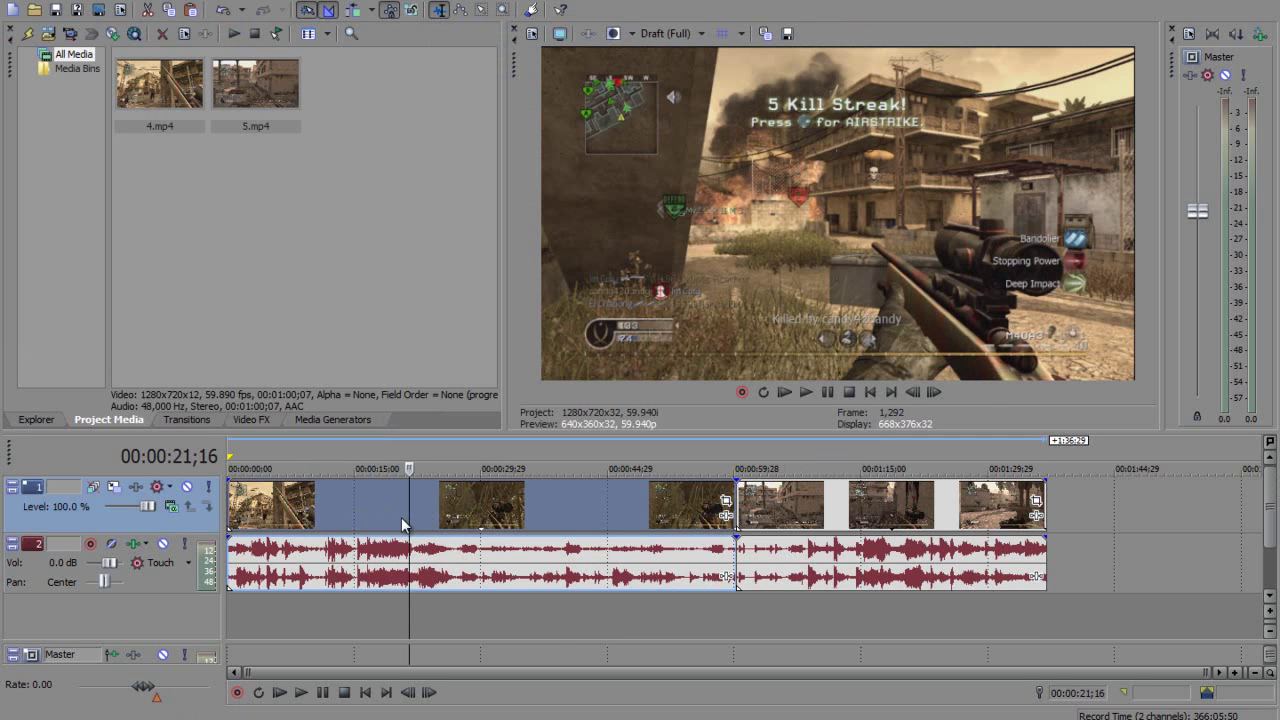
pyautogui.click(381, 519)
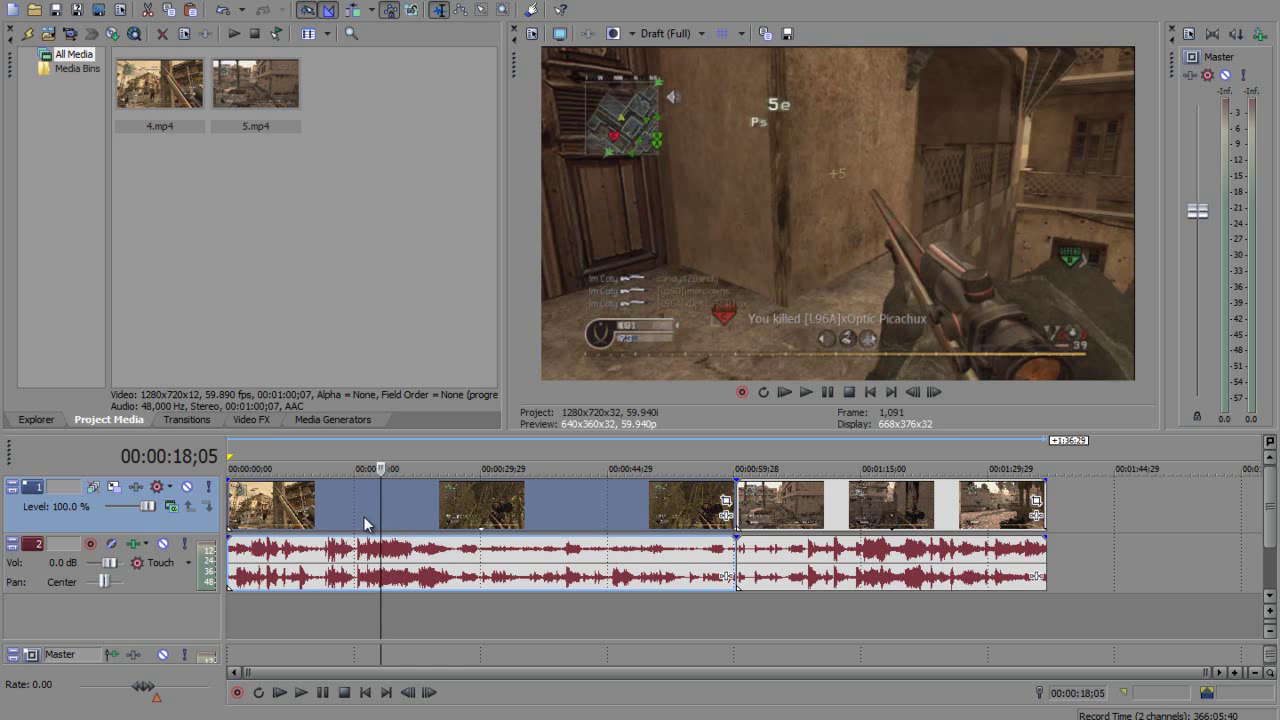
pyautogui.click(363, 516)
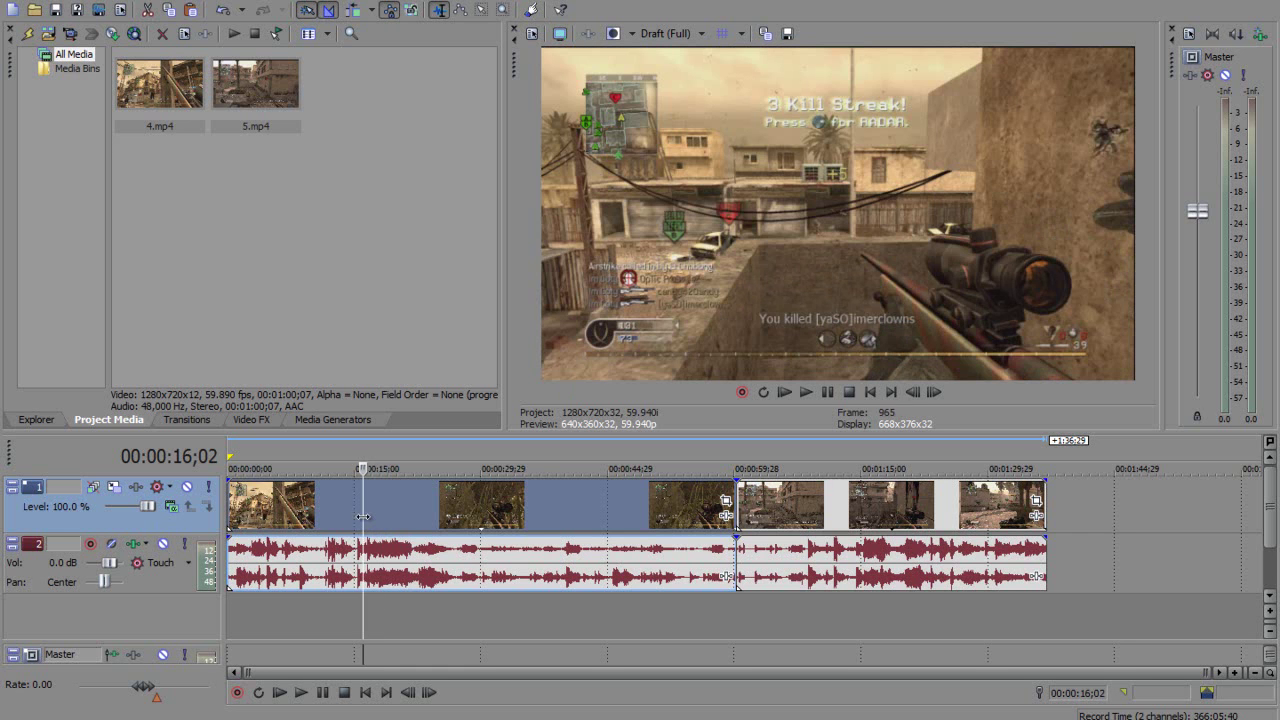
pyautogui.click(355, 514)
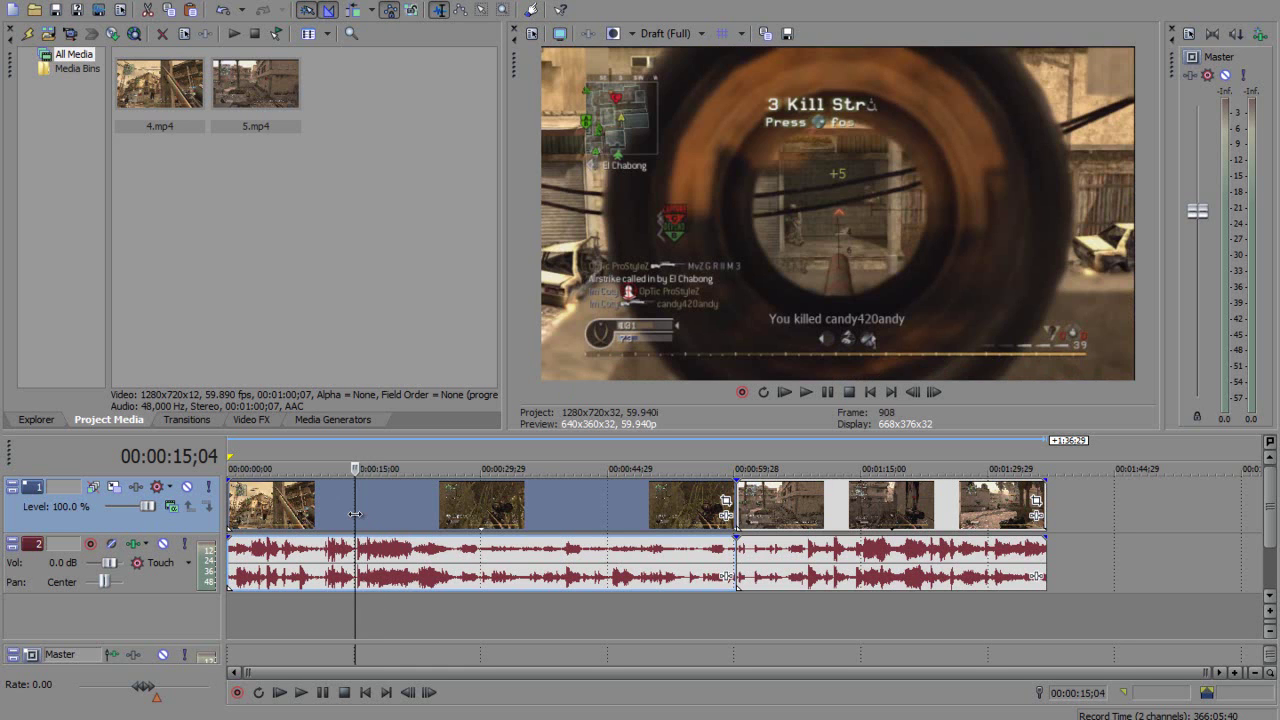
pyautogui.click(344, 513)
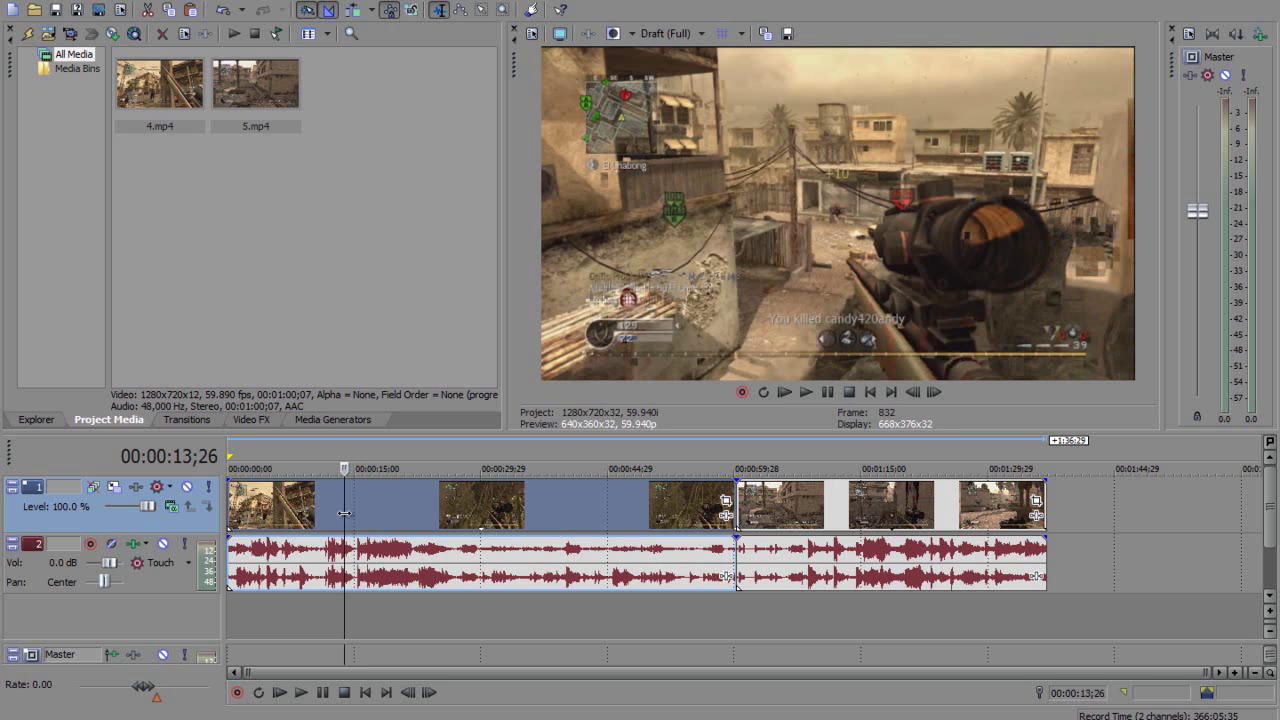
pyautogui.click(338, 513)
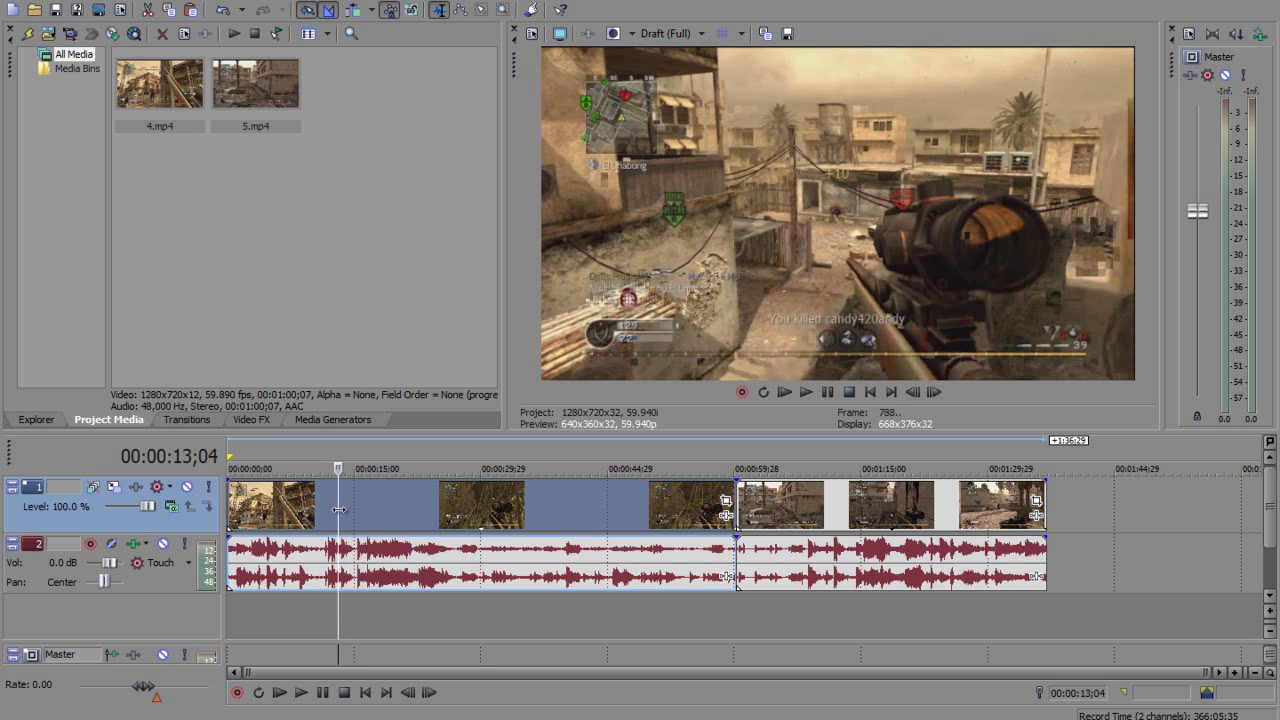
pyautogui.click(327, 512)
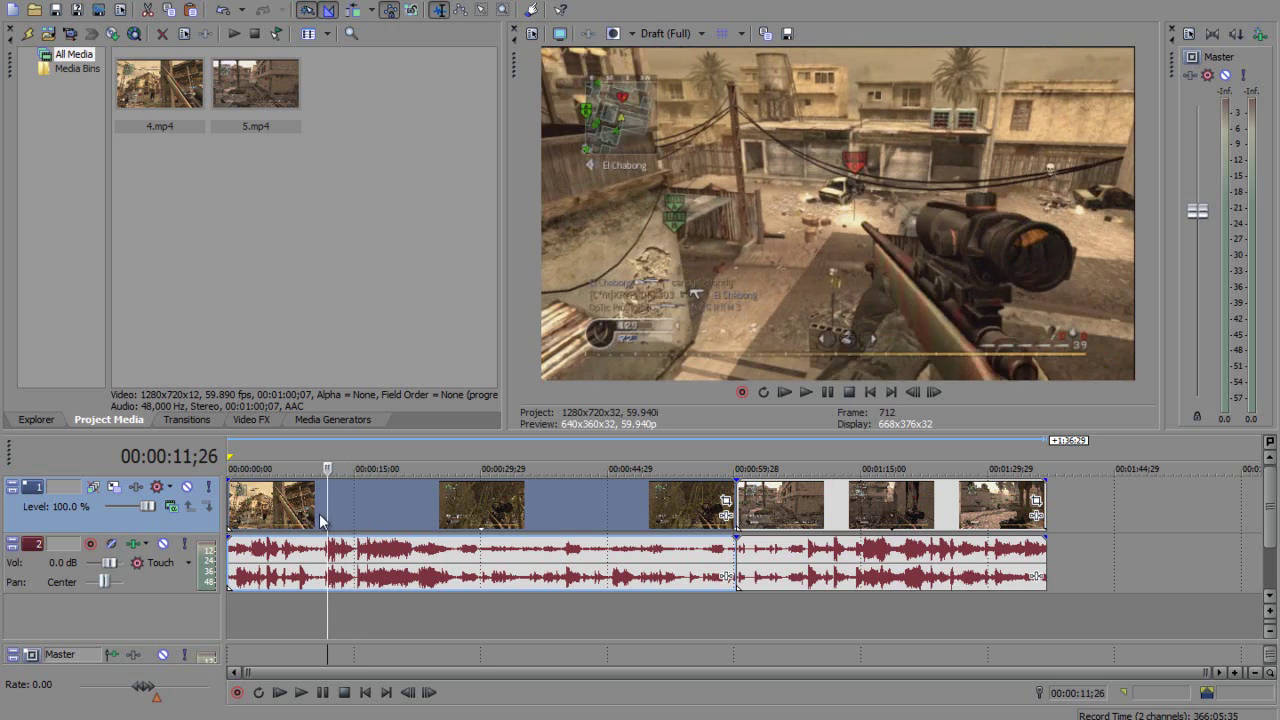
pyautogui.click(313, 515)
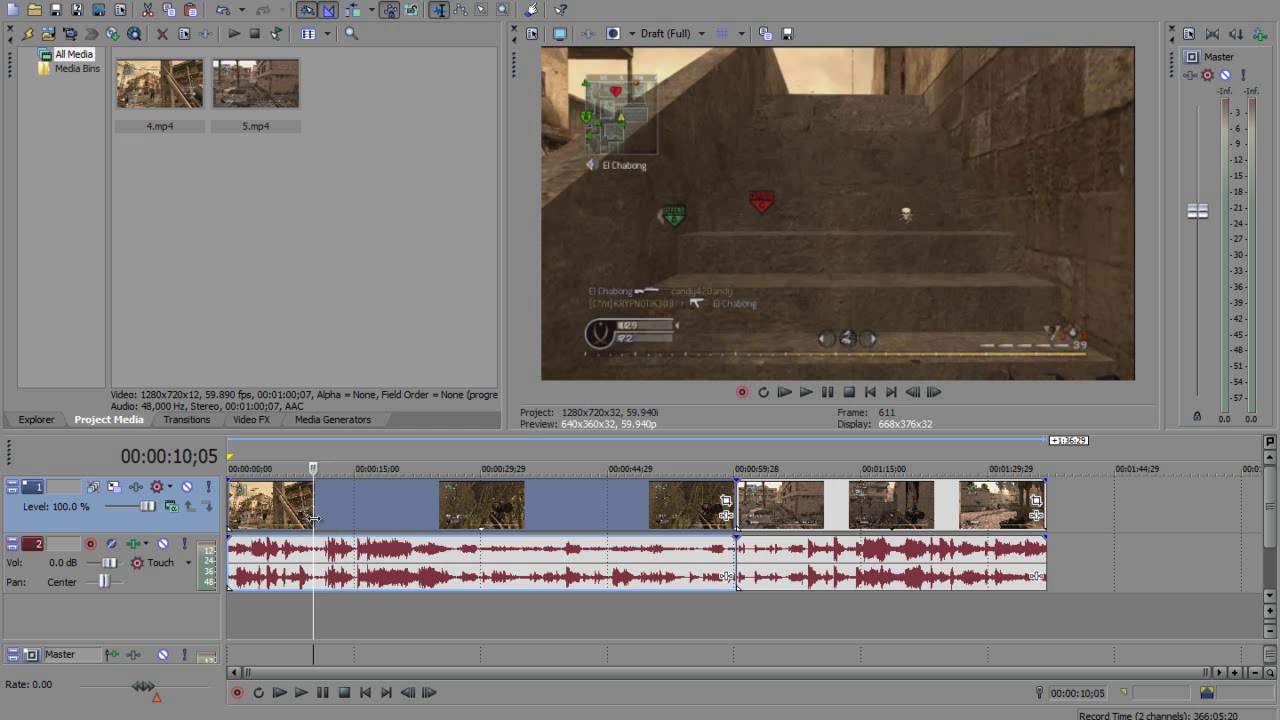
pyautogui.rightClick(314, 518)
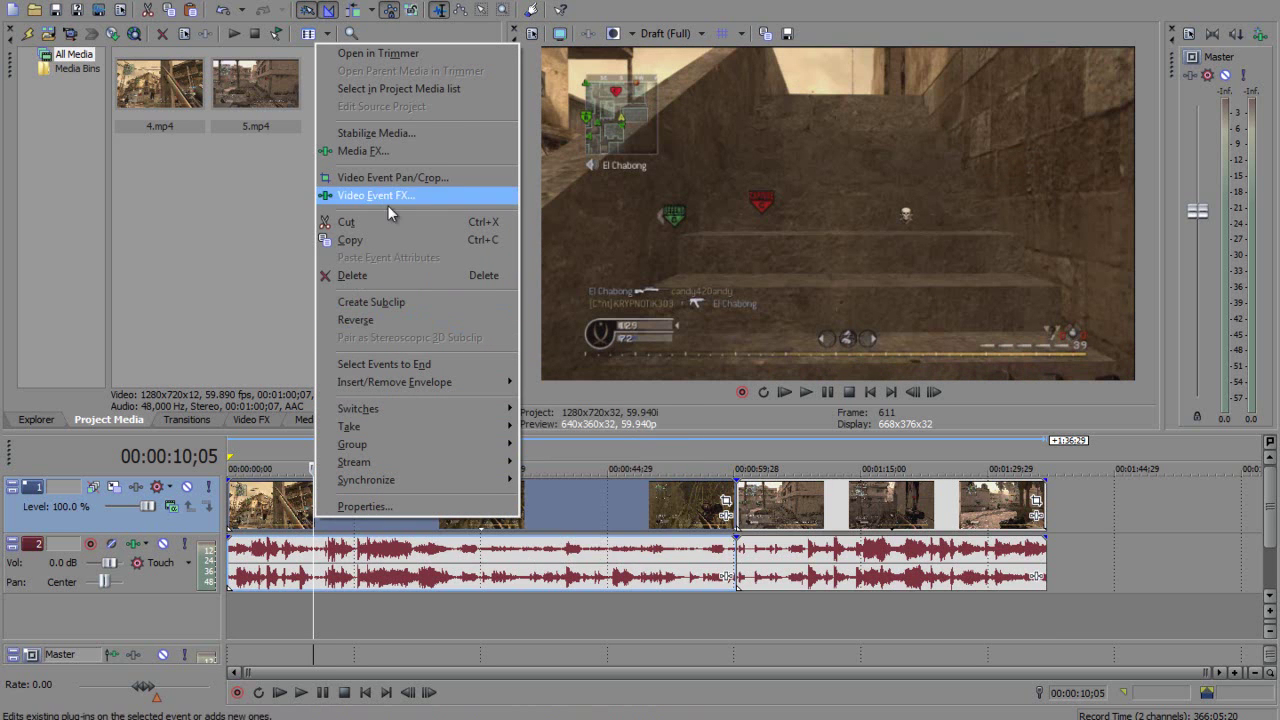
pyautogui.moveTo(420, 462)
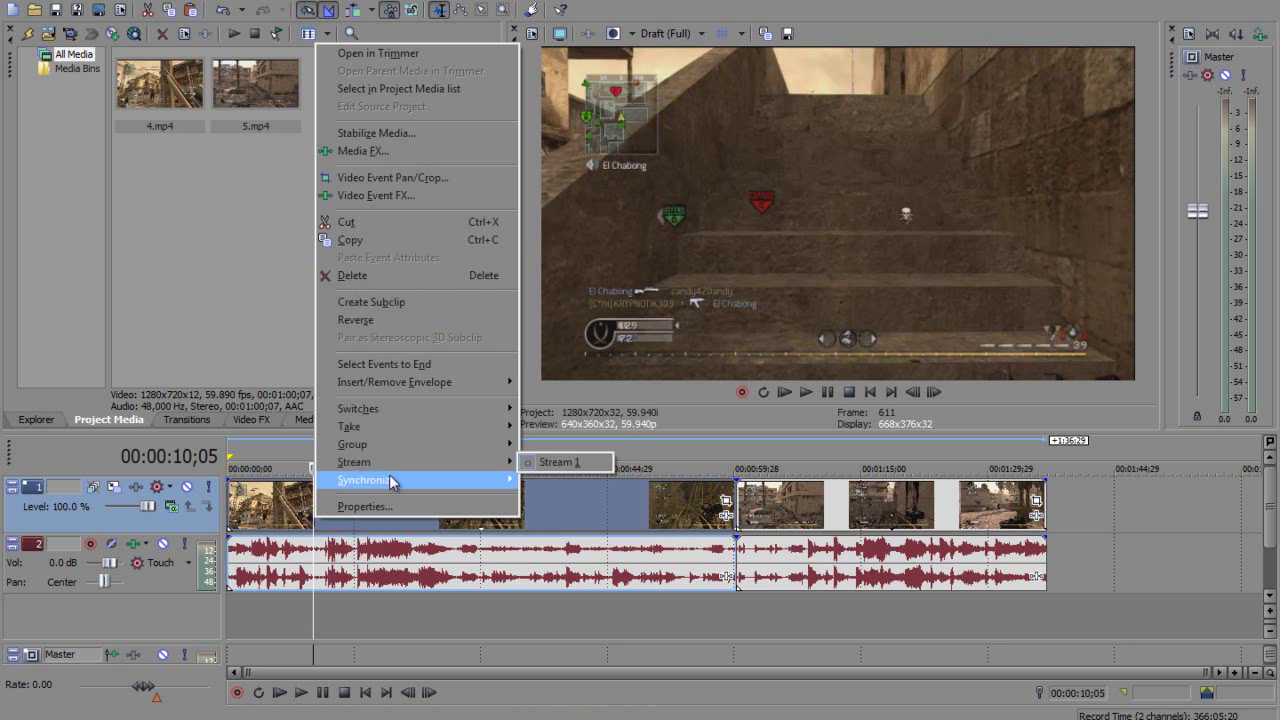
pyautogui.click(302, 415)
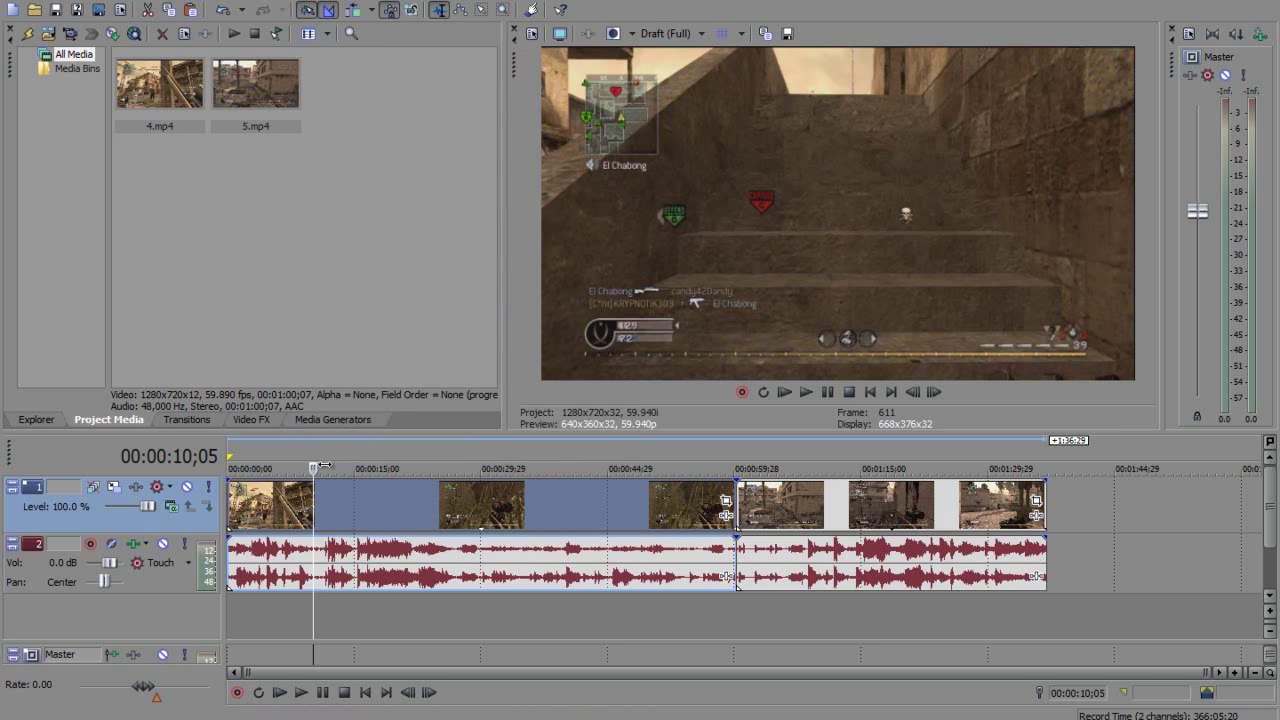
# Play on briefly to 00:00:10;14 and split the first clip and its audio there.
pyautogui.press('space')
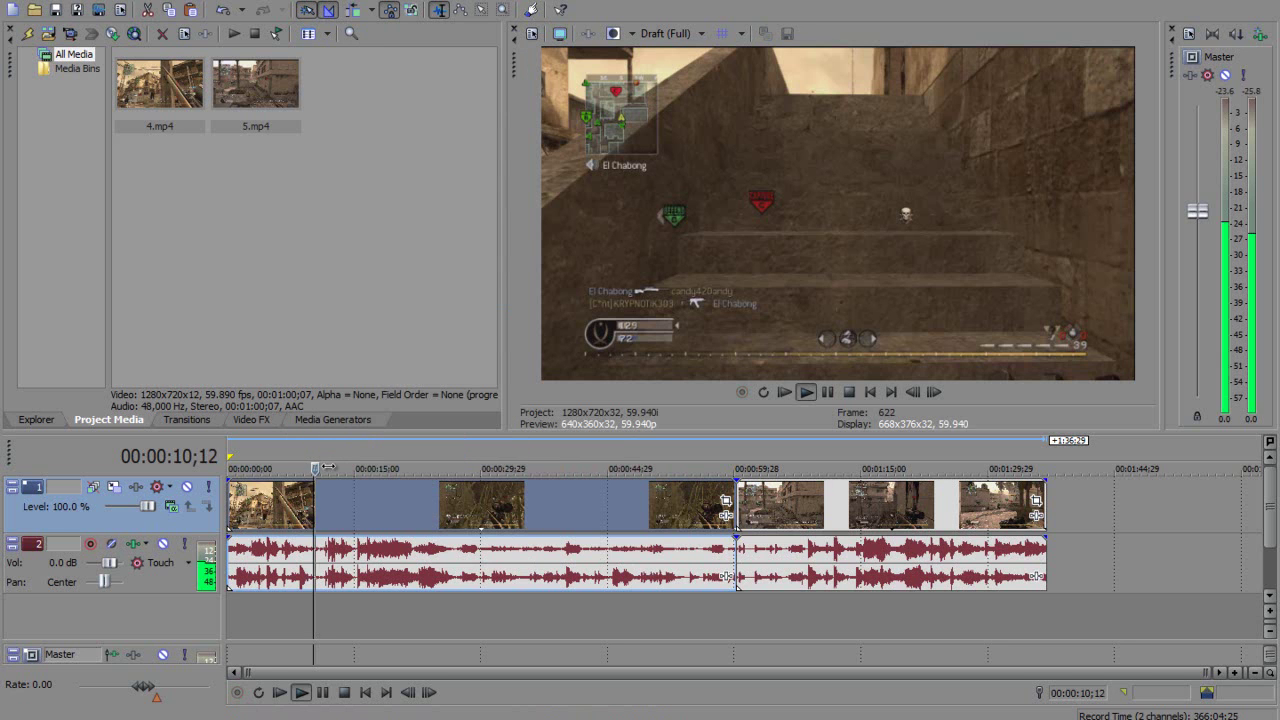
pyautogui.moveTo(313, 468); pyautogui.dragTo(316, 468)
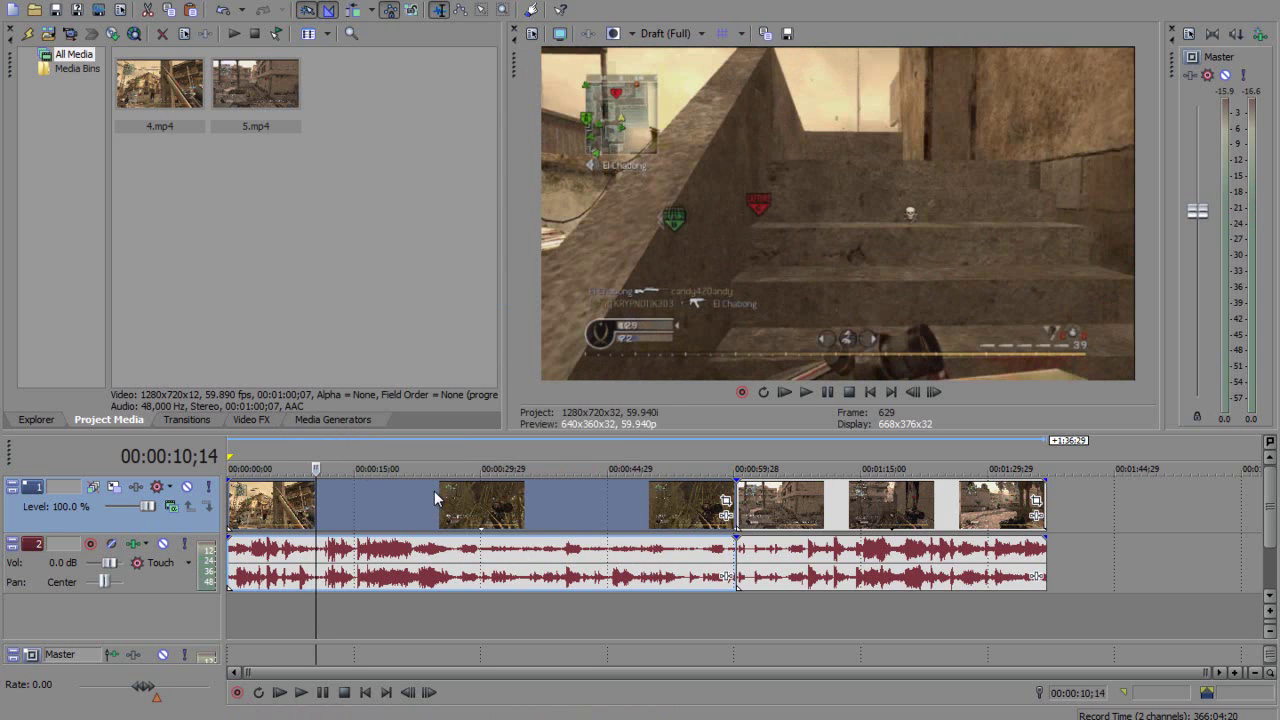
pyautogui.press('s')
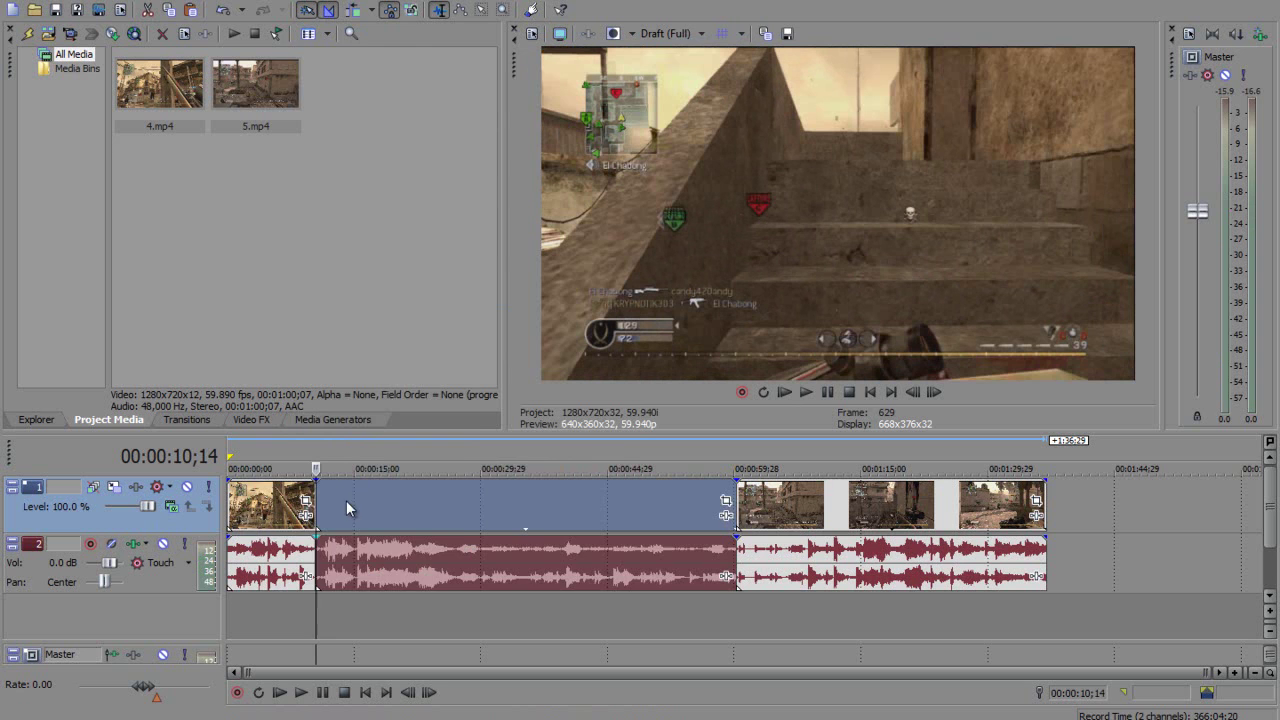
# Trim the first clip to the section between 00:00:10;14 and 00:00:21;13, and move that section to the start of the timeline.
pyautogui.rightClick(280, 505)
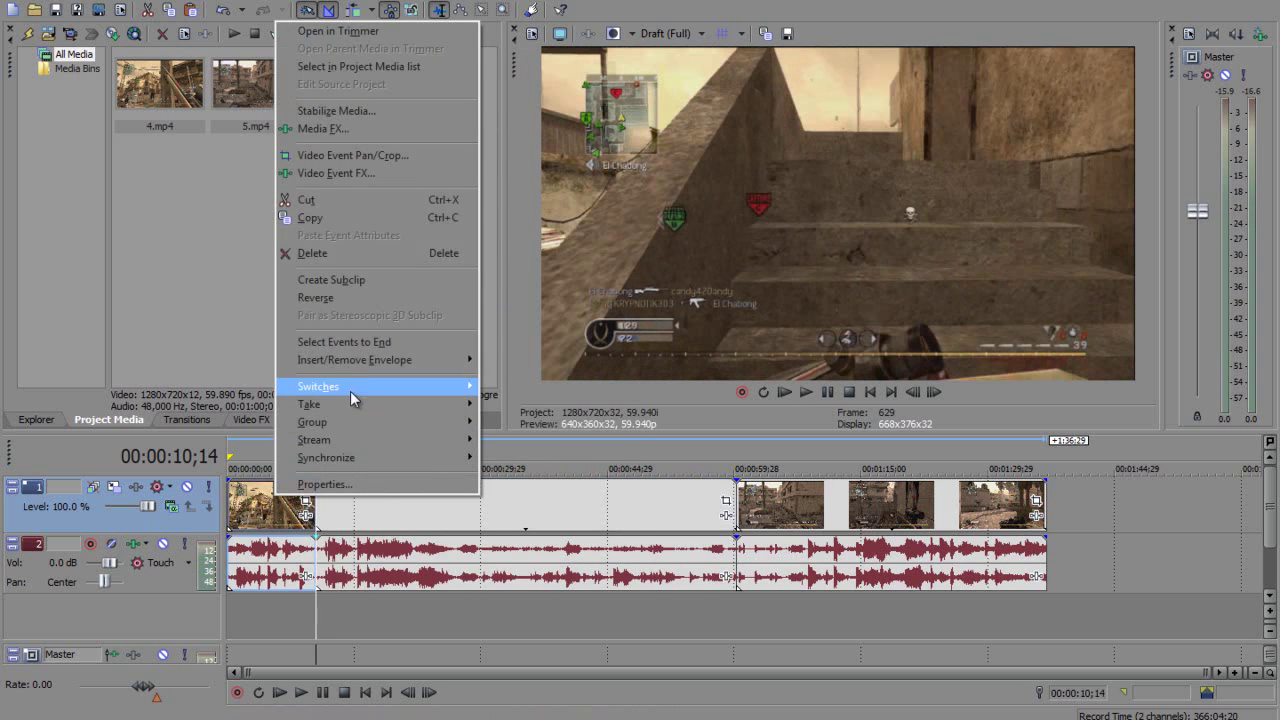
pyautogui.click(339, 199)
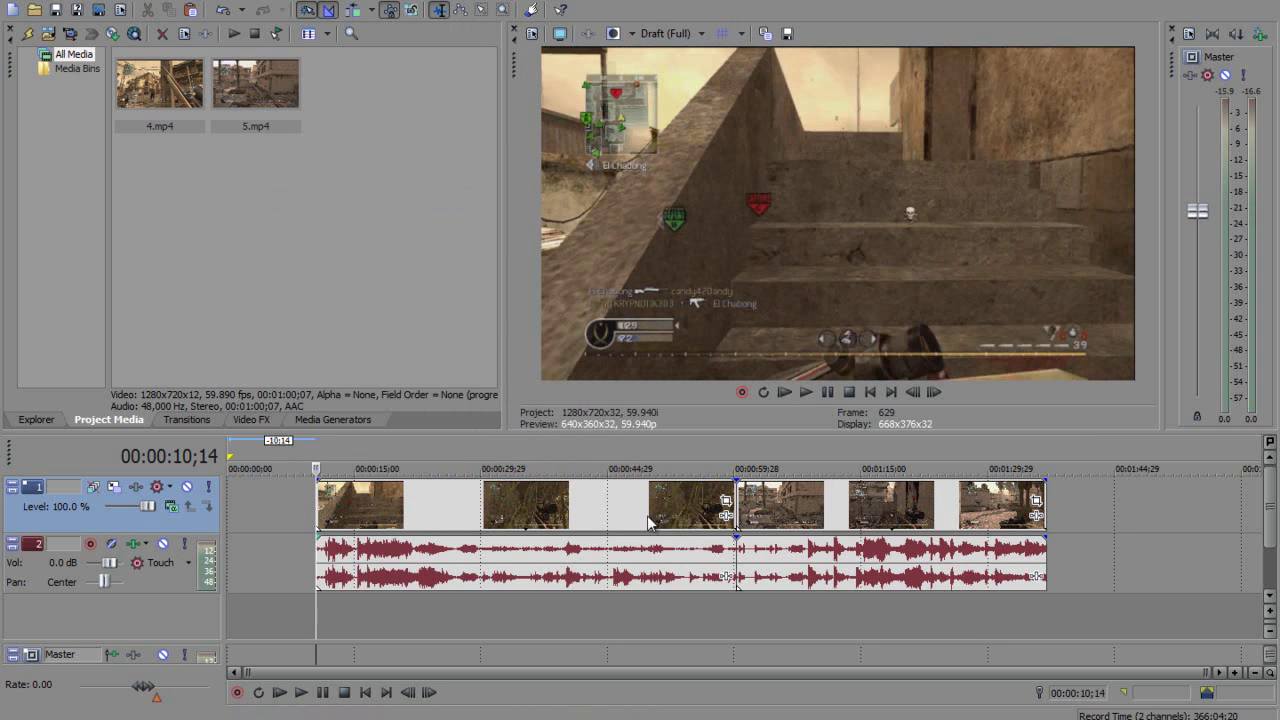
pyautogui.click(405, 495)
pyautogui.click(428, 500)
pyautogui.click(408, 502)
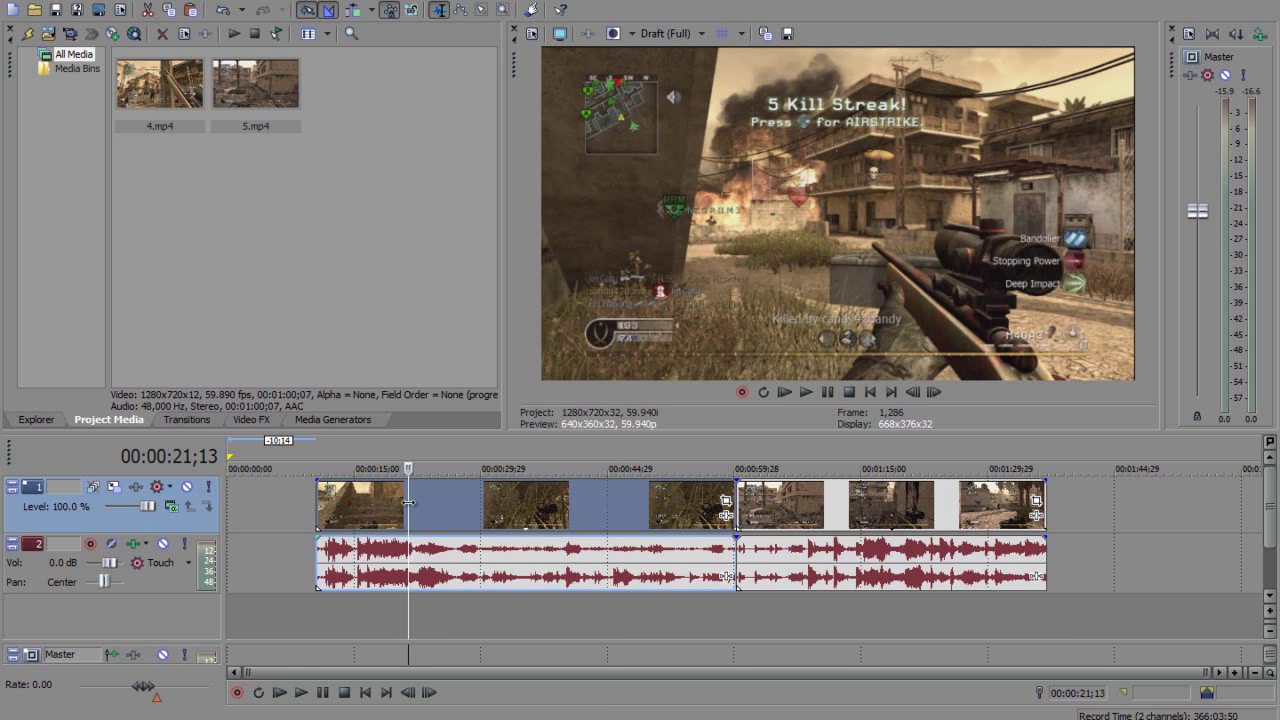
pyautogui.press('s')
pyautogui.rightClick(446, 510)
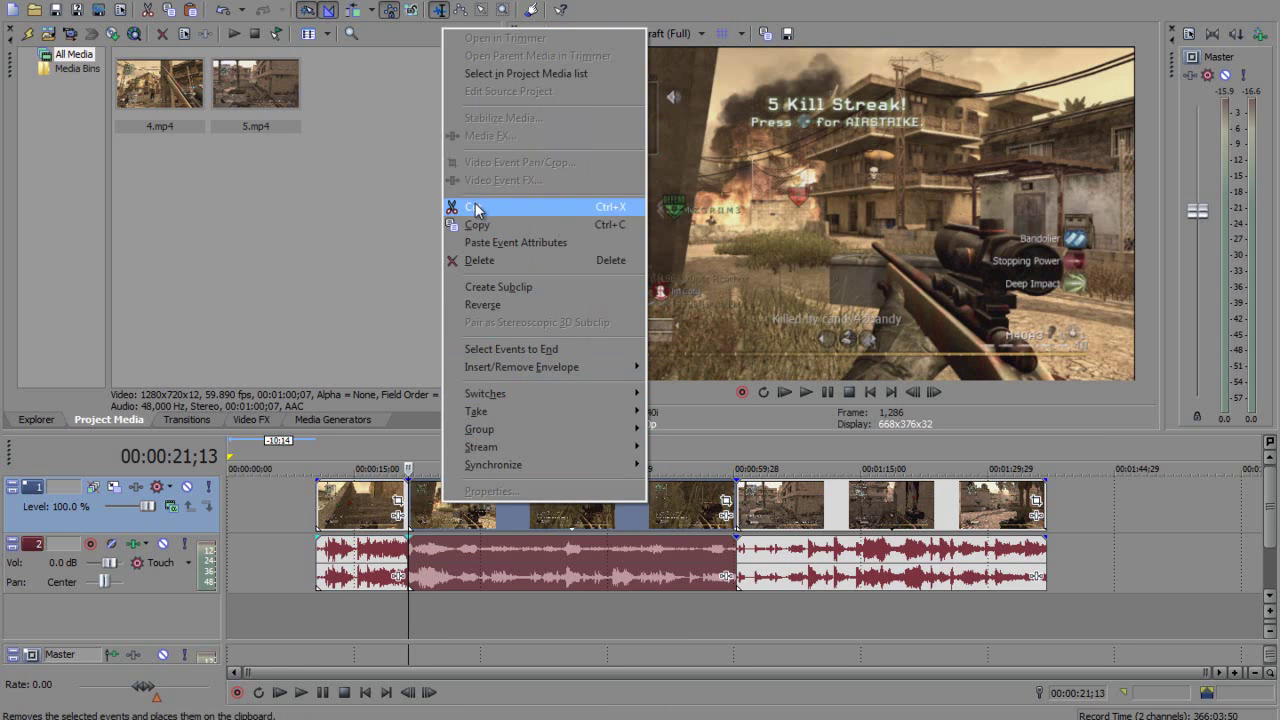
pyautogui.click(475, 207)
pyautogui.moveTo(348, 520); pyautogui.dragTo(253, 513)
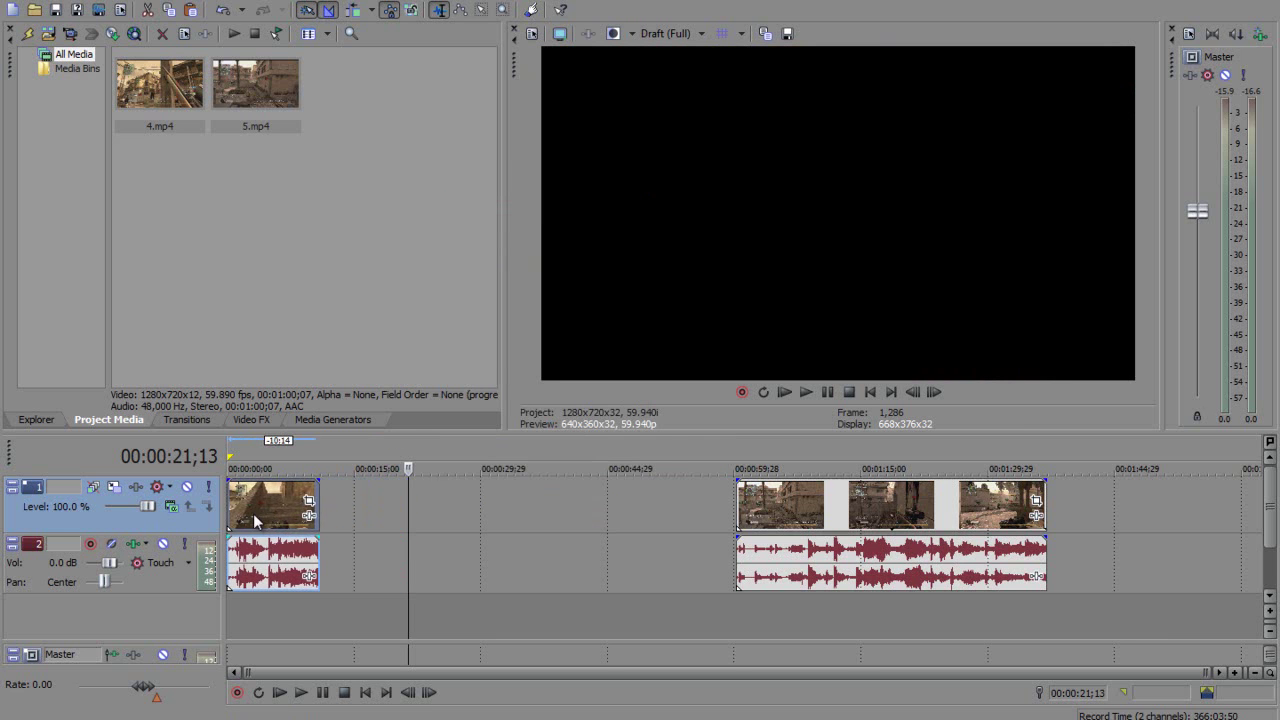
# Scrub back and forth through the second timeline clip to look for a section to use.
pyautogui.click(764, 498)
pyautogui.click(831, 497)
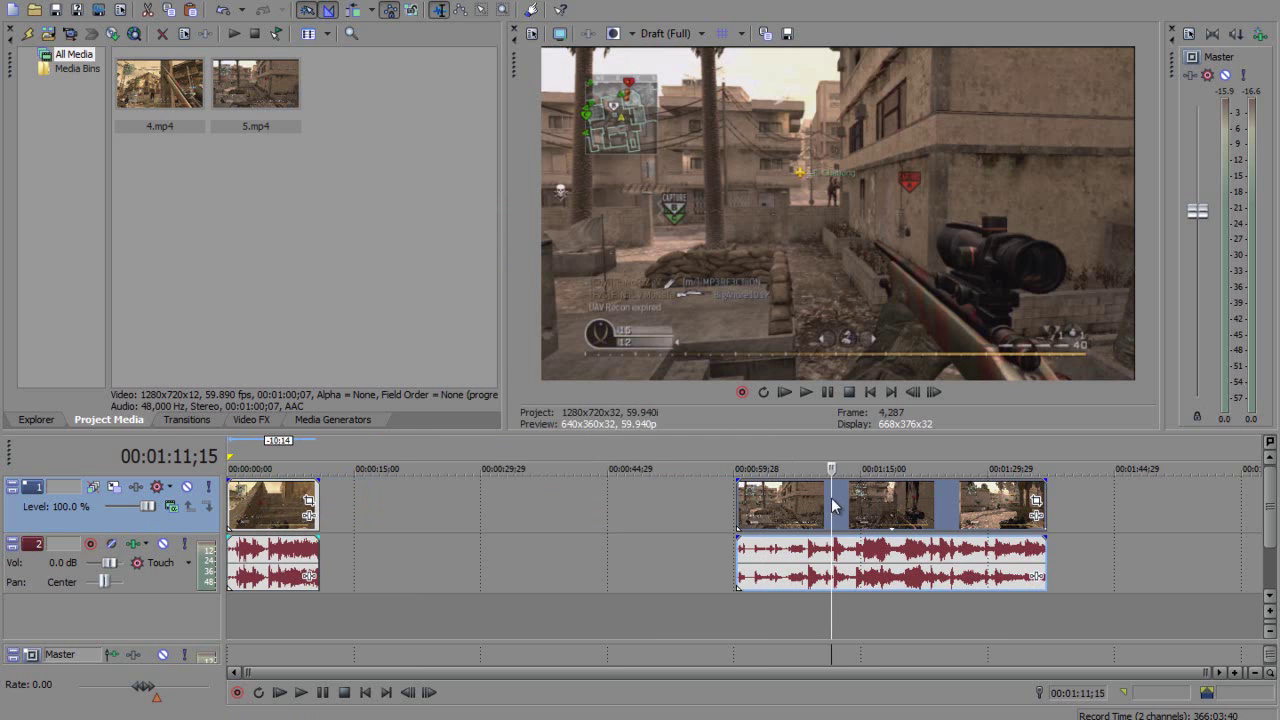
pyautogui.moveTo(831, 497); pyautogui.dragTo(764, 520)
pyautogui.click(760, 514)
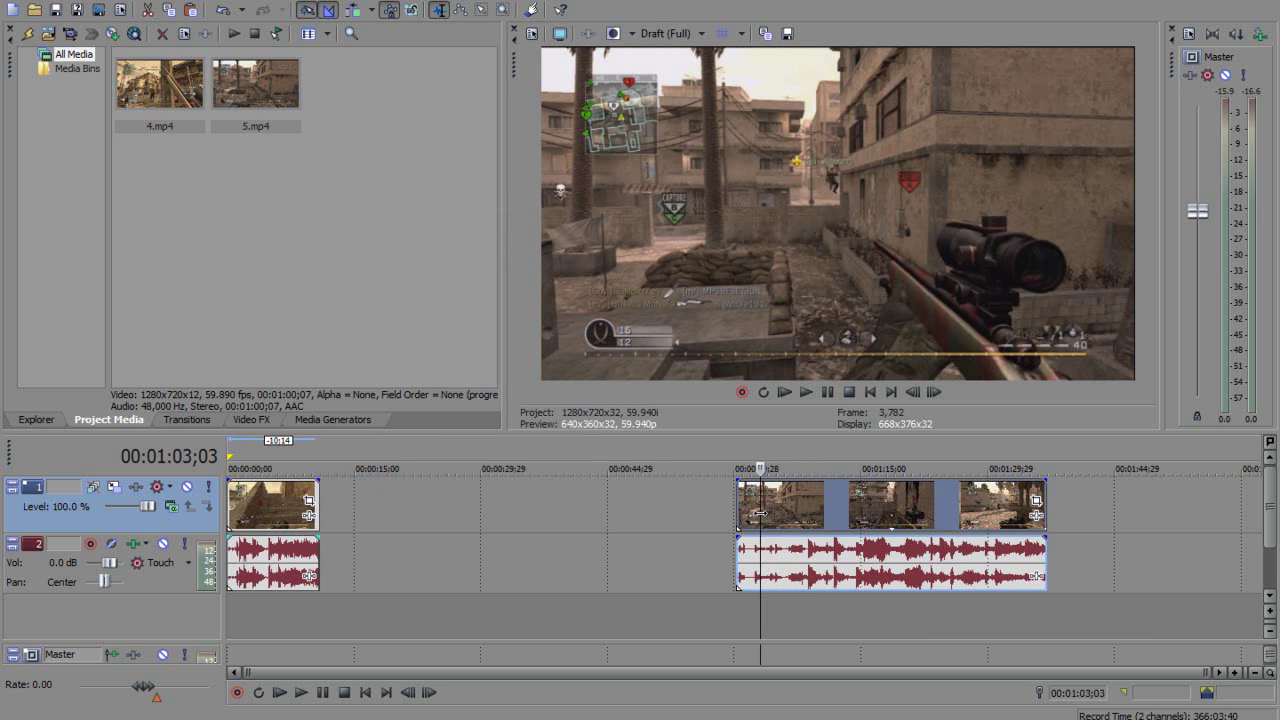
pyautogui.click(759, 514)
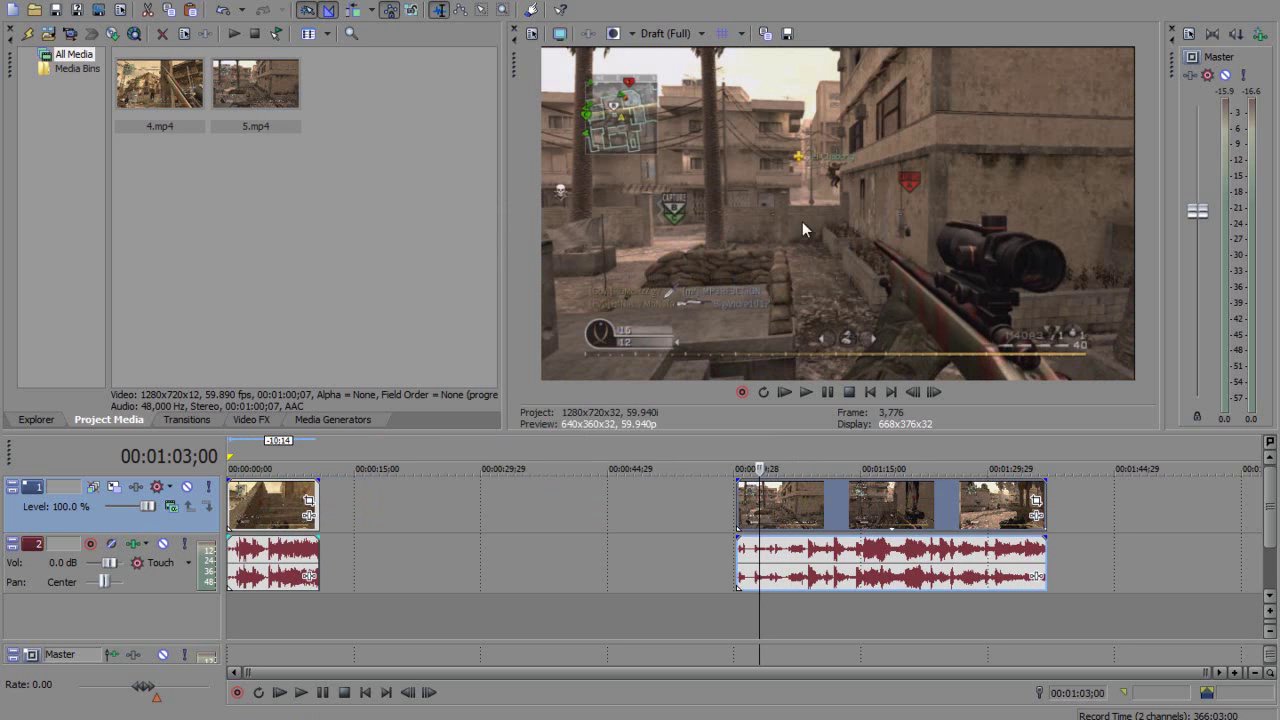
pyautogui.click(753, 502)
pyautogui.click(865, 505)
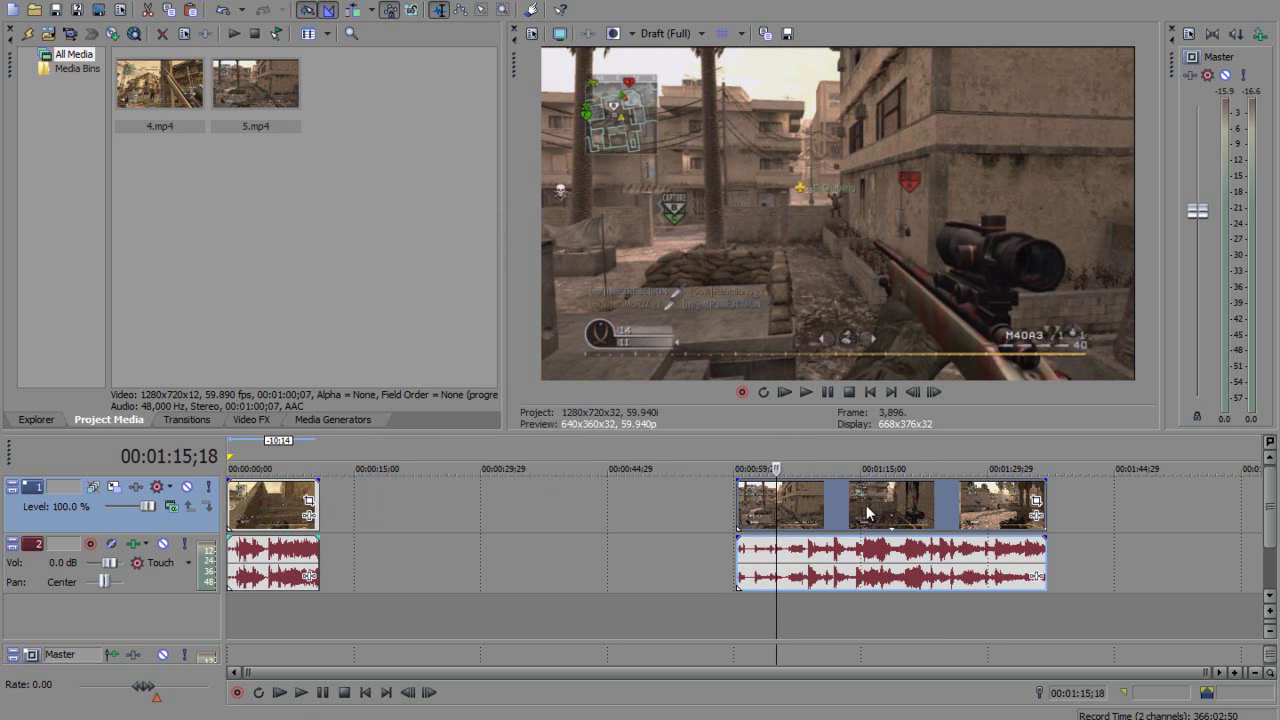
pyautogui.click(907, 505)
pyautogui.click(960, 505)
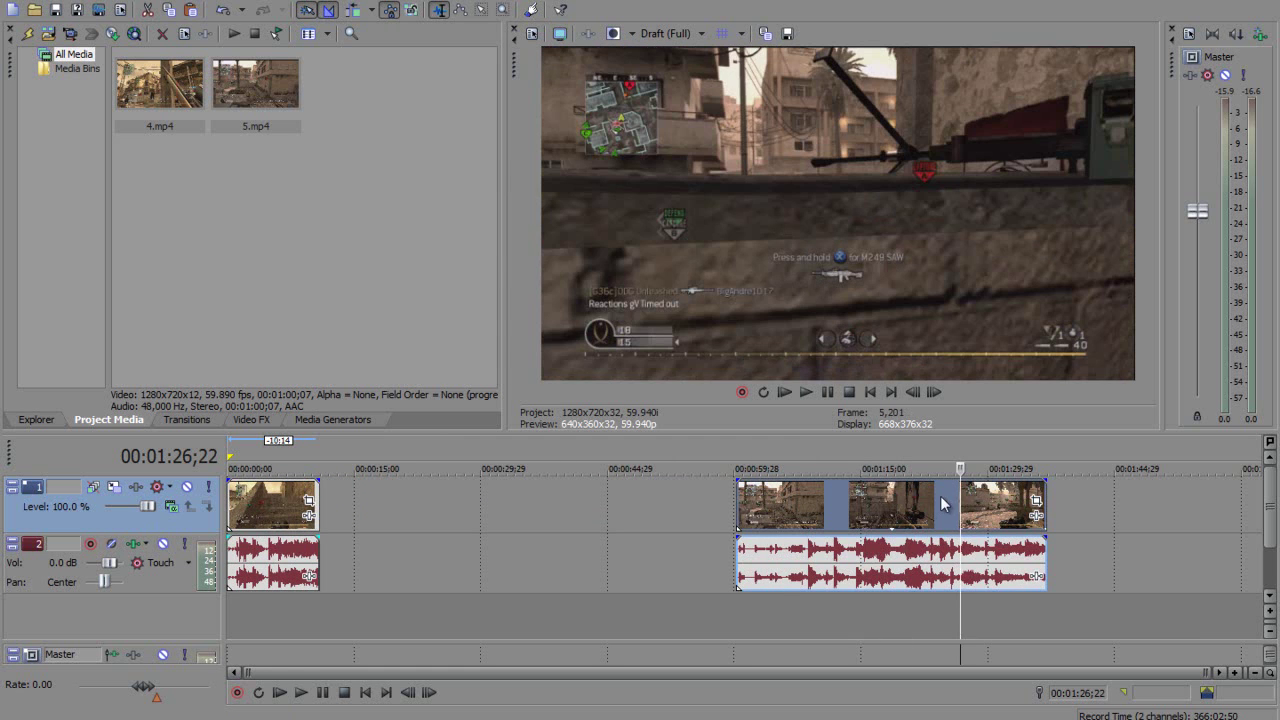
pyautogui.click(966, 505)
pyautogui.click(979, 505)
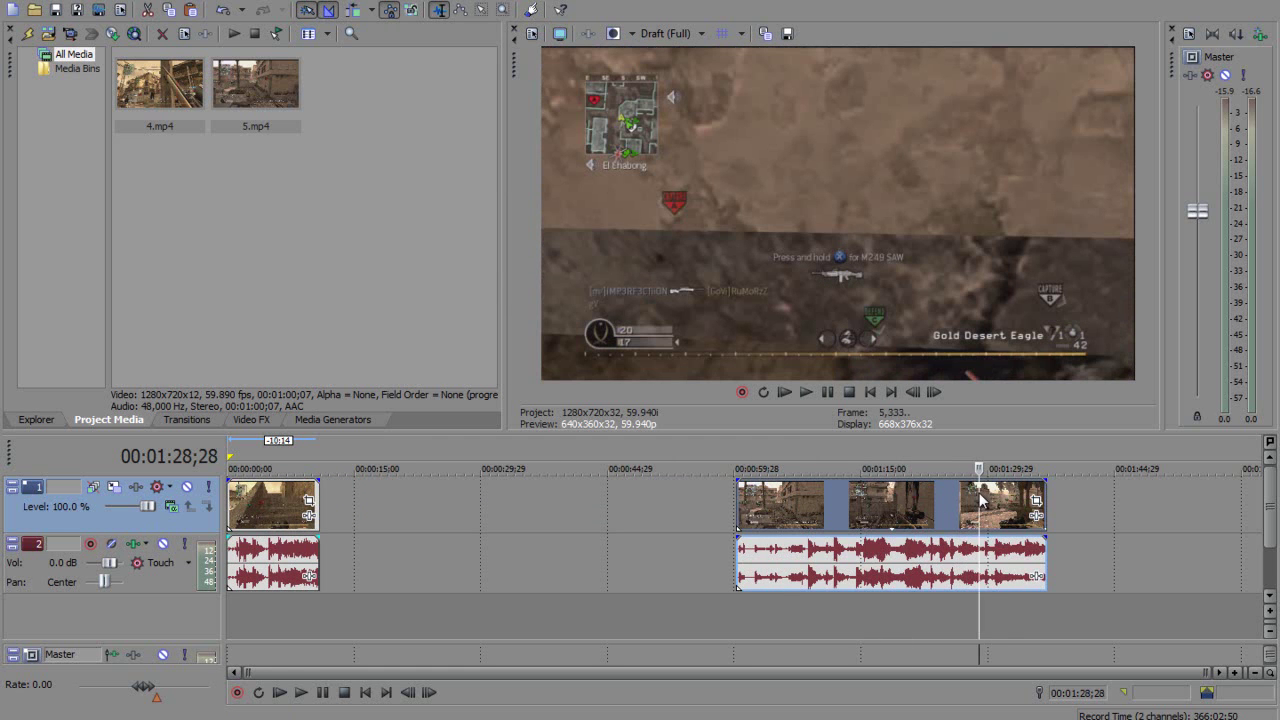
pyautogui.click(990, 503)
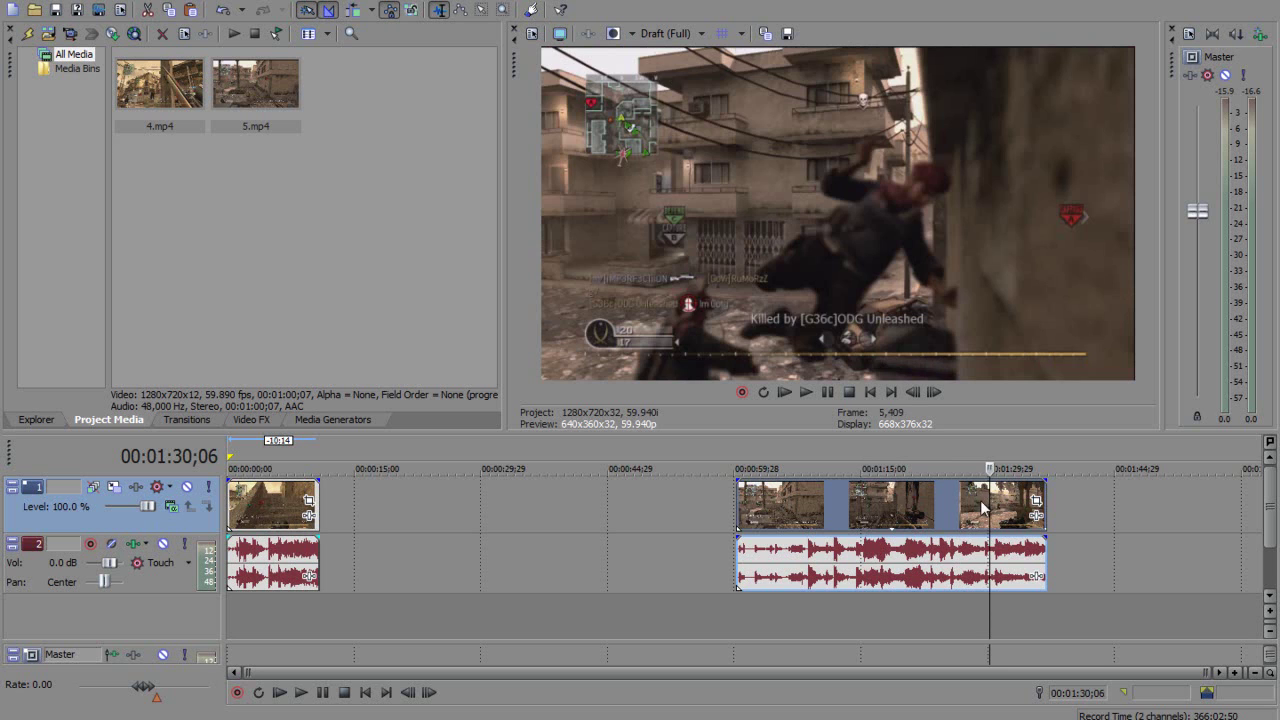
pyautogui.click(981, 507)
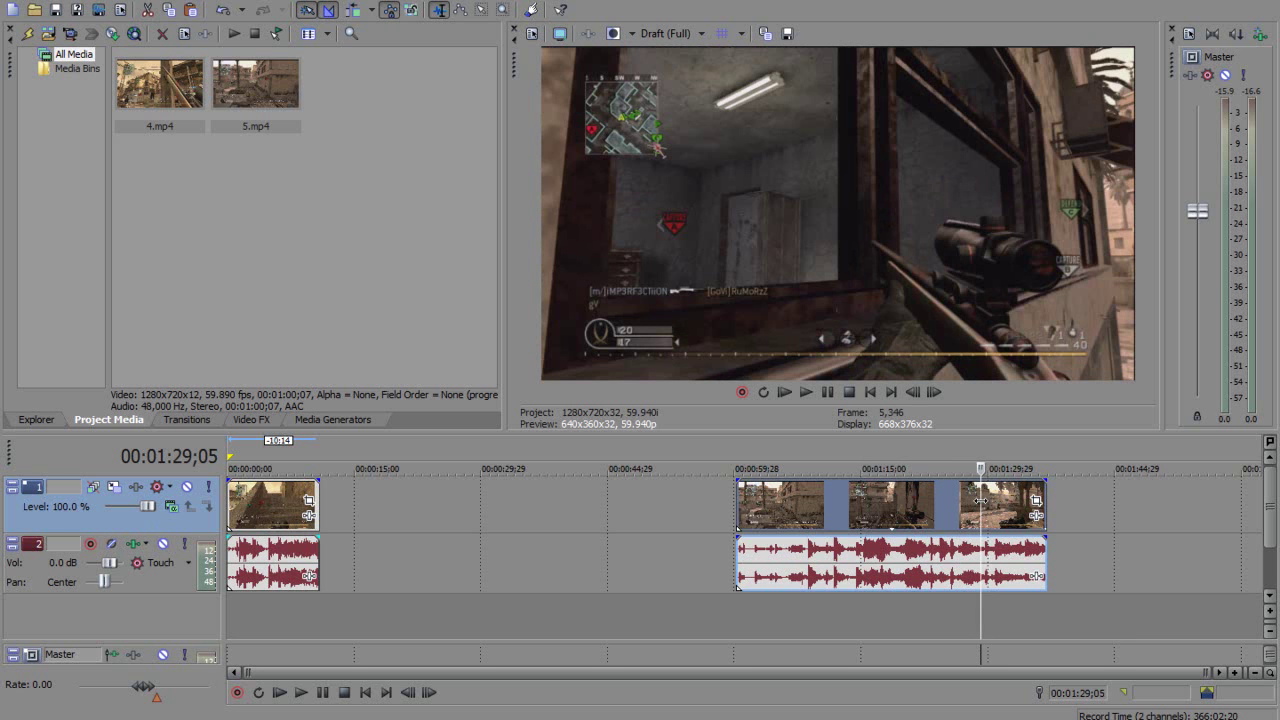
pyautogui.click(957, 507)
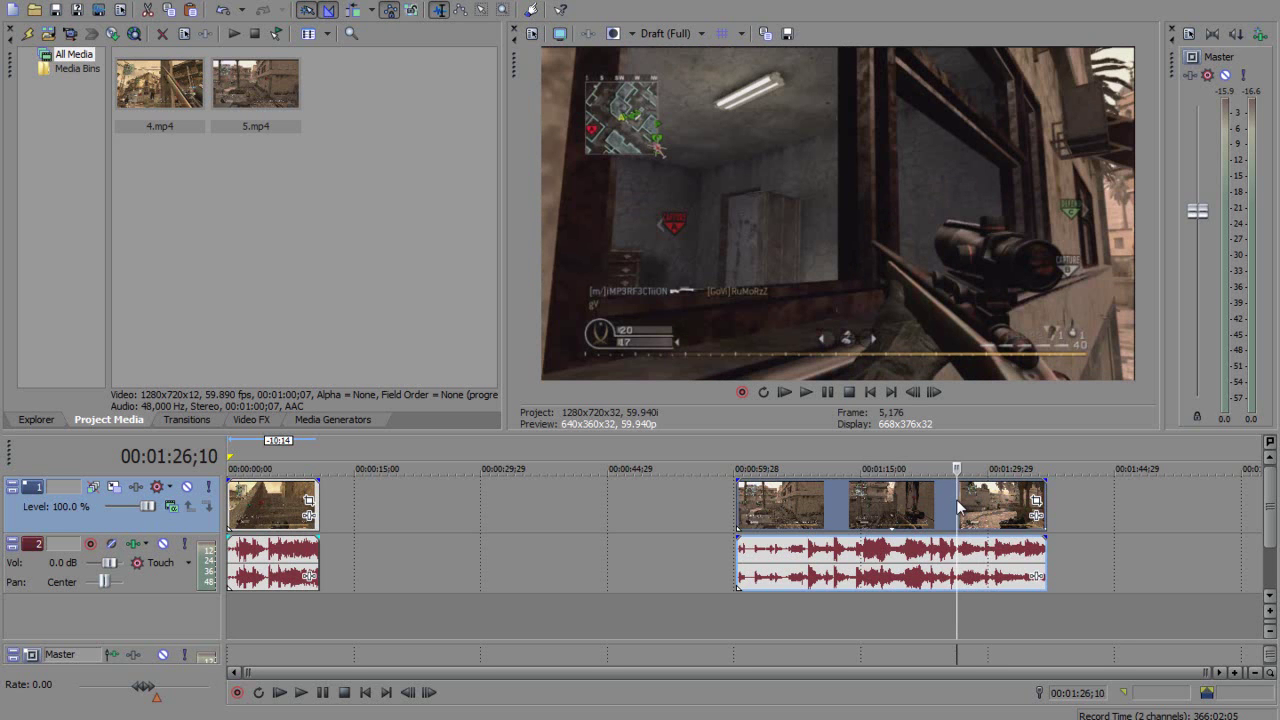
pyautogui.click(922, 515)
pyautogui.click(885, 516)
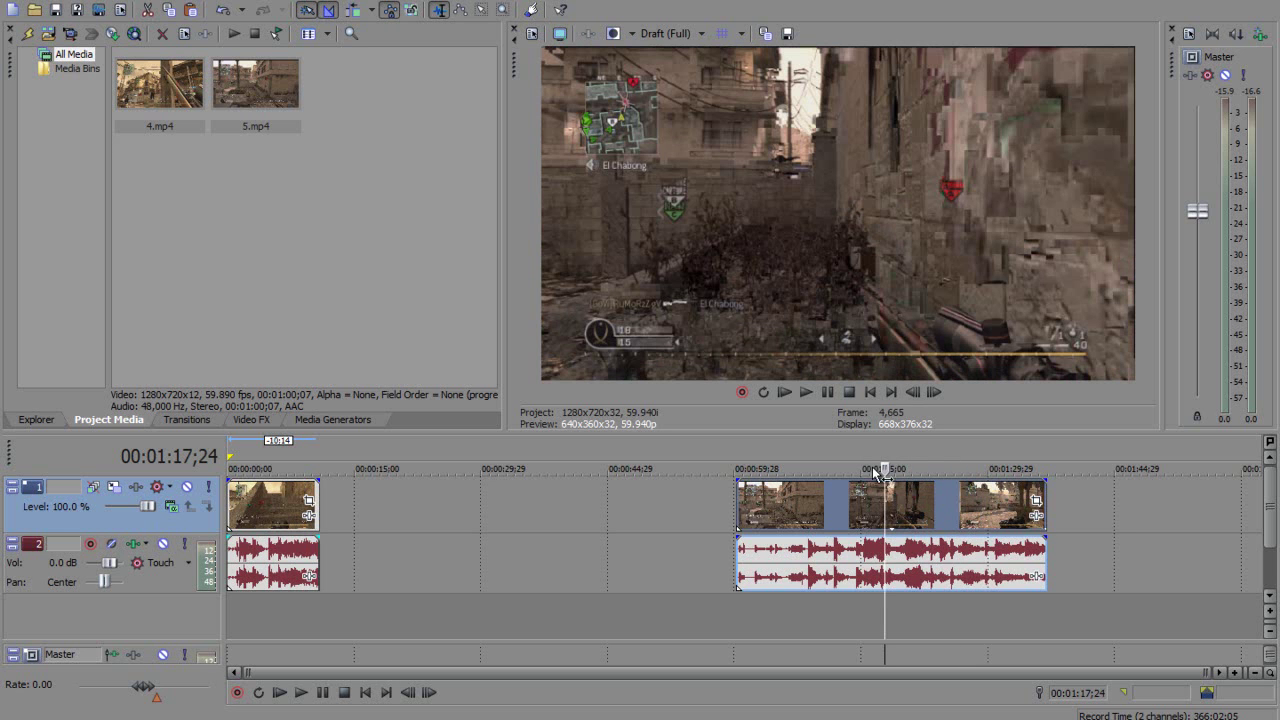
# Set the video preview quality to Best (Full).
pyautogui.click(681, 40)
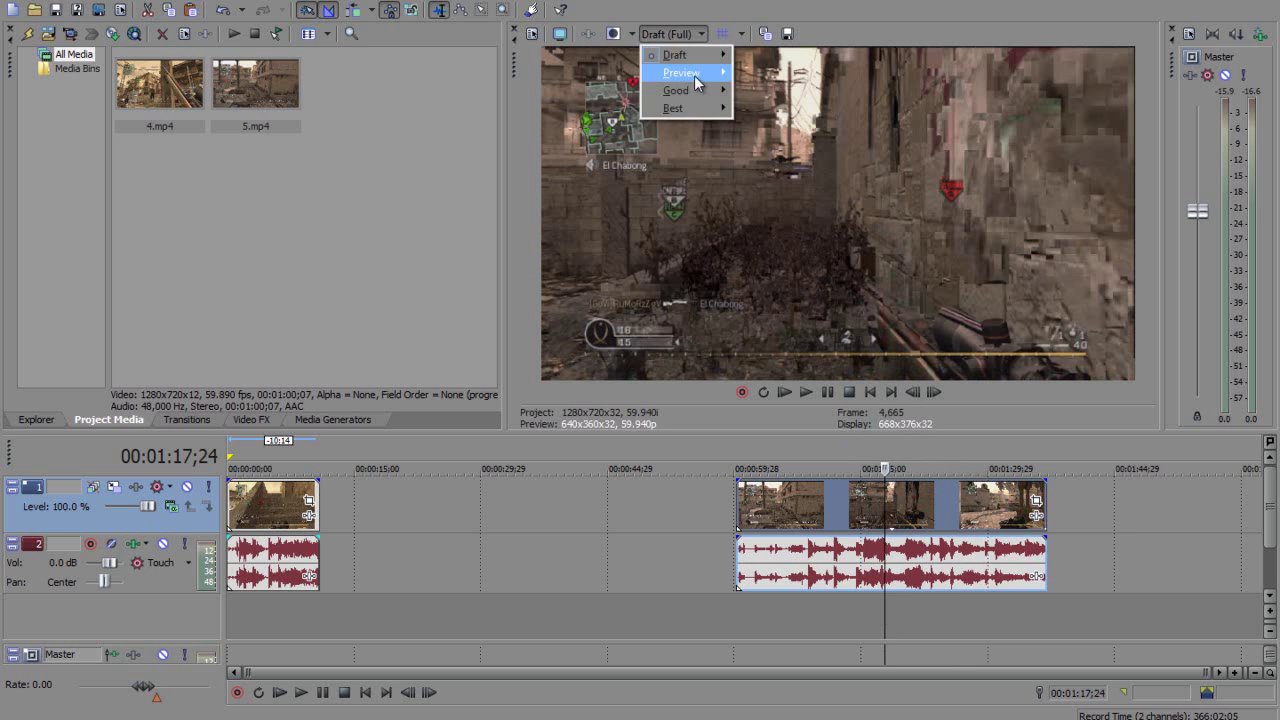
pyautogui.moveTo(721, 112)
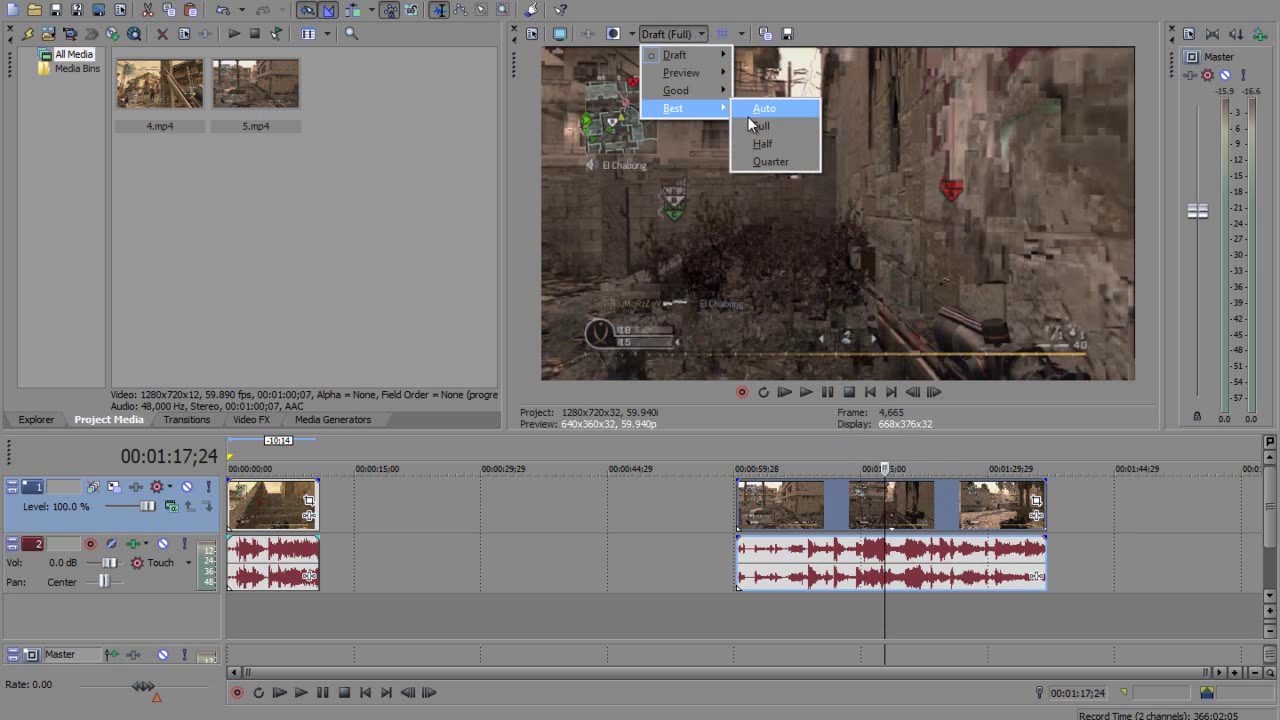
pyautogui.click(767, 128)
# Disable resampling in the properties of the second timeline clip.
pyautogui.rightClick(832, 494)
pyautogui.click(880, 511)
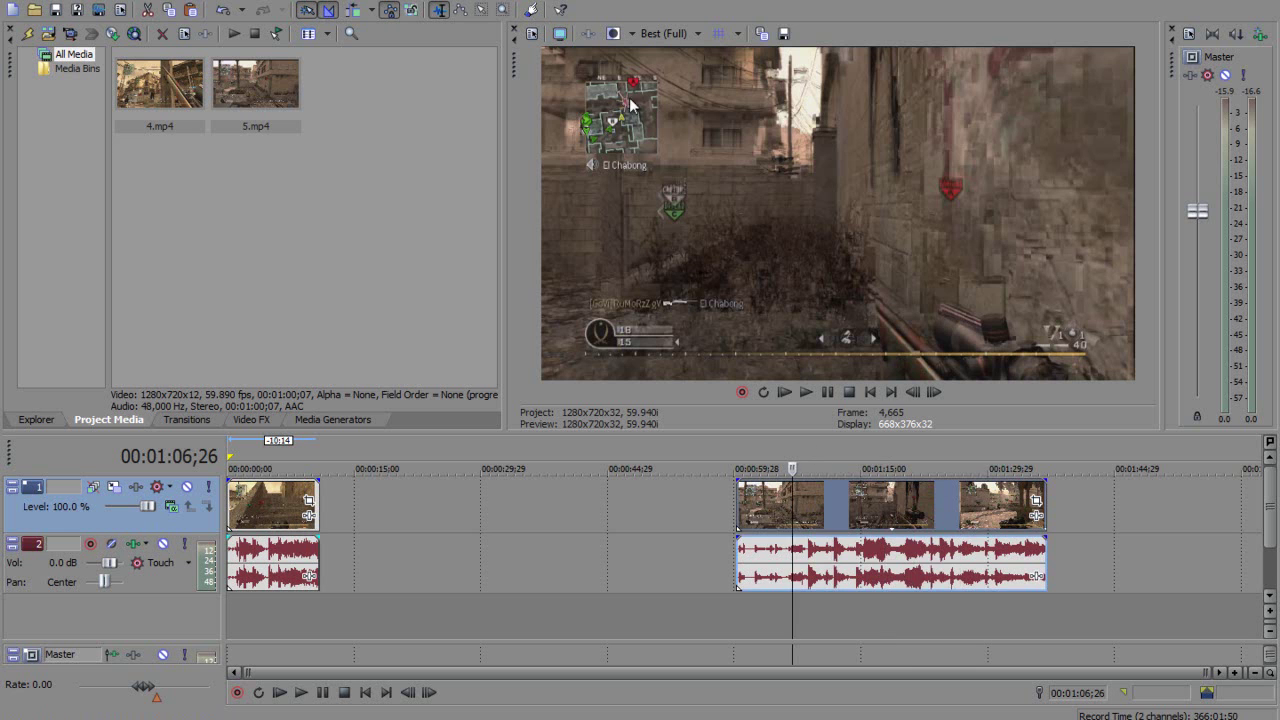
pyautogui.rightClick(881, 500)
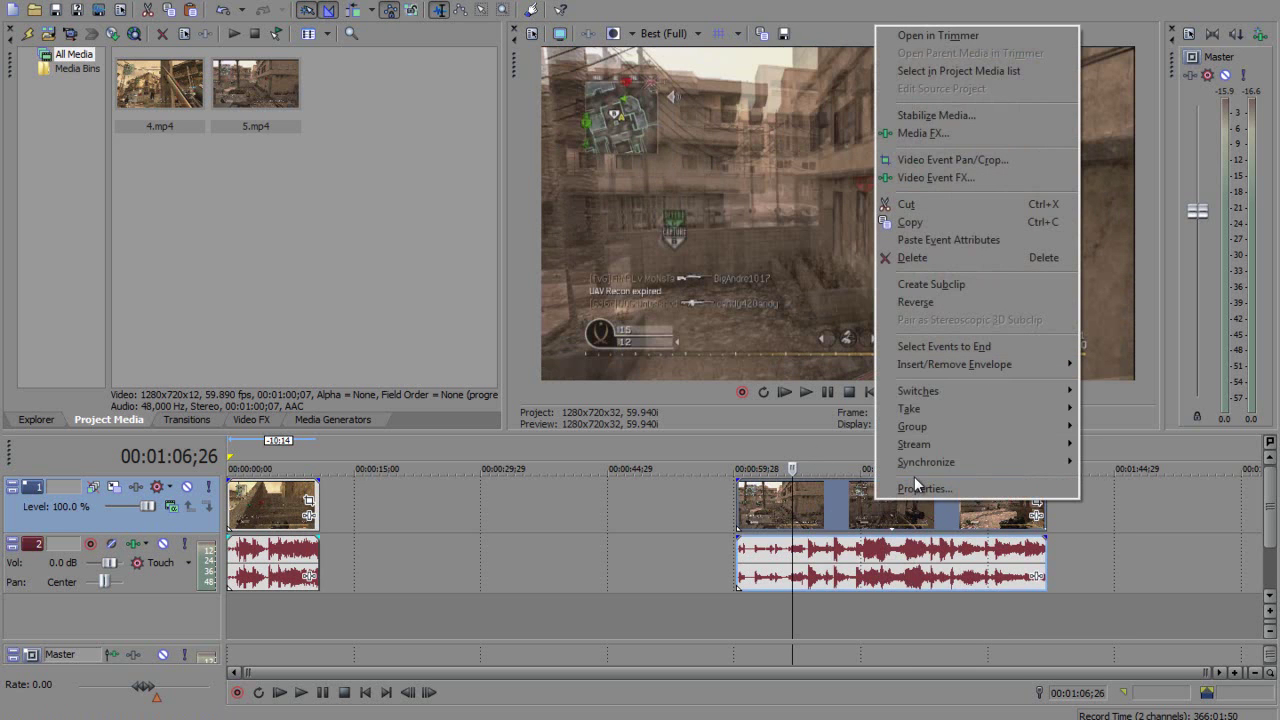
pyautogui.click(914, 489)
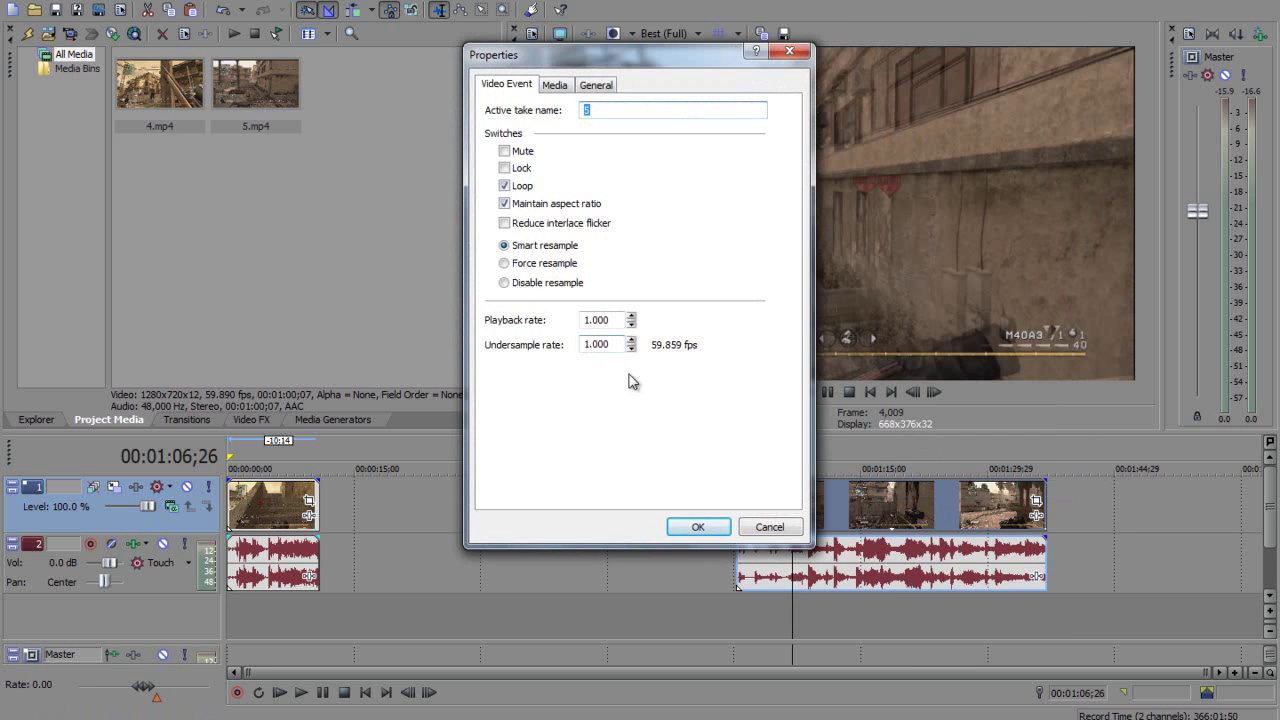
pyautogui.click(505, 284)
pyautogui.click(698, 527)
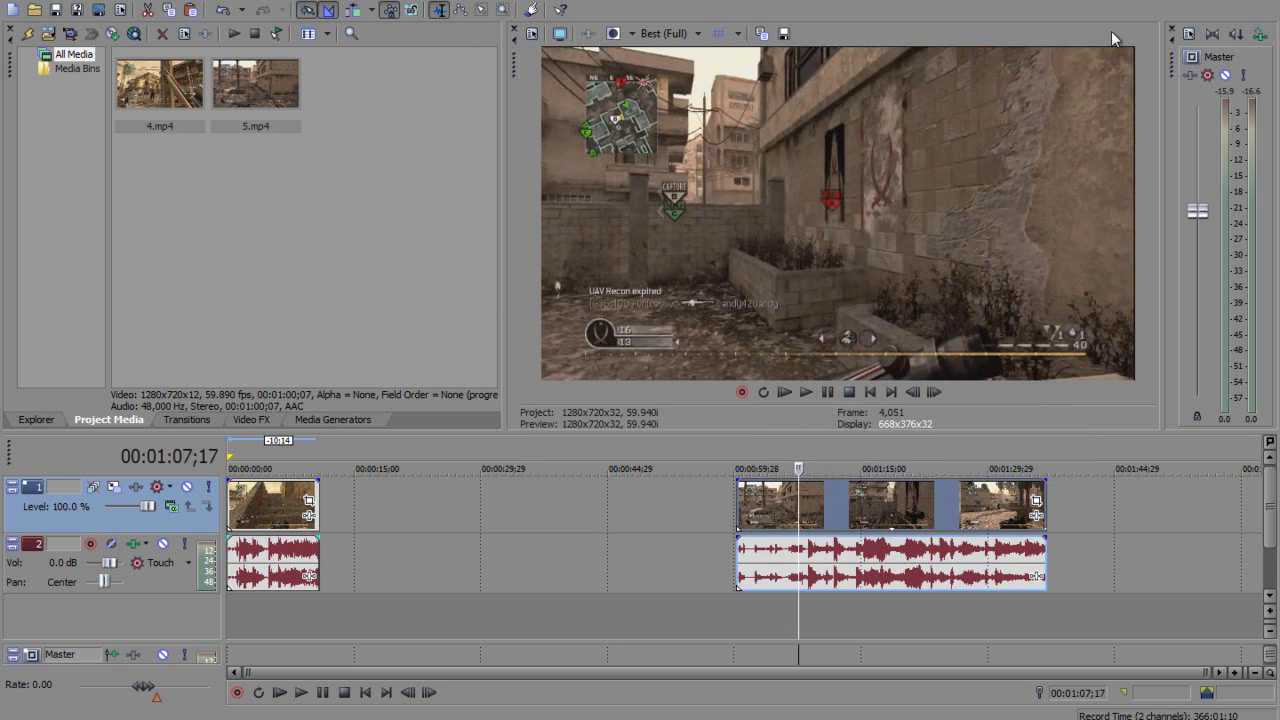
# Move the second clip closer to the first one, and split off and cut away its footage before 00:00:33;11.
pyautogui.moveTo(816, 495); pyautogui.dragTo(489, 519)
pyautogui.click(489, 519)
pyautogui.click(500, 515)
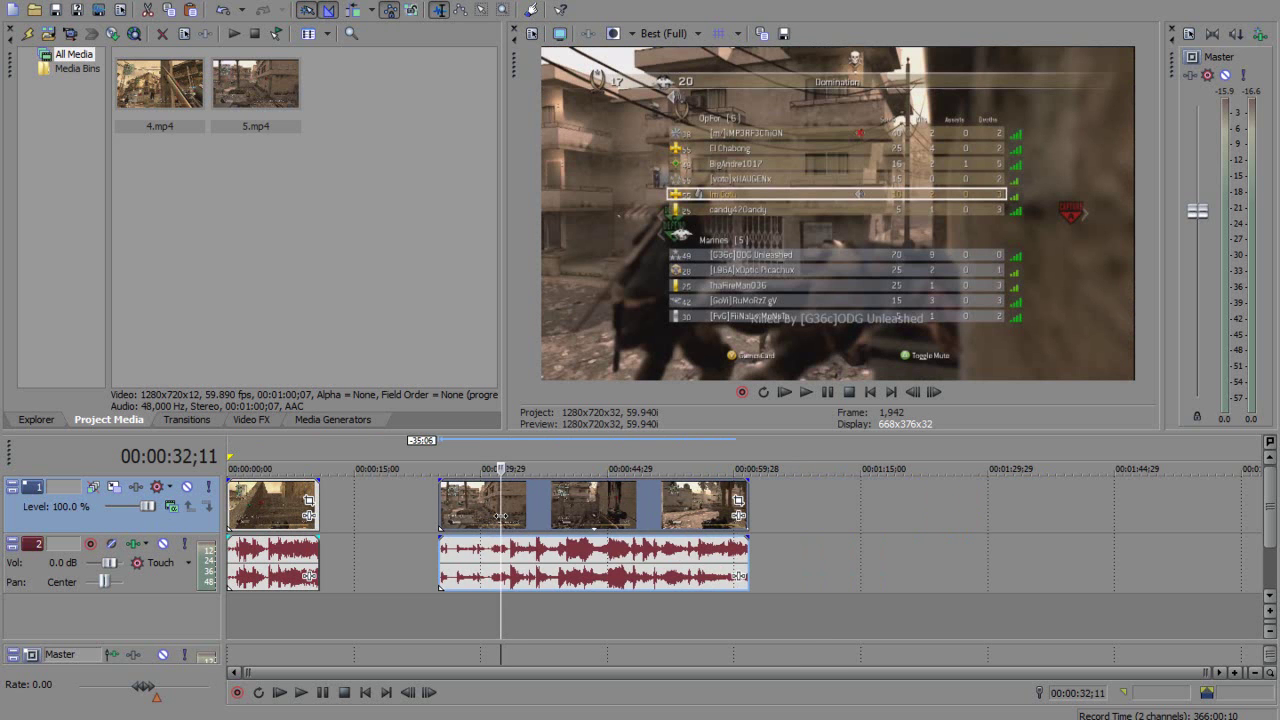
pyautogui.click(504, 512)
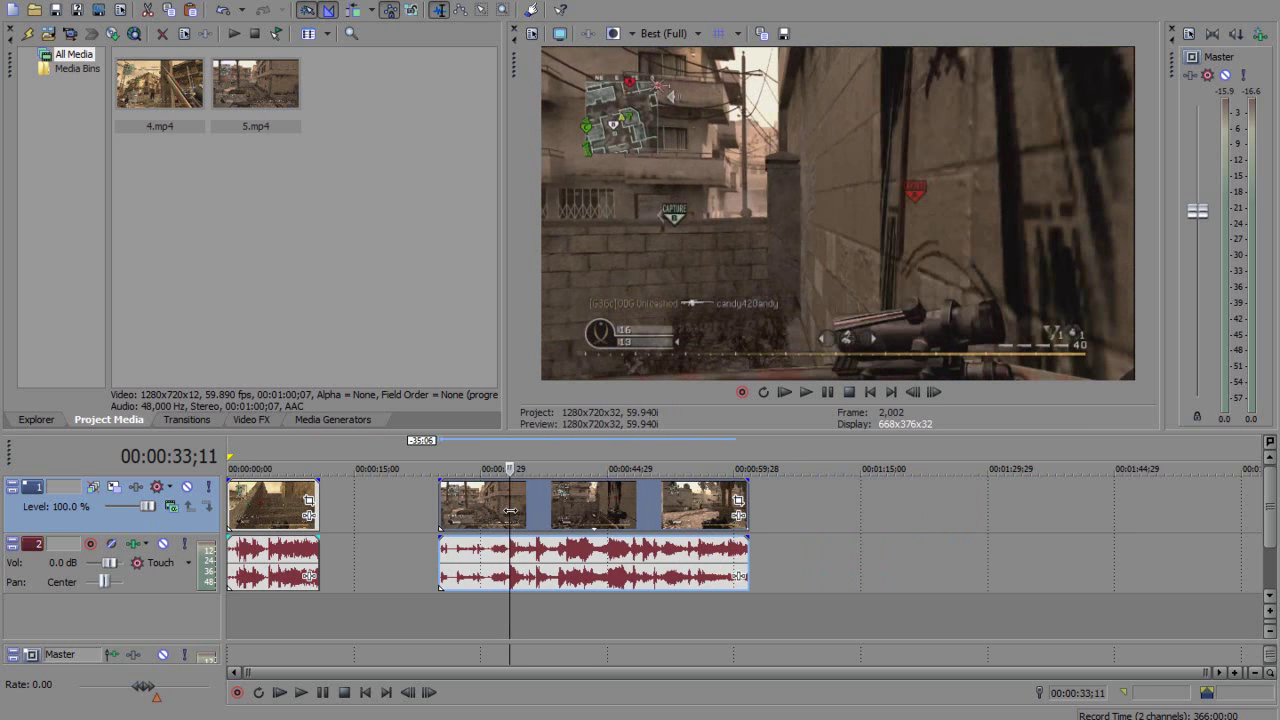
pyautogui.press('s')
pyautogui.rightClick(482, 500)
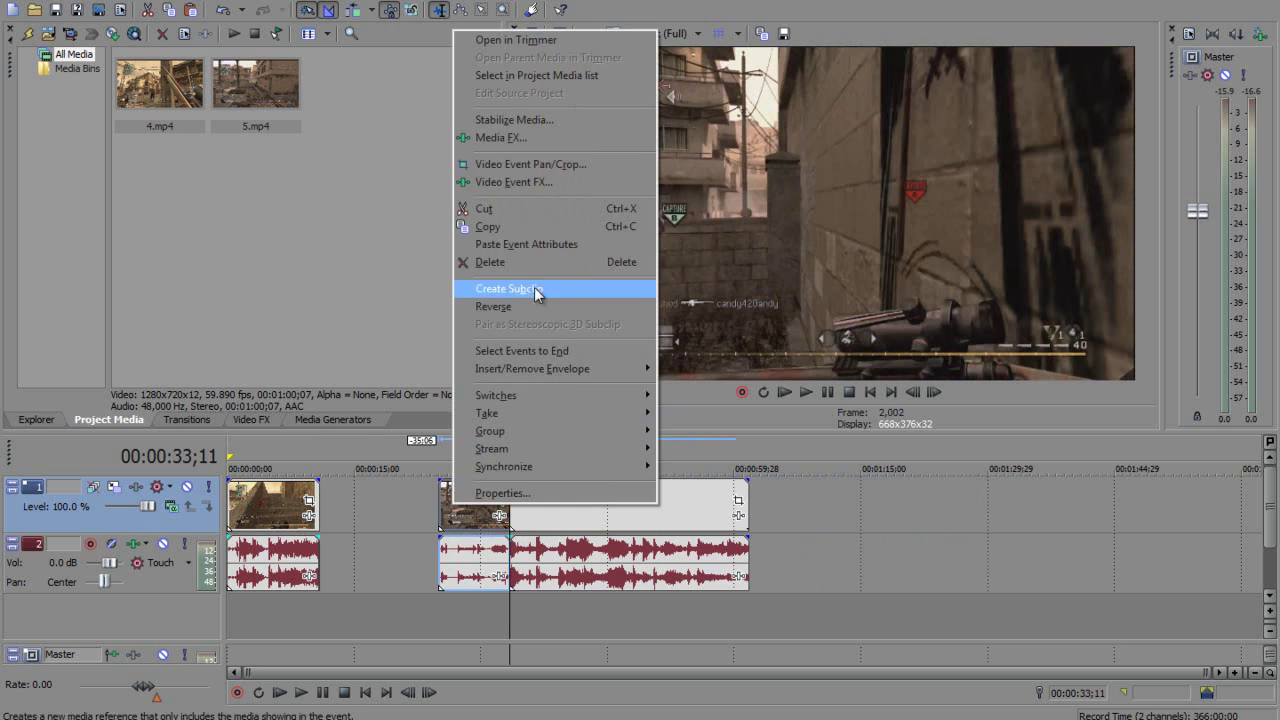
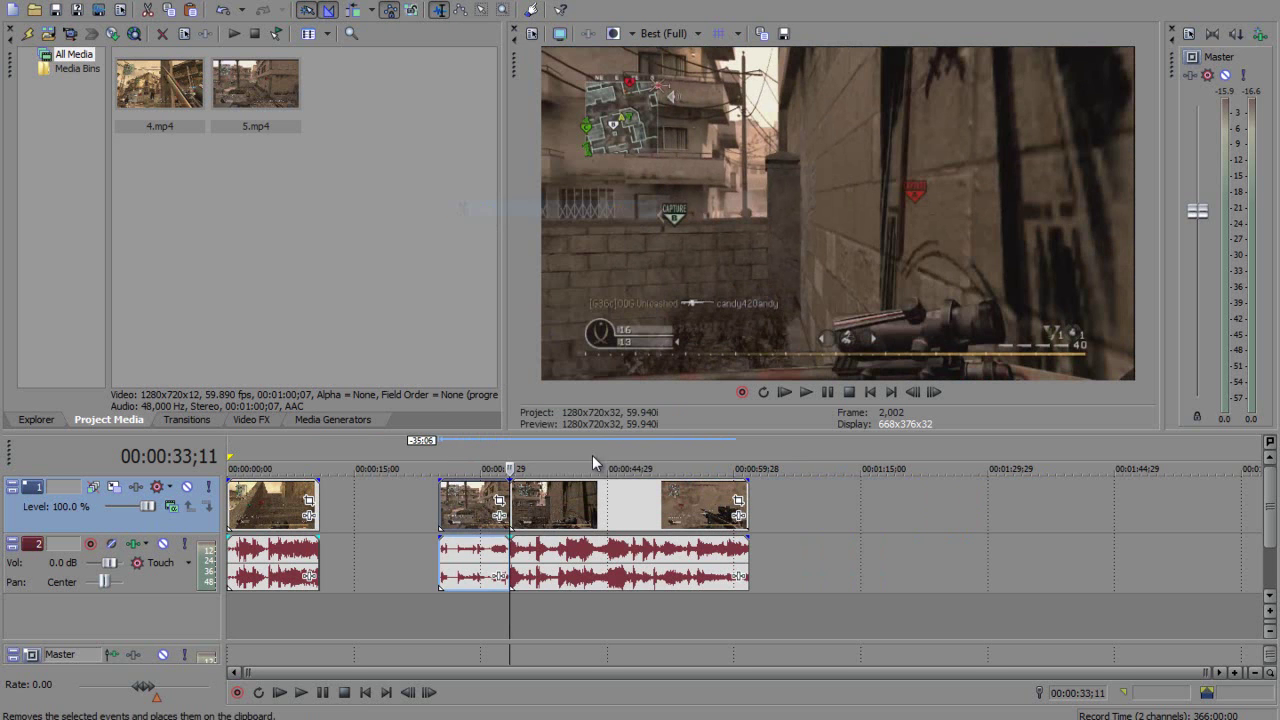
# Insert two empty video tracks above the existing video track.
pyautogui.rightClick(213, 518)
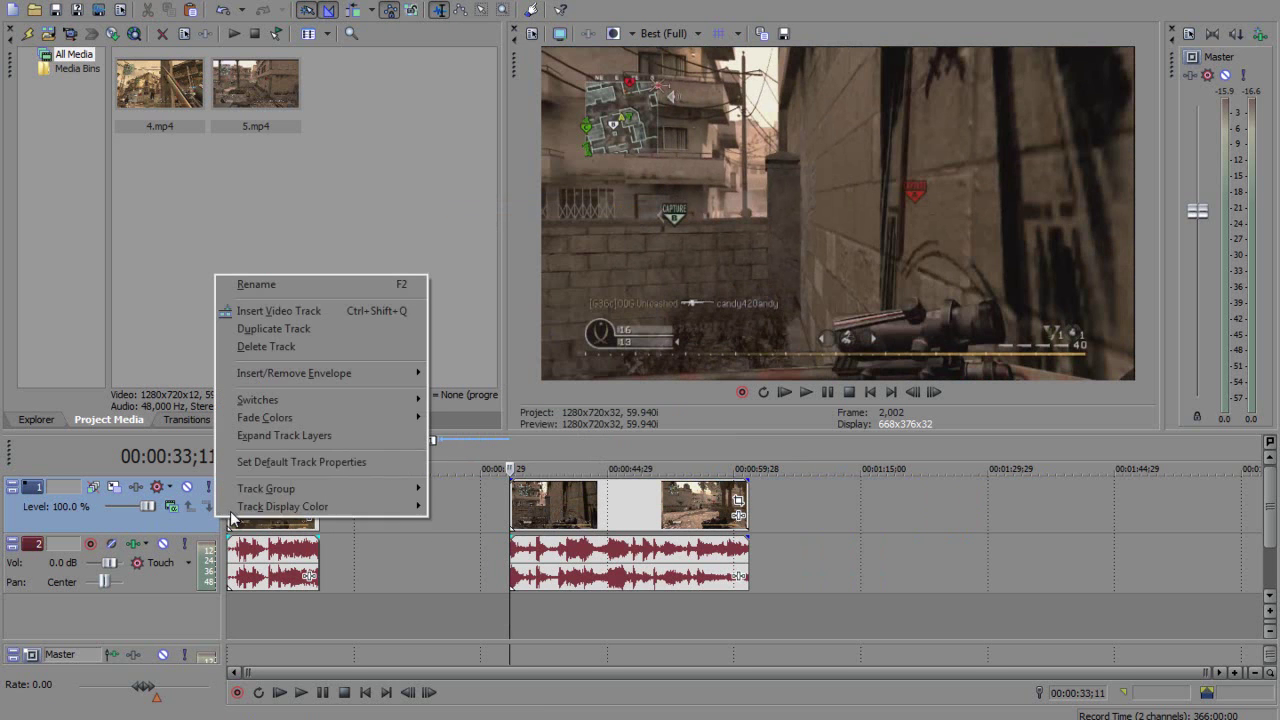
pyautogui.click(346, 311)
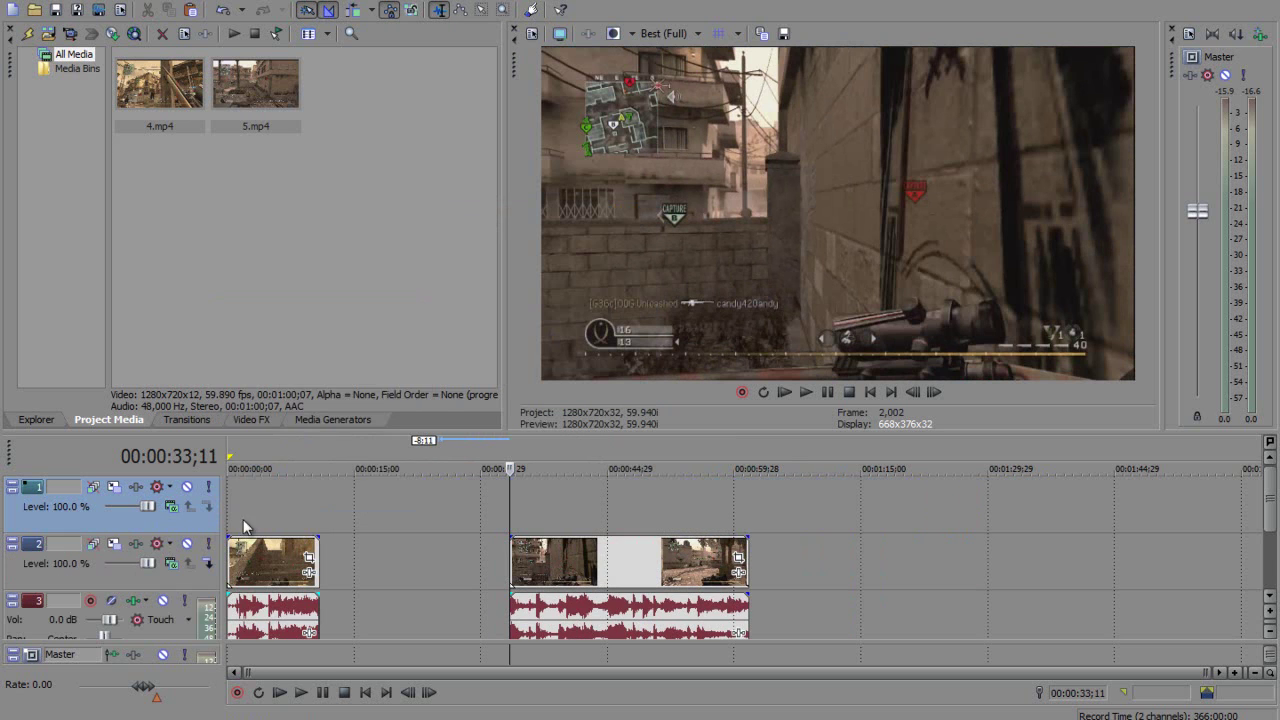
pyautogui.rightClick(211, 517)
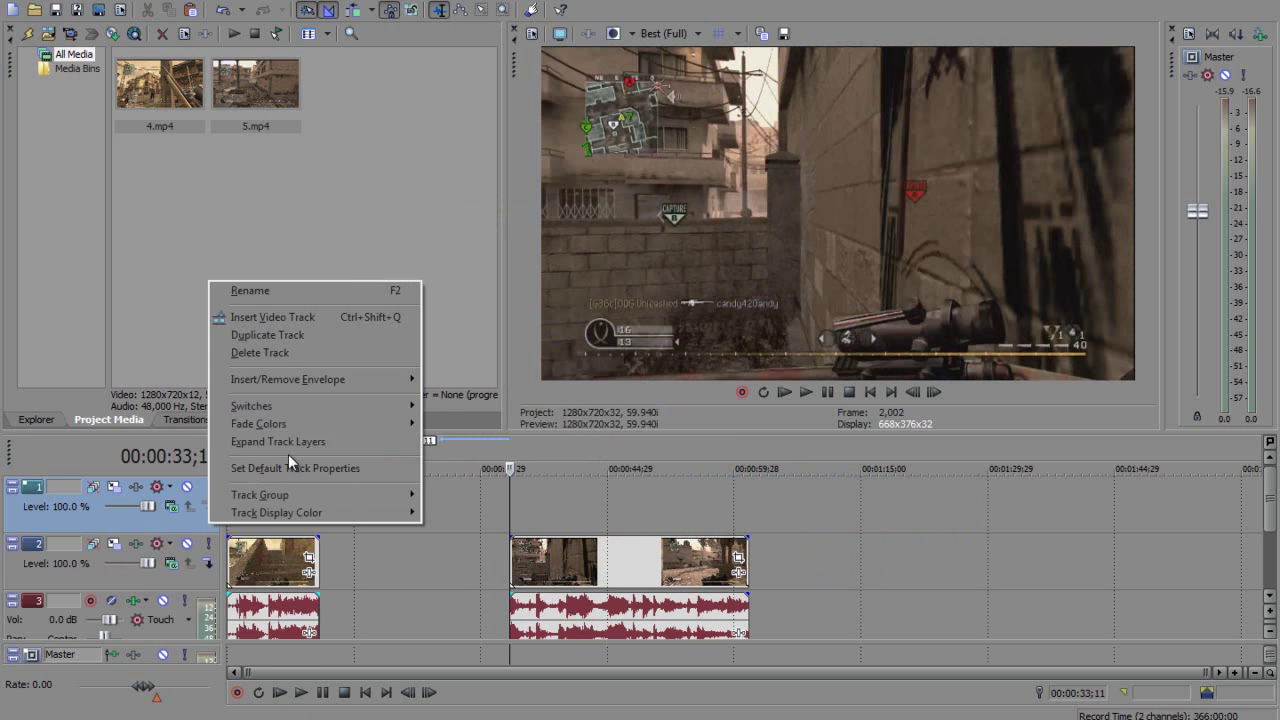
pyautogui.click(272, 317)
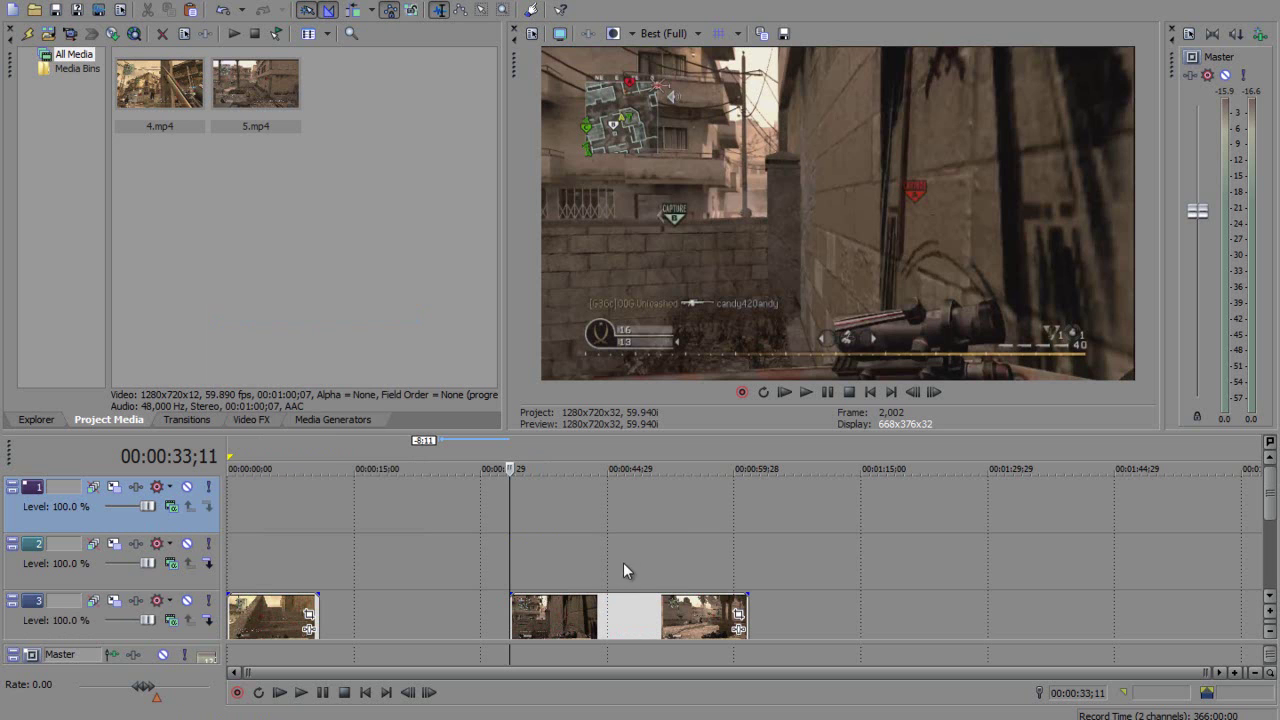
# Place the playhead exactly on the last visible frame of the first clip, at 00:00:10;28.
pyautogui.click(312, 614)
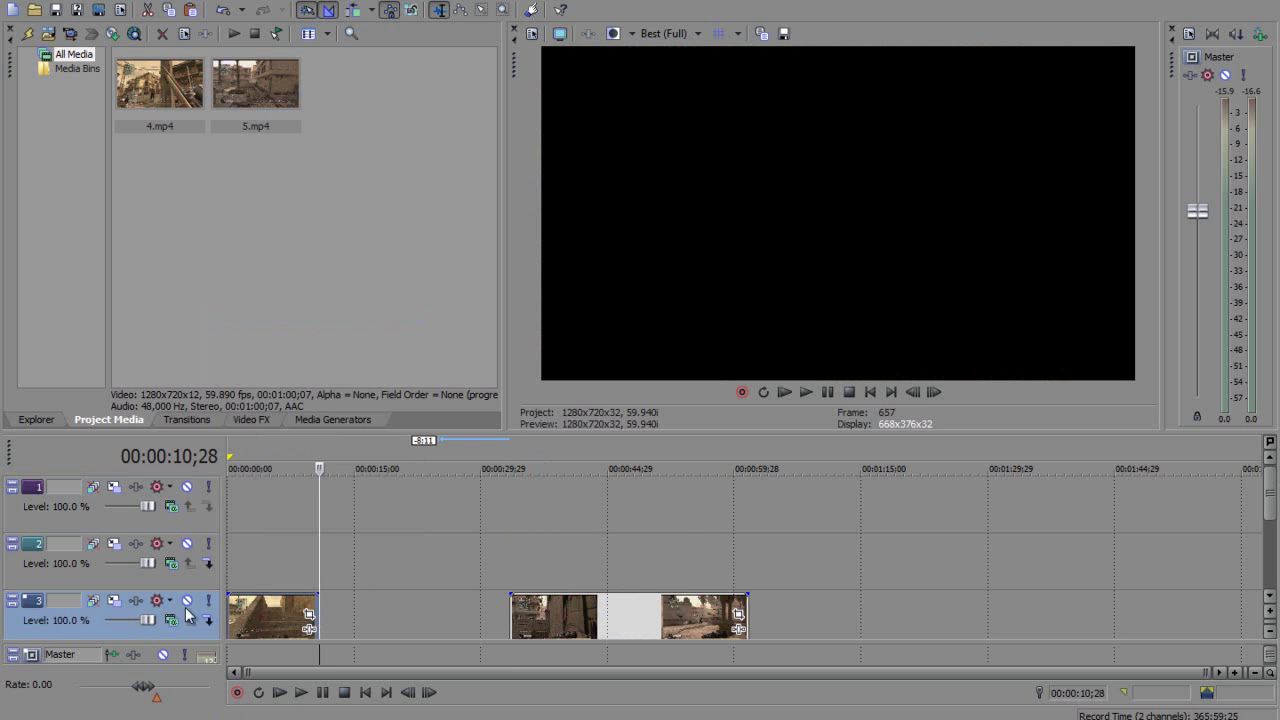
pyautogui.click(304, 605)
pyautogui.scroll(5, 514, 500)
pyautogui.scroll(2, 598, 645)
pyautogui.press('Right')
pyautogui.press('Right')
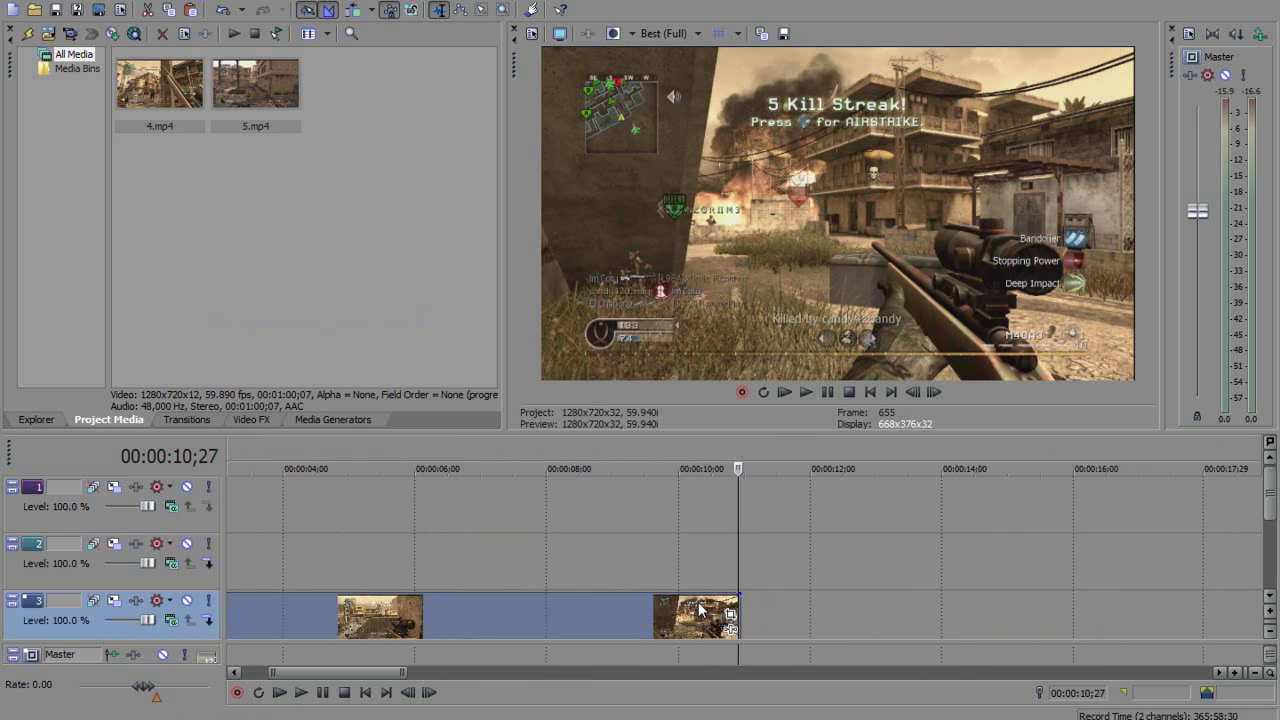
pyautogui.press('Right')
pyautogui.press('Left')
pyautogui.press('Right')
pyautogui.scroll(3, 698, 608)
pyautogui.press('Right')
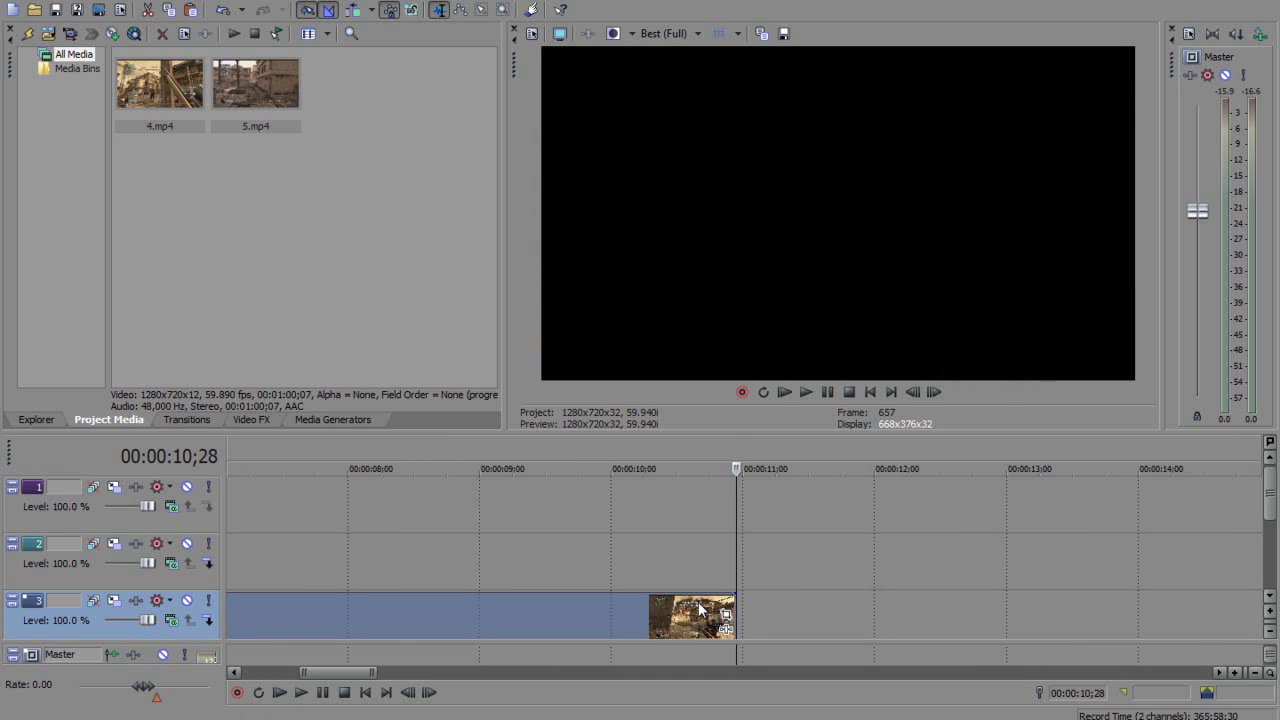
pyautogui.press('Left')
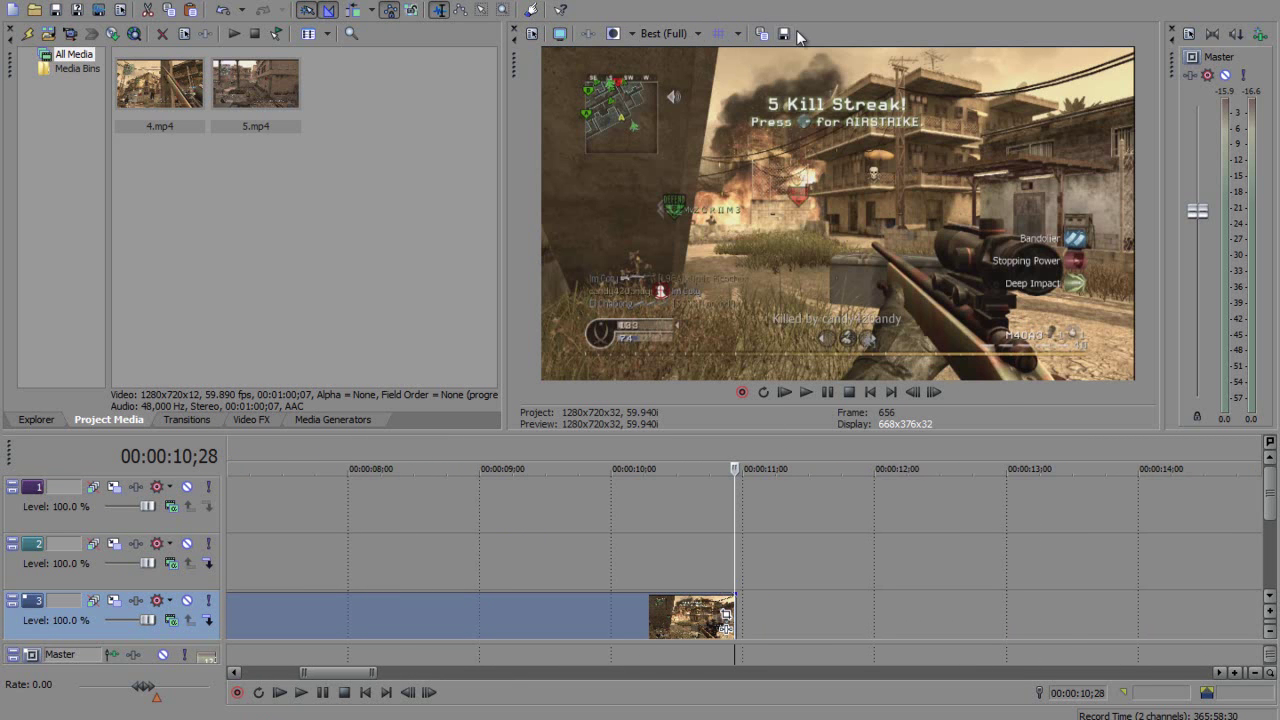
pyautogui.press('Up')
pyautogui.press('Right')
pyautogui.press('Left')
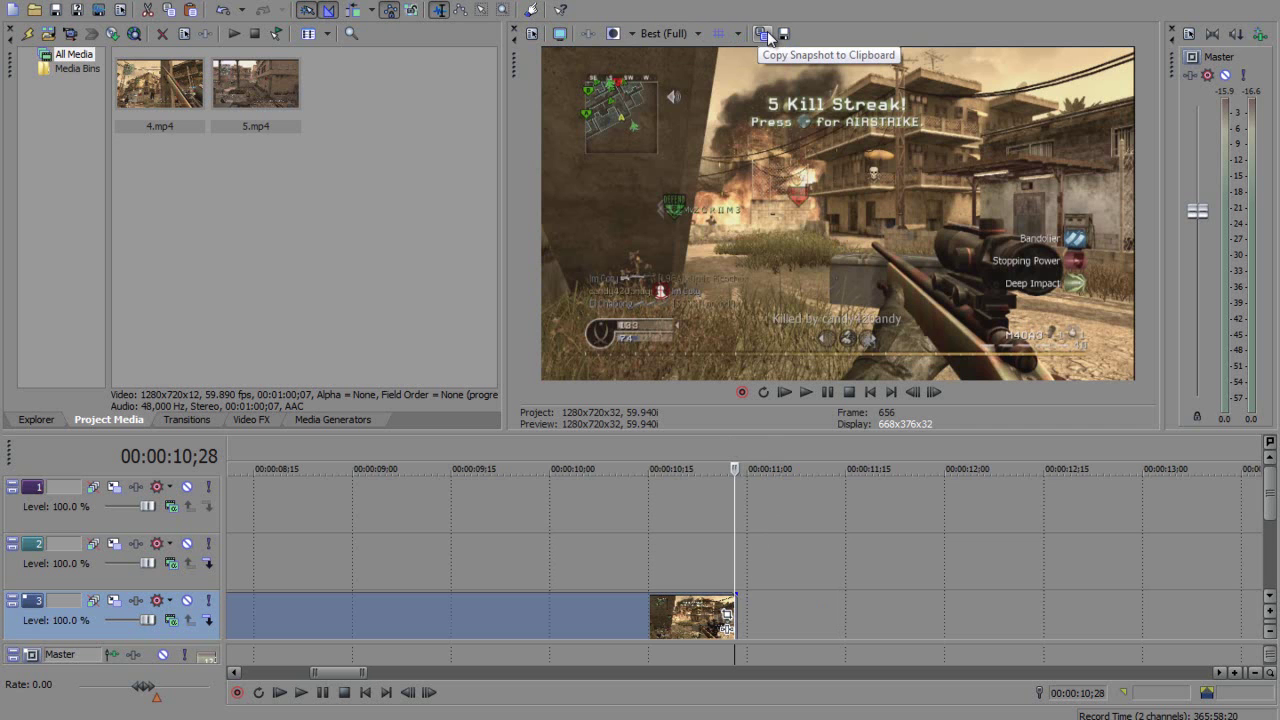
# Save a snapshot of the first clip's last frame as Image7.jpg and place the still directly after that clip on track 3.
pyautogui.click(784, 34)
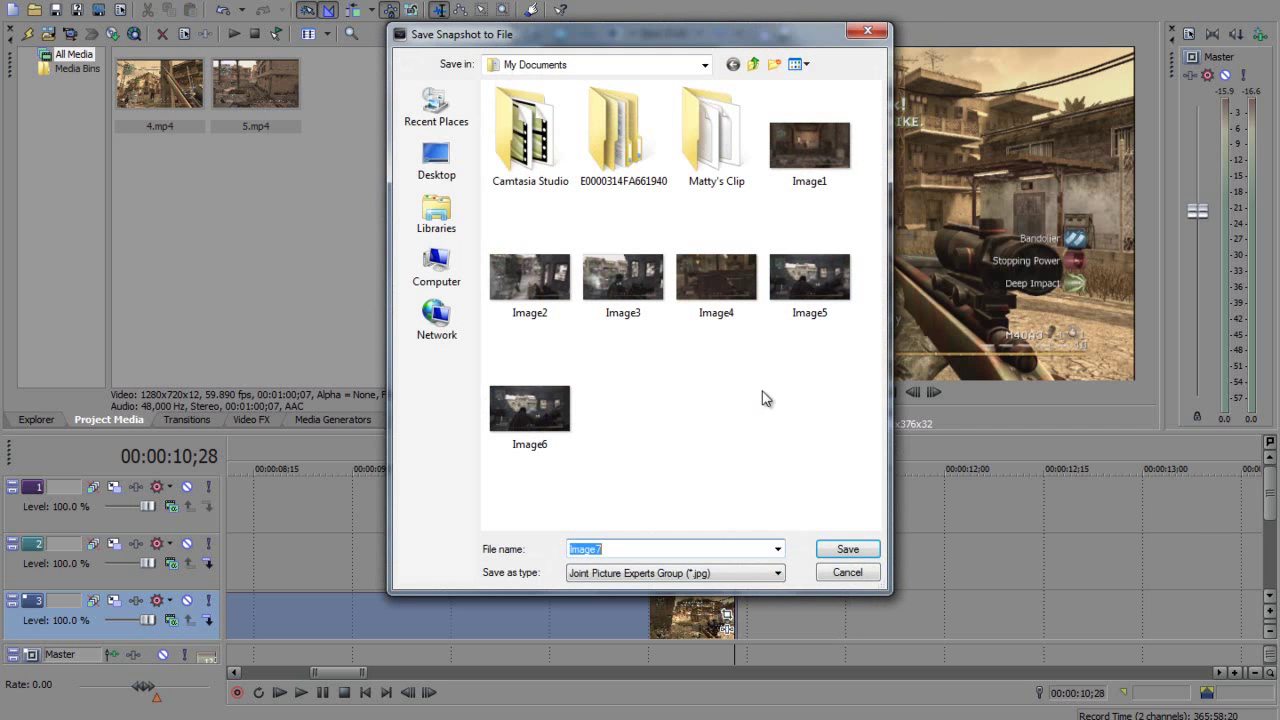
pyautogui.click(840, 548)
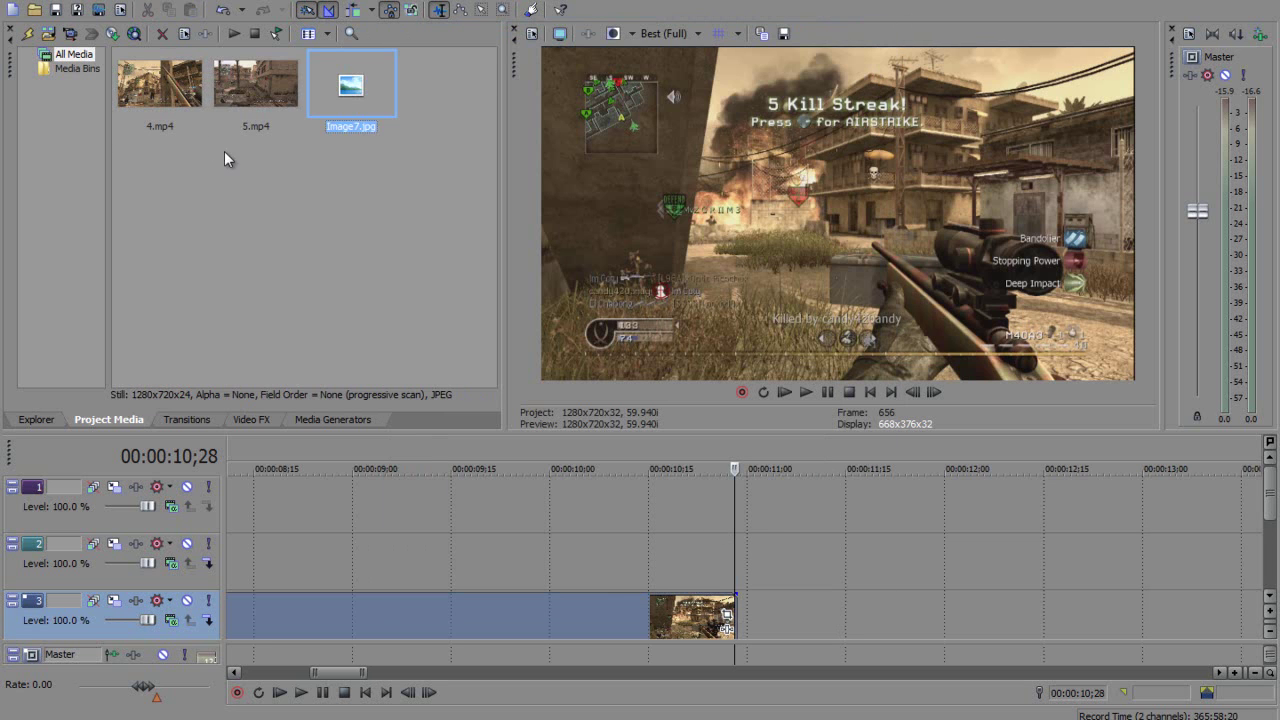
pyautogui.moveTo(394, 104); pyautogui.dragTo(741, 607)
# Trim the end of the Image7.jpg still so it lasts about three seconds.
pyautogui.scroll(-5, 741, 607)
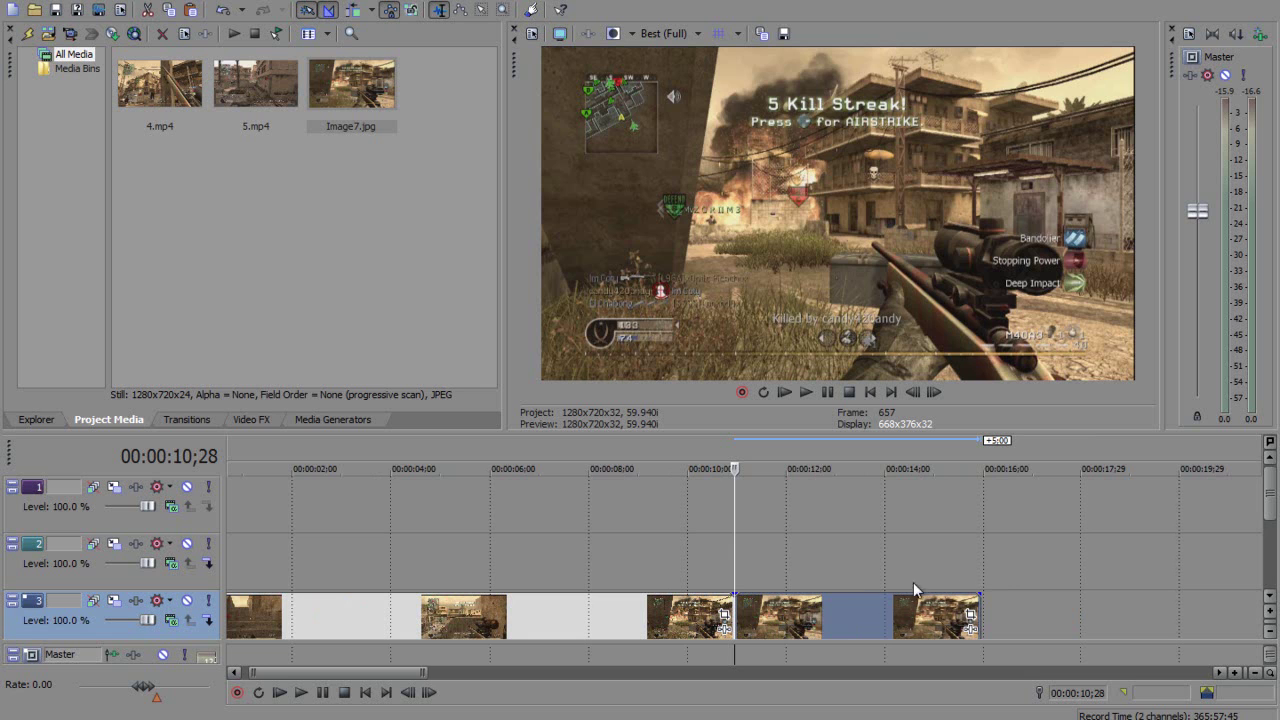
pyautogui.click(986, 612)
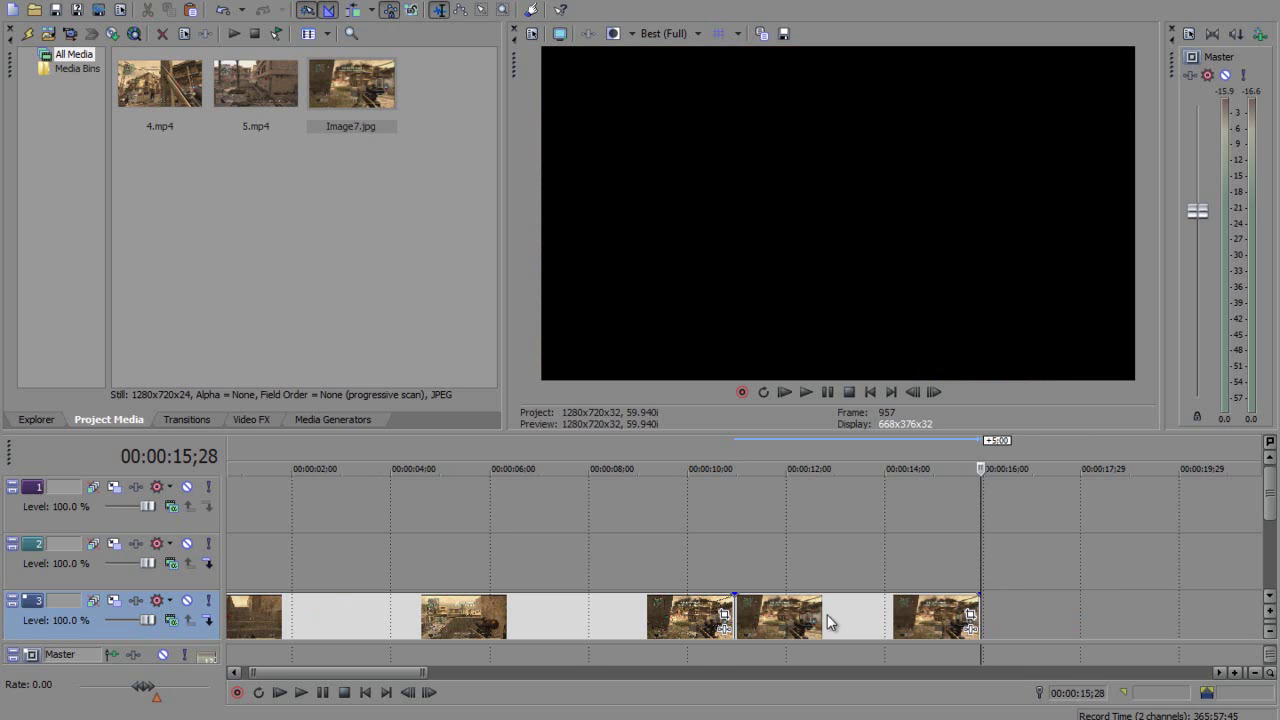
pyautogui.click(737, 615)
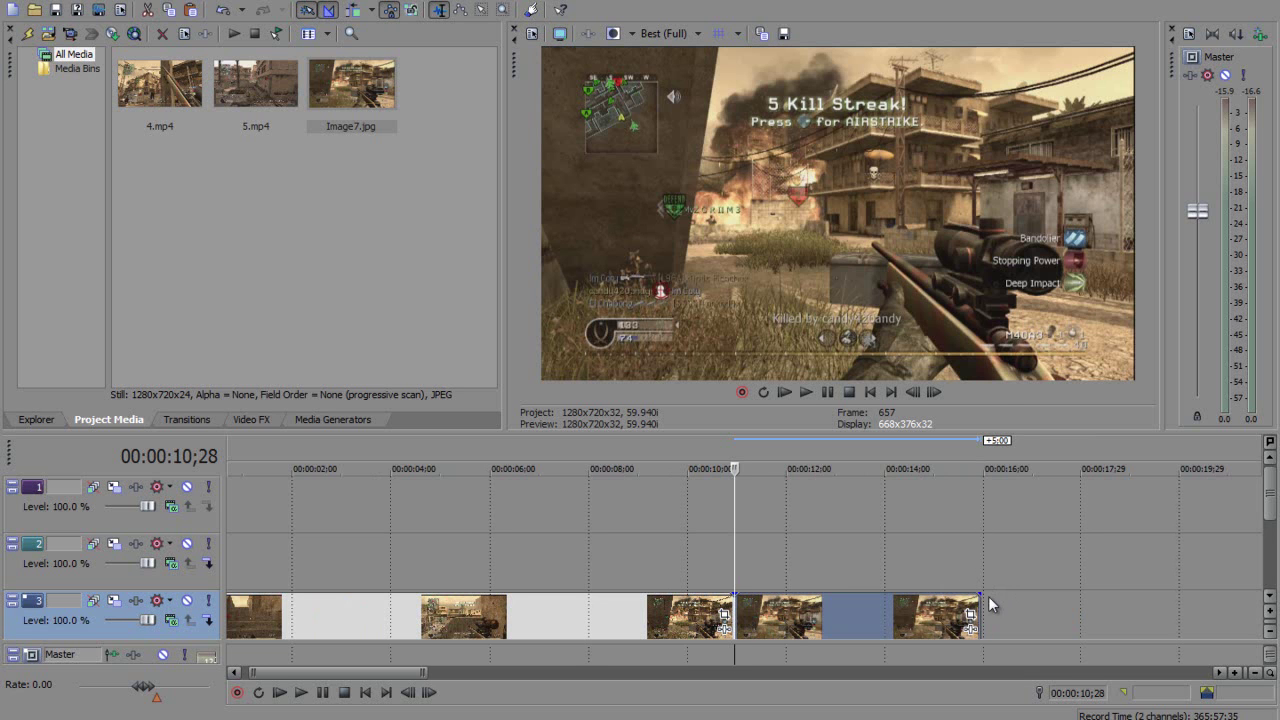
pyautogui.moveTo(979, 605); pyautogui.dragTo(879, 606)
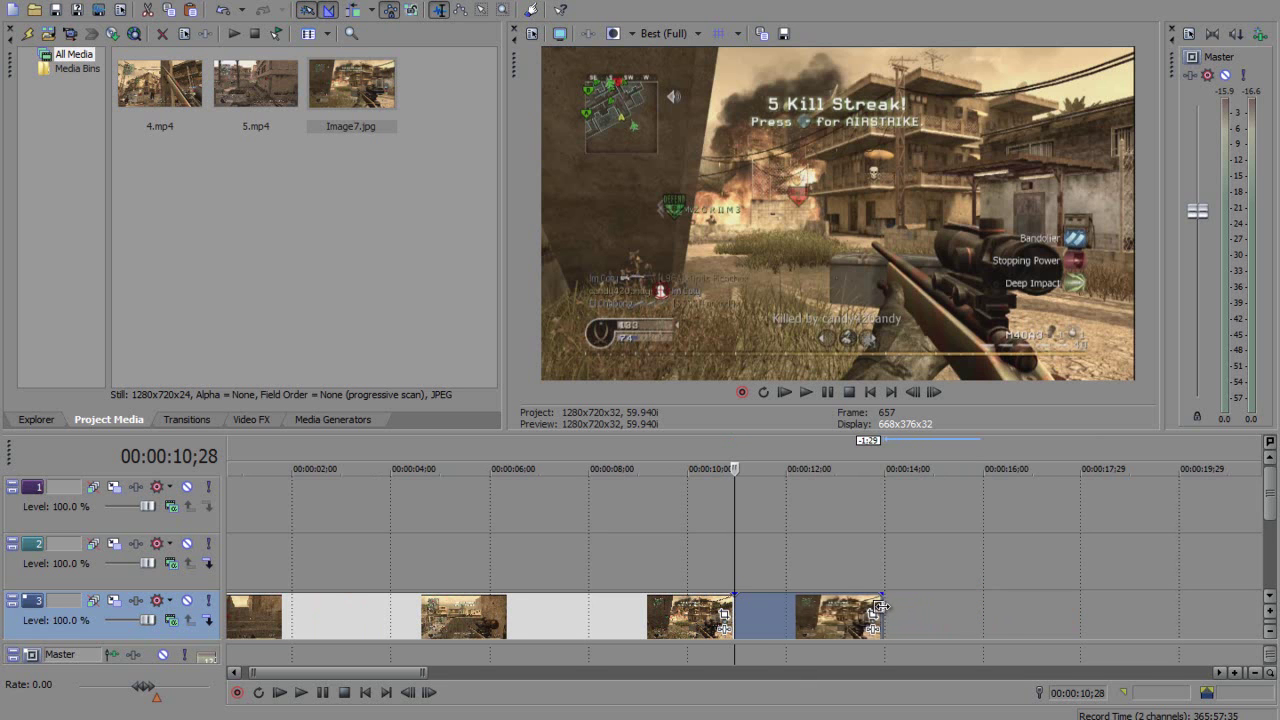
# Move the second clip earlier on track 3 so it starts at about 00:00:14;23, shortly after the still.
pyautogui.scroll(-3, 925, 600)
pyautogui.moveTo(925, 624); pyautogui.dragTo(618, 632)
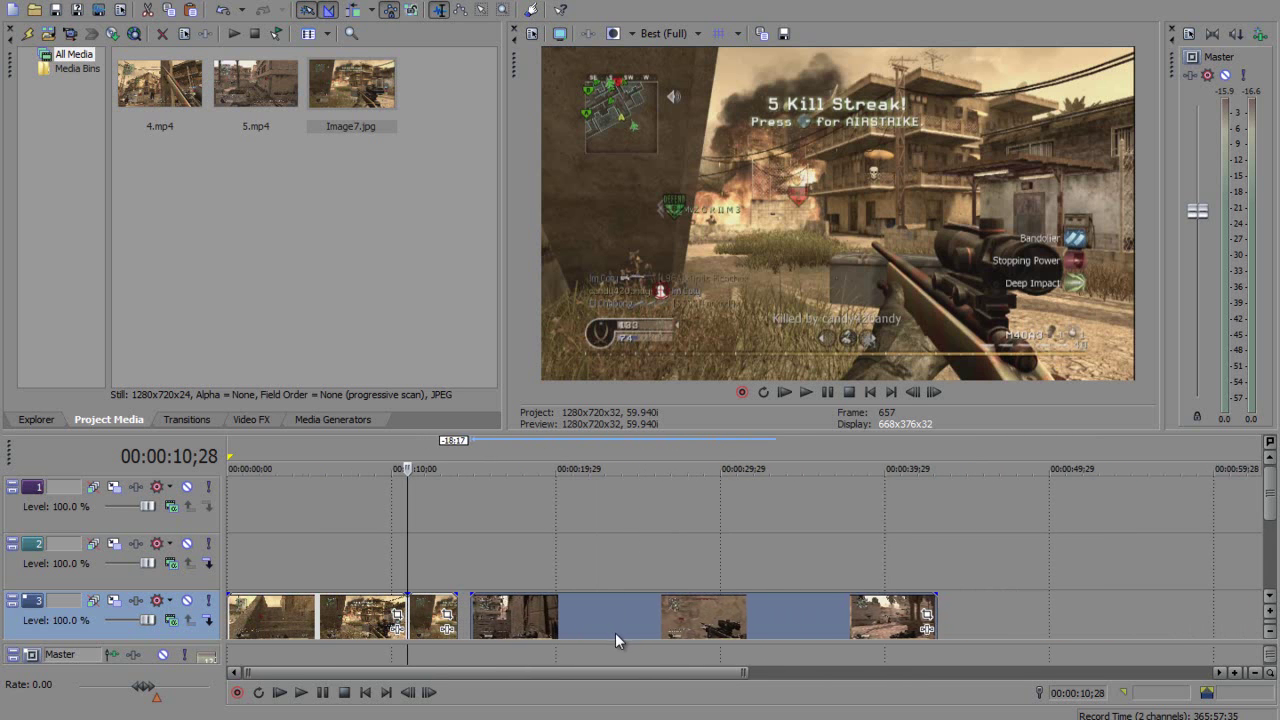
pyautogui.scroll(3, 958, 617)
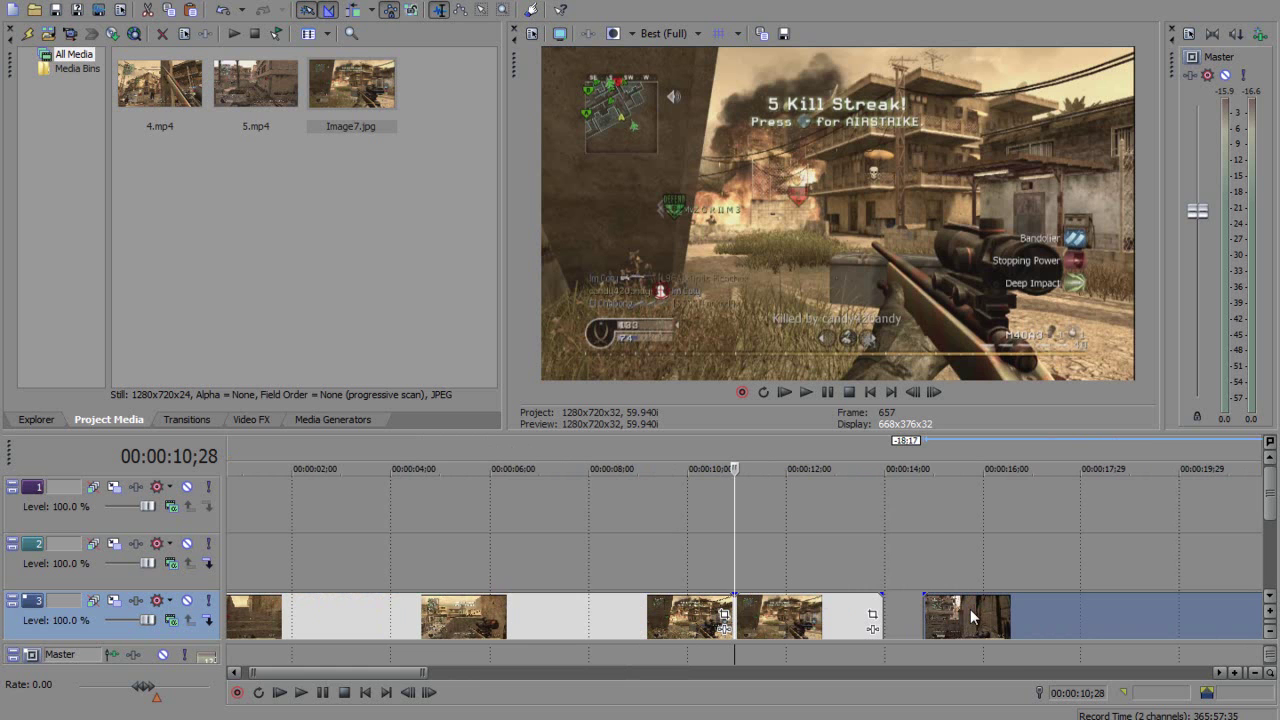
# Save a snapshot of the second clip's first frame, at 00:00:14;23, as Image8.jpg.
pyautogui.scroll(-1, 668, 646)
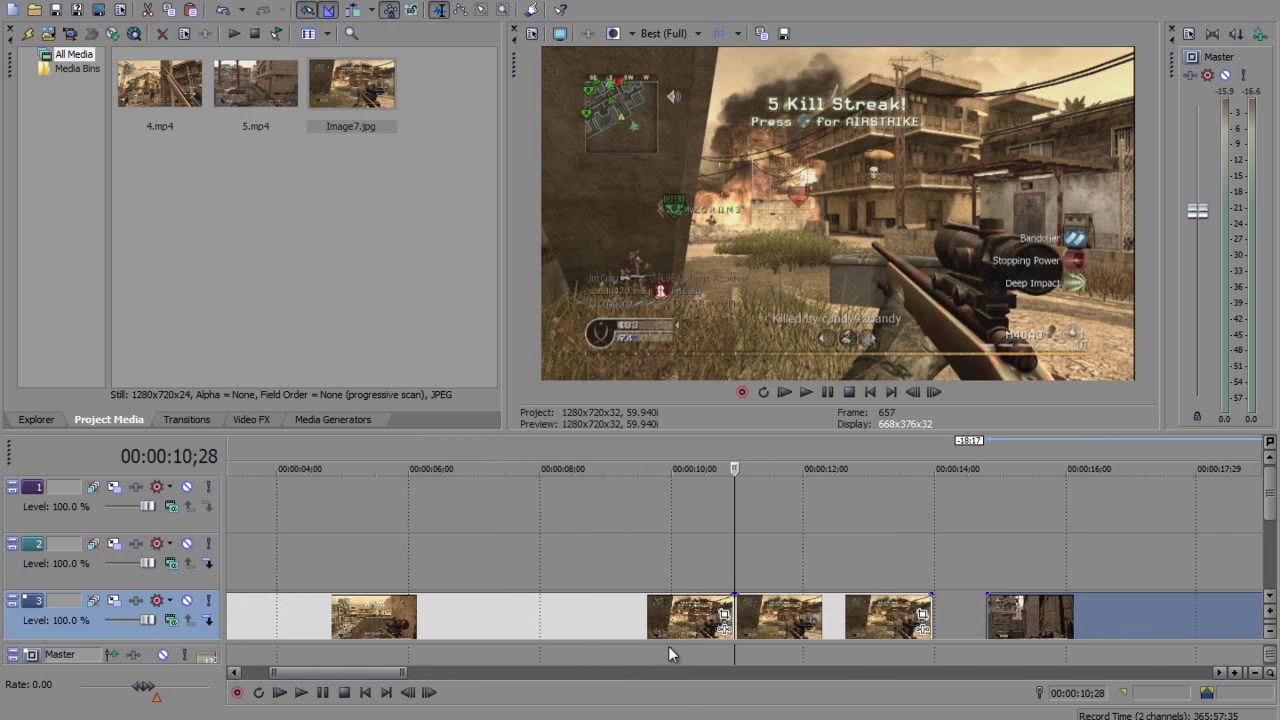
pyautogui.scroll(-1, 668, 646)
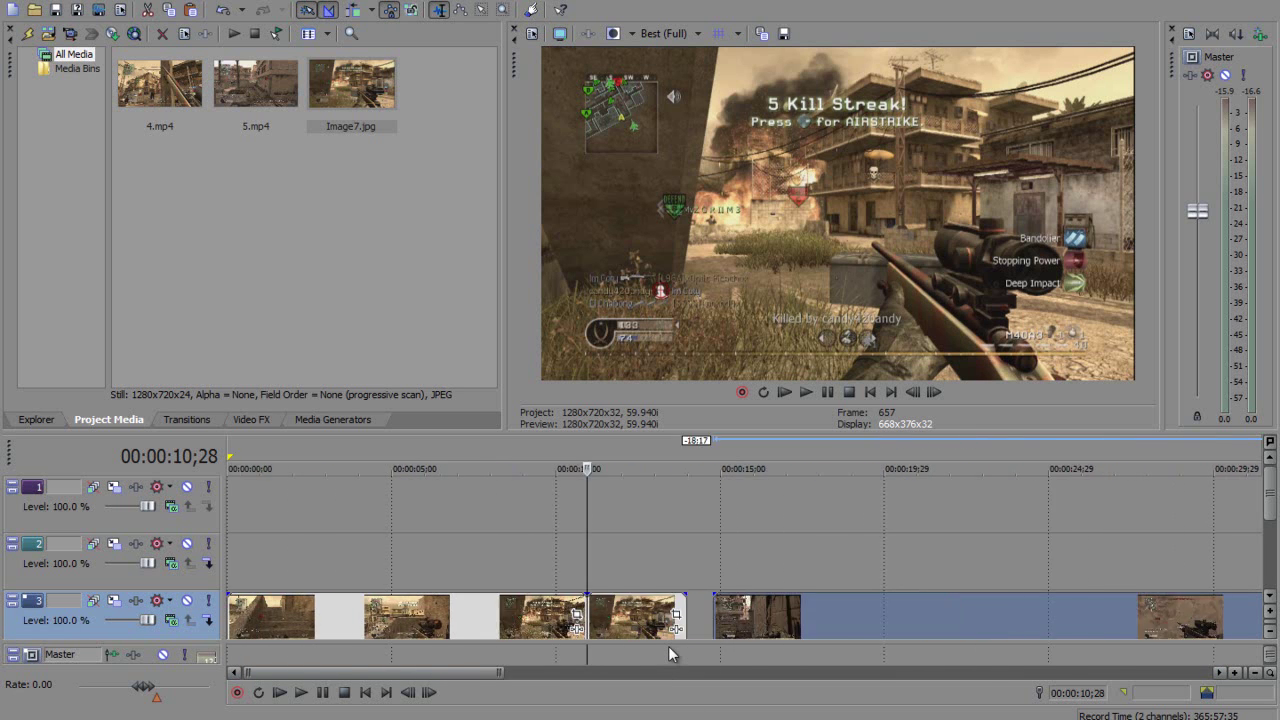
pyautogui.scroll(1, 668, 646)
pyautogui.scroll(-1, 668, 646)
pyautogui.scroll(1, 668, 647)
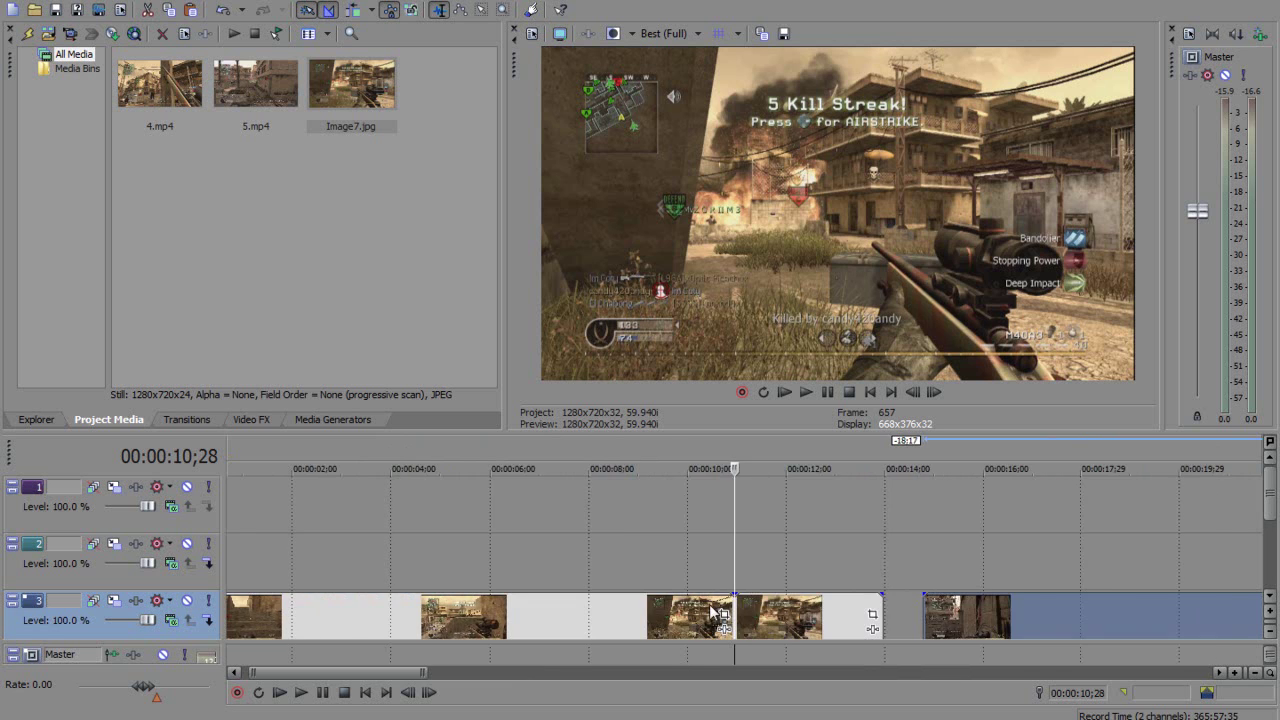
pyautogui.scroll(-1, 914, 647)
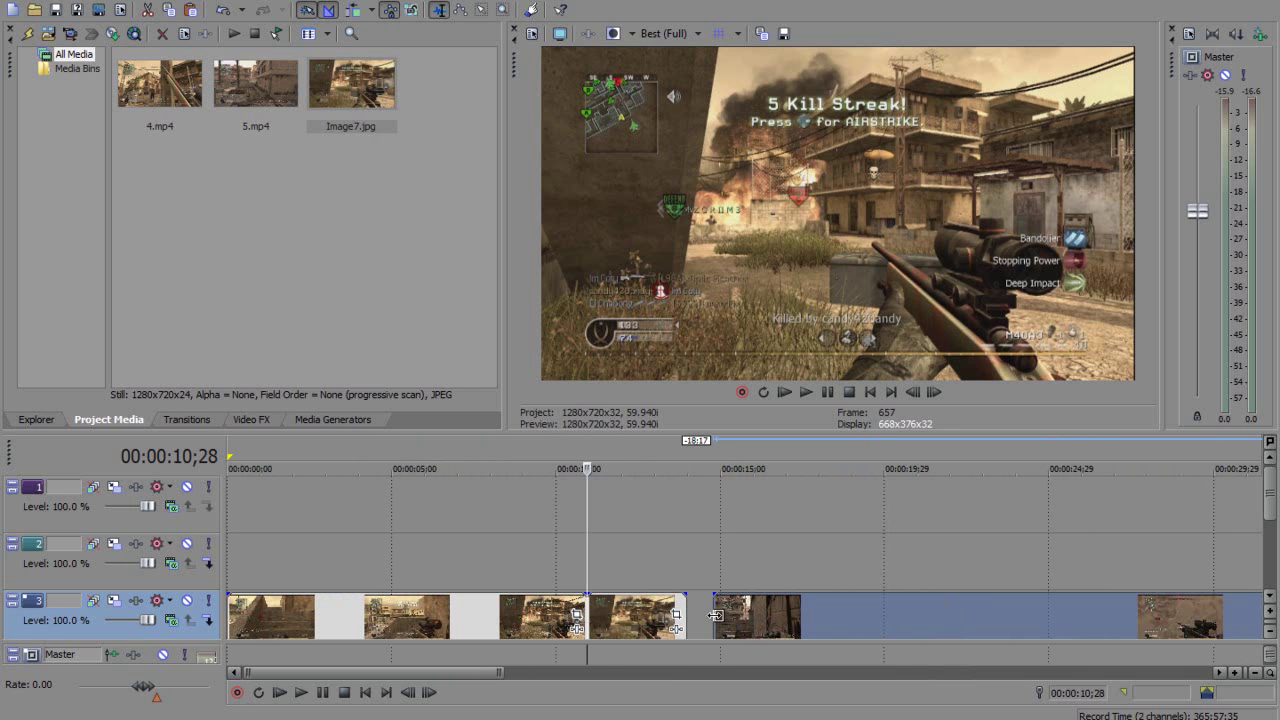
pyautogui.click(714, 620)
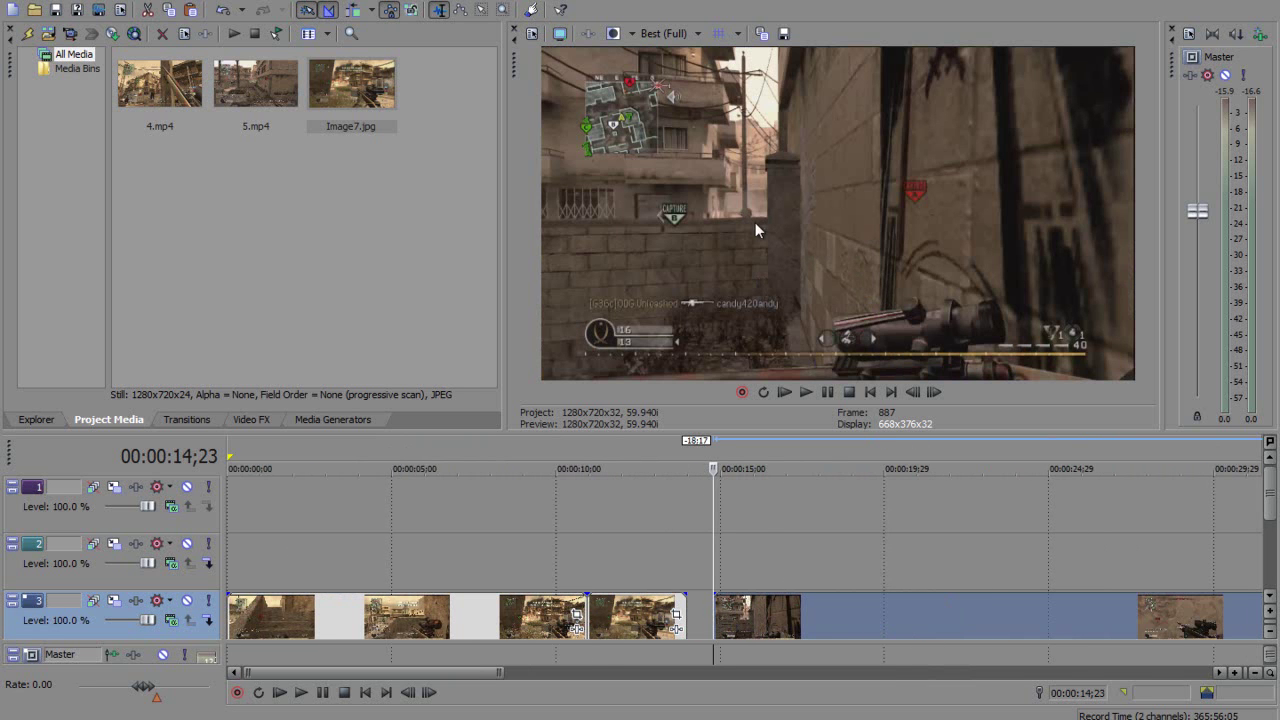
pyautogui.click(783, 33)
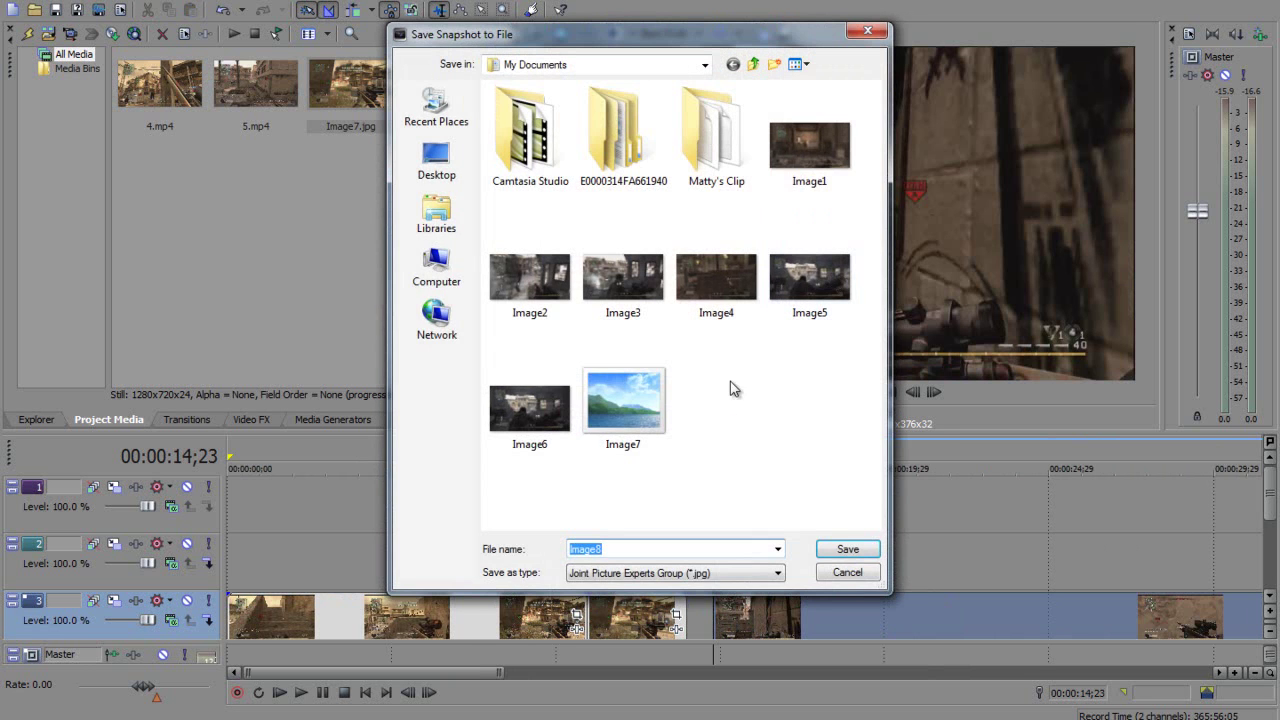
pyautogui.click(848, 550)
# Place Image8.jpg on track 2 directly above the Image7.jpg still, trimmed to the same length, and butt the second clip against the still's end.
pyautogui.moveTo(143, 165); pyautogui.dragTo(600, 578)
pyautogui.moveTo(751, 558); pyautogui.dragTo(685, 556)
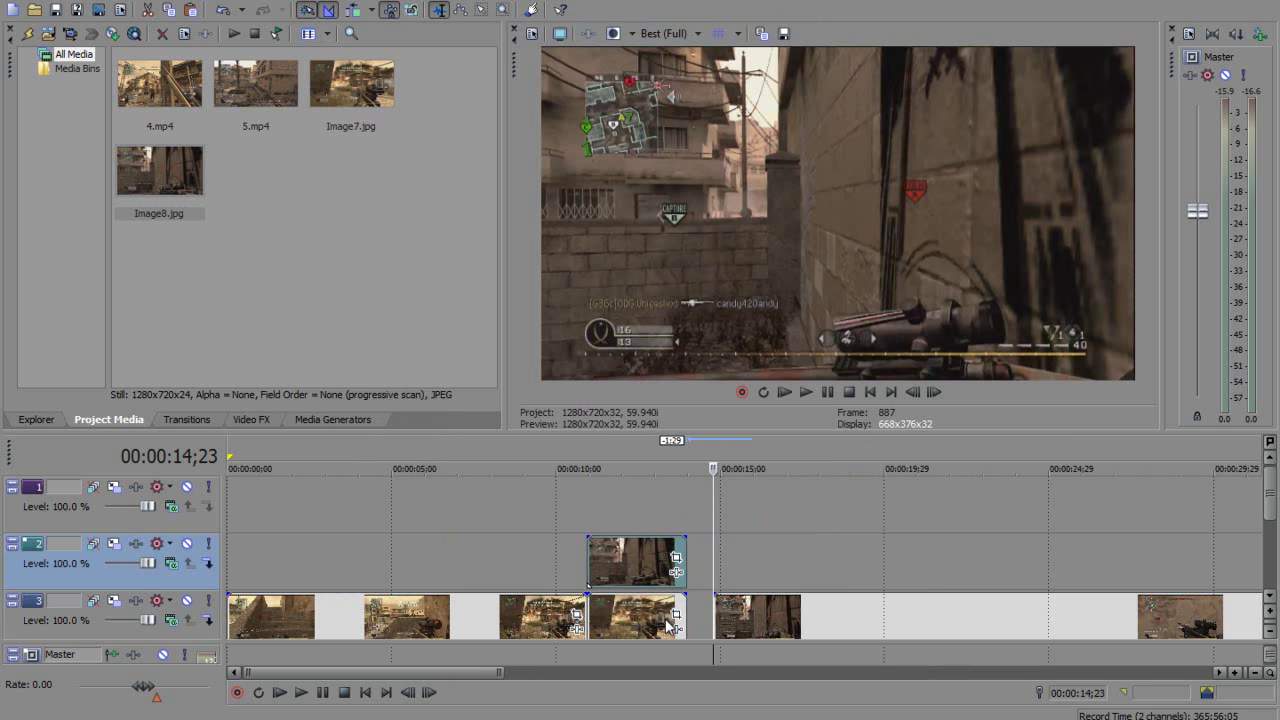
pyautogui.moveTo(743, 620); pyautogui.dragTo(714, 617)
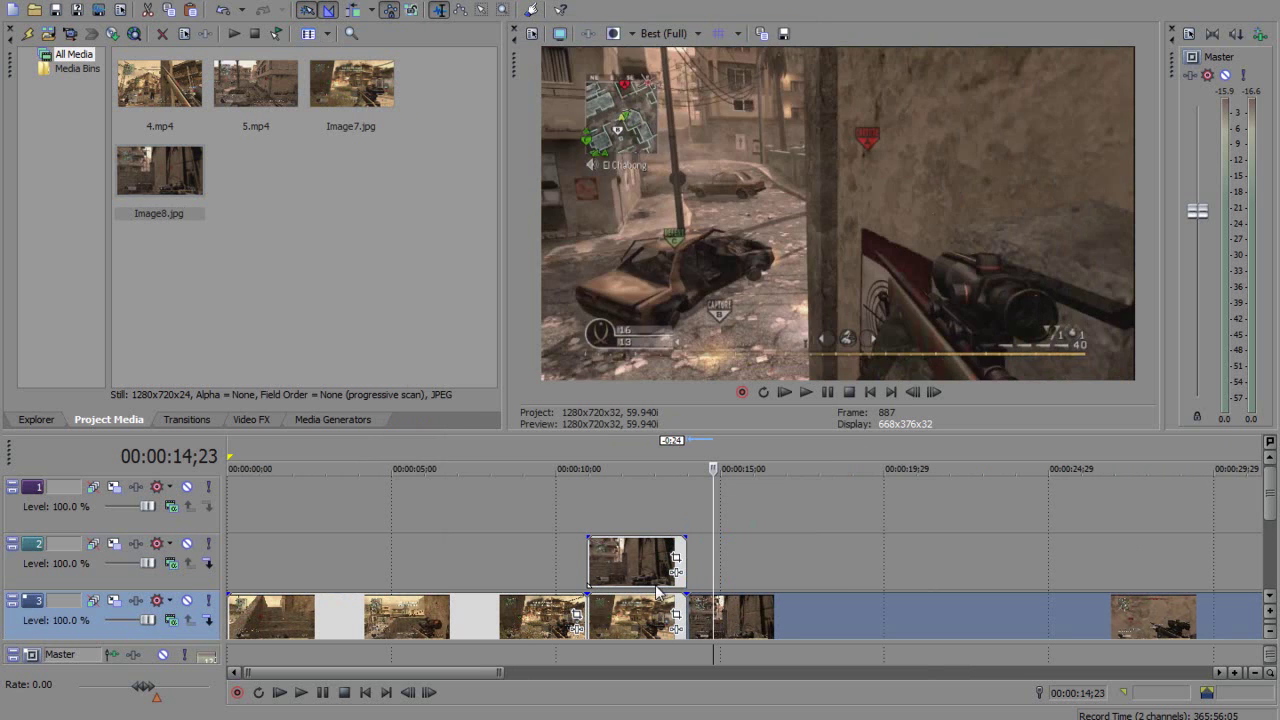
# Play back the section with the stills and return the playhead to the start of the Image8.jpg event at 00:00:10;28.
pyautogui.click(657, 576)
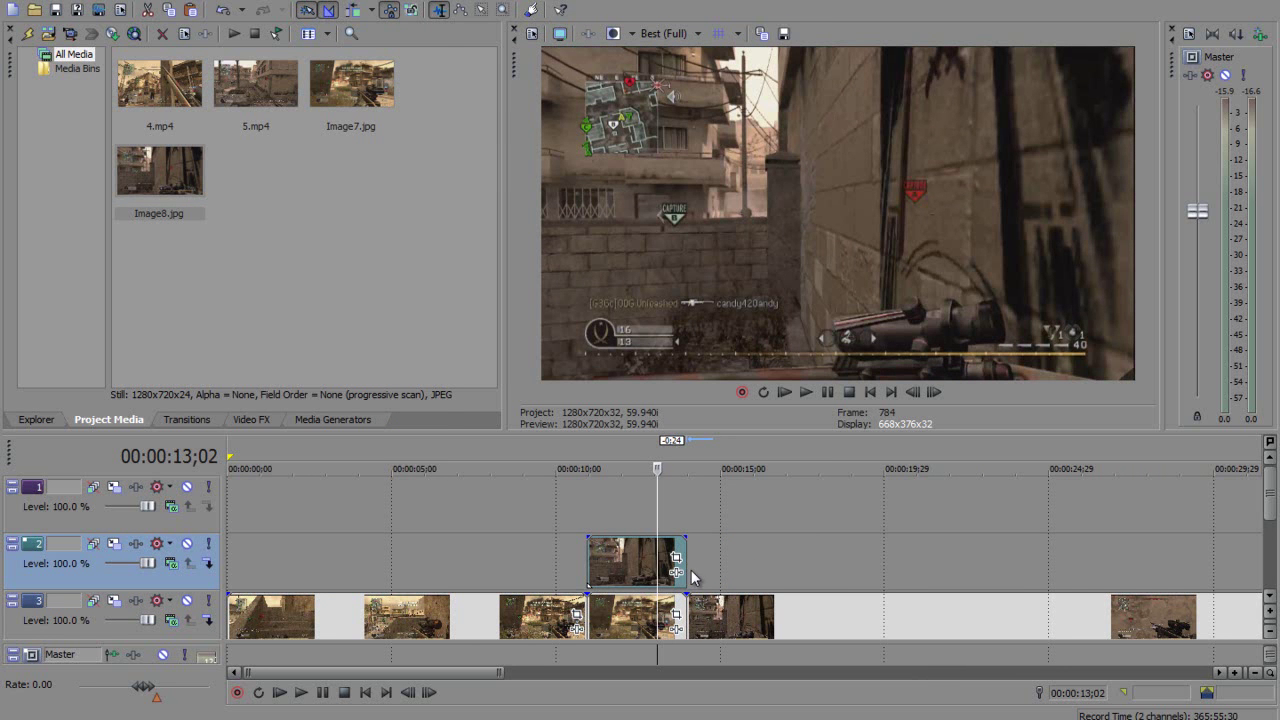
pyautogui.press('space')
pyautogui.press('space')
pyautogui.click(626, 568)
pyautogui.hotkey('ctrl', 'Left')
# Open Event Pan/Crop for the Image8.jpg still, enable its Mask and enlarge the window for detailed masking.
pyautogui.click(676, 559)
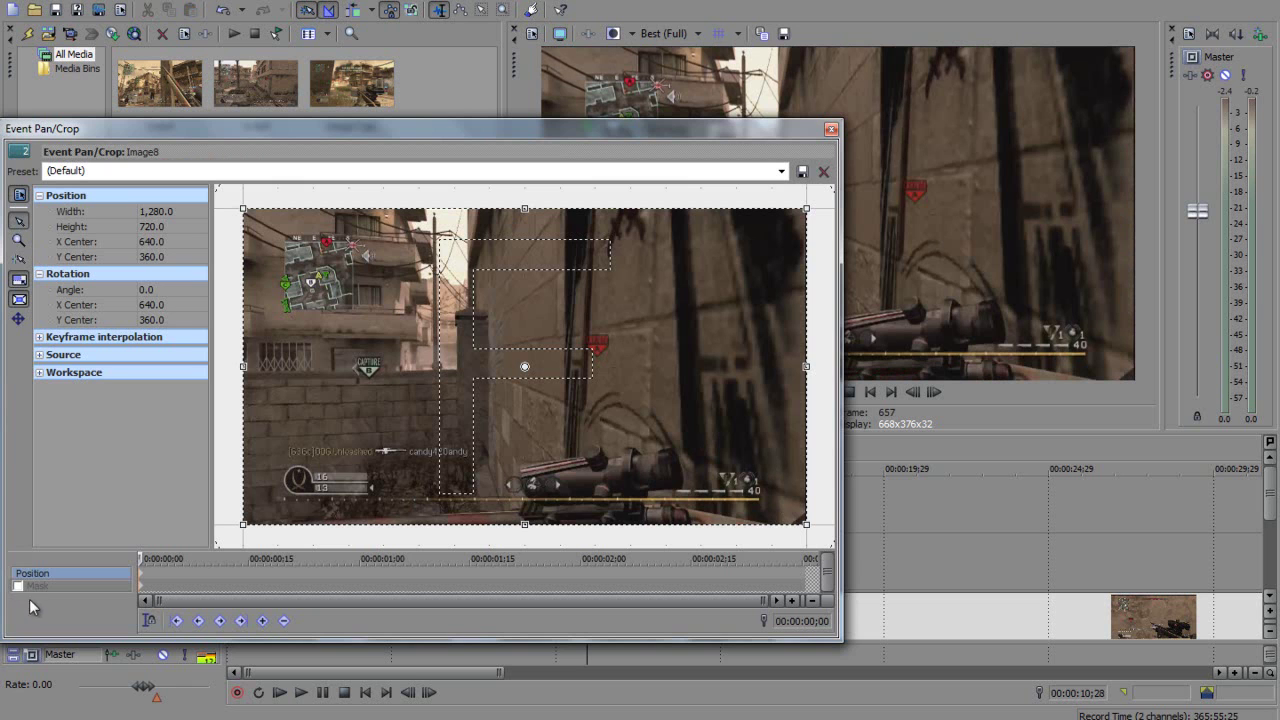
pyautogui.click(32, 586)
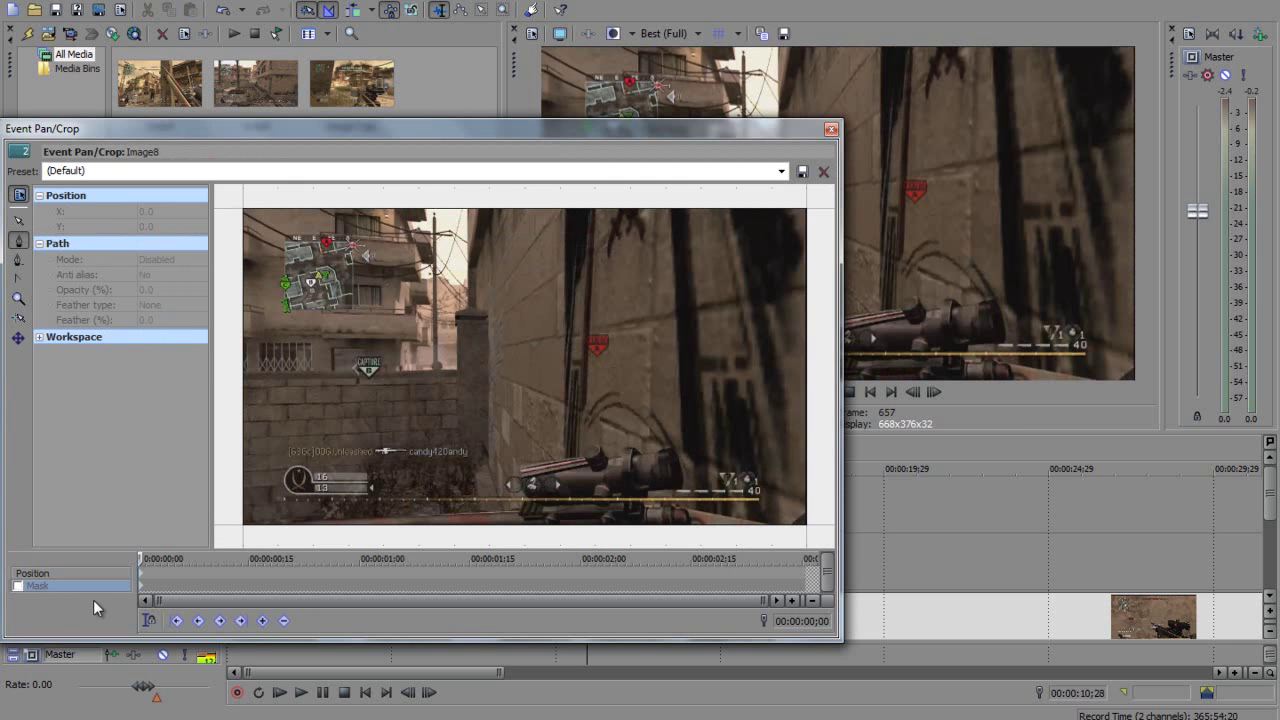
pyautogui.click(19, 587)
pyautogui.scroll(3, 301, 393)
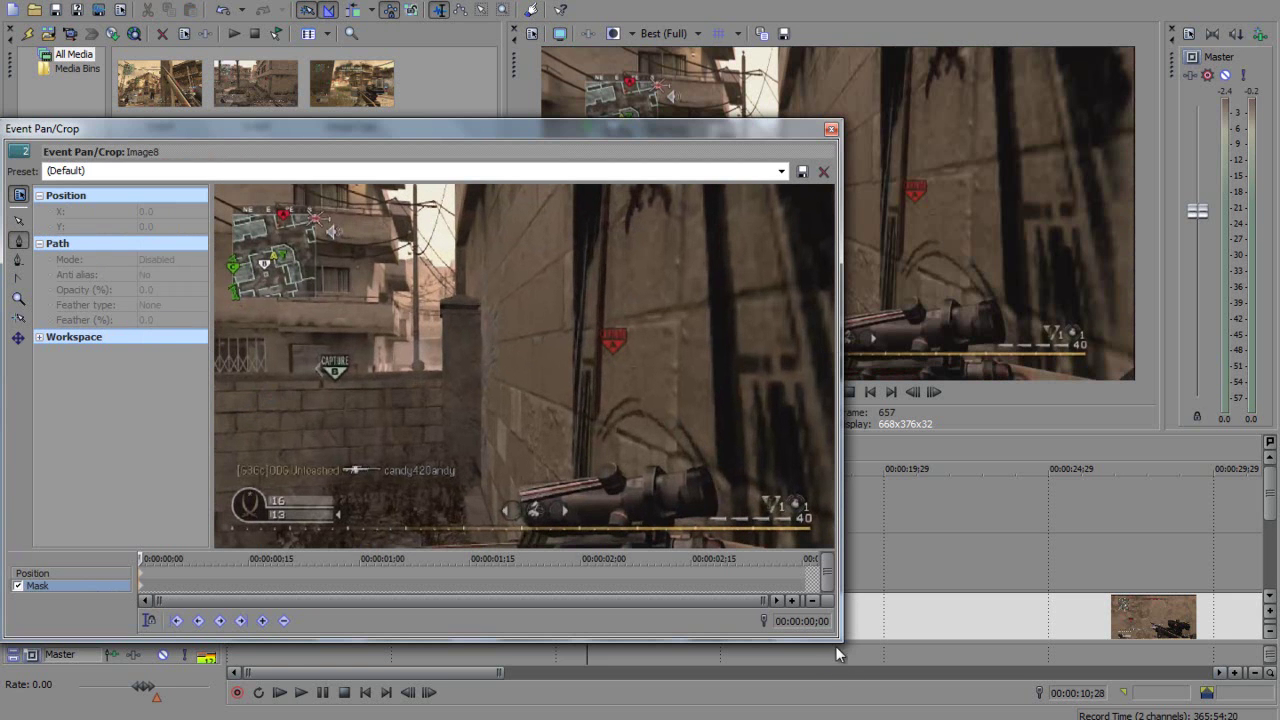
pyautogui.moveTo(842, 642); pyautogui.dragTo(1236, 712)
pyautogui.scroll(1, 488, 348)
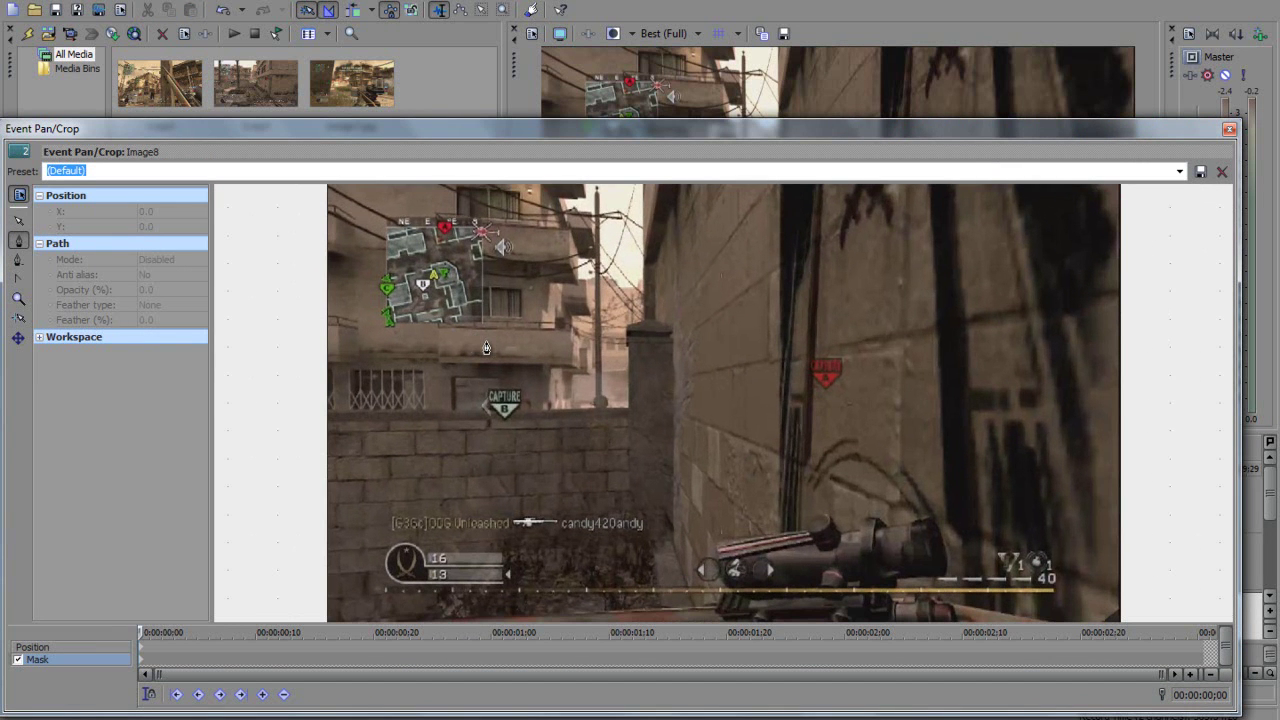
# Start a mask path along the top of the brick wall, from the image's left edge to the pillar.
pyautogui.click(18, 220)
pyautogui.moveTo(440, 272); pyautogui.dragTo(449, 316)
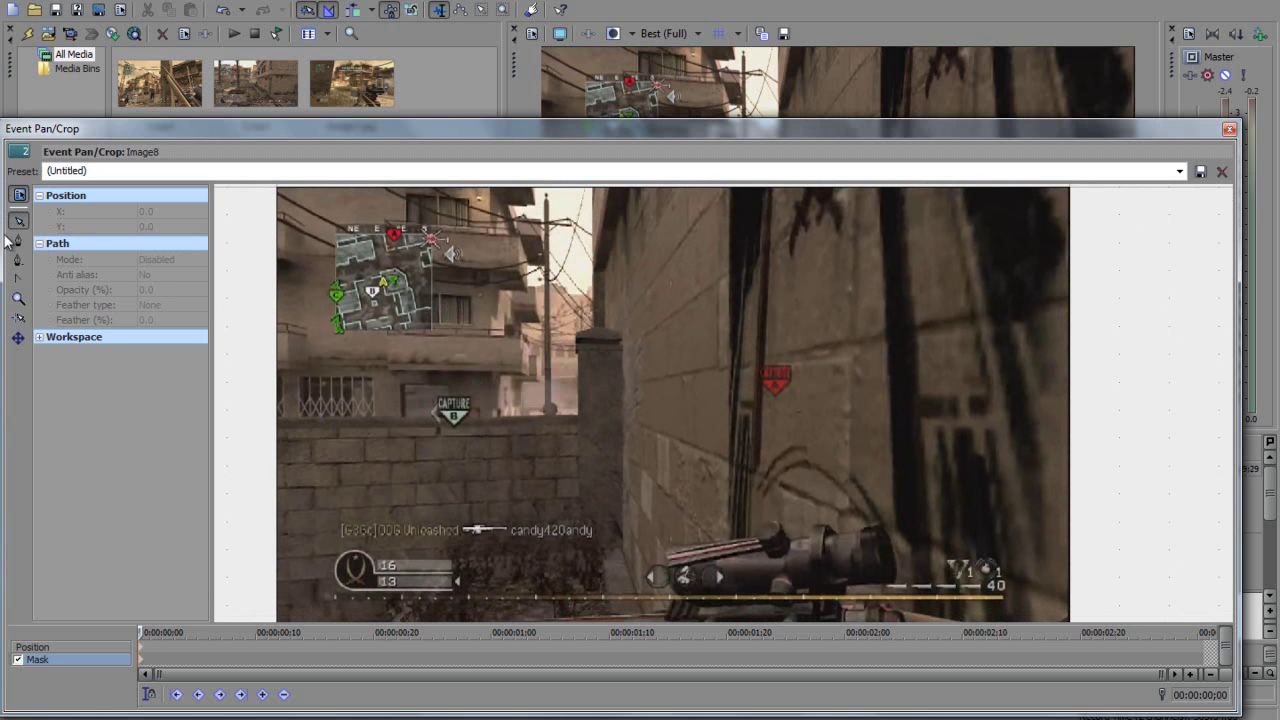
pyautogui.scroll(1, 354, 314)
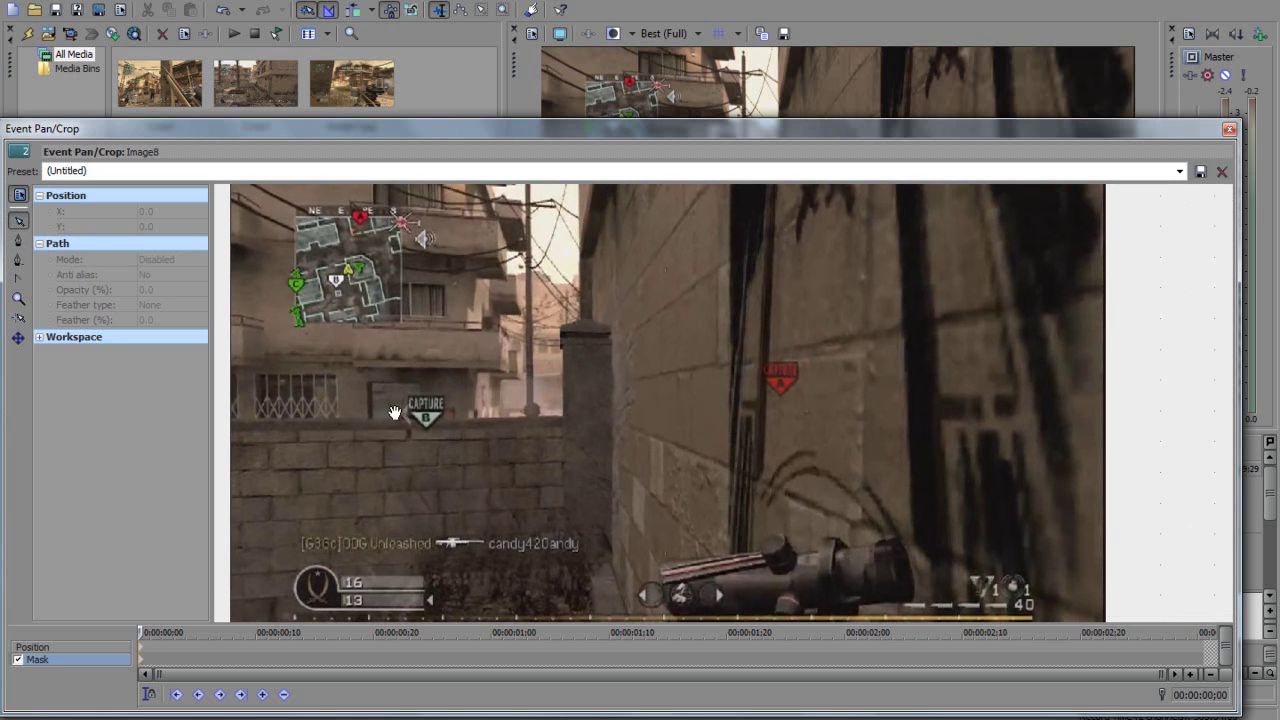
pyautogui.click(18, 240)
pyautogui.click(18, 220)
pyautogui.scroll(1, 443, 420)
pyautogui.moveTo(443, 420); pyautogui.dragTo(506, 432)
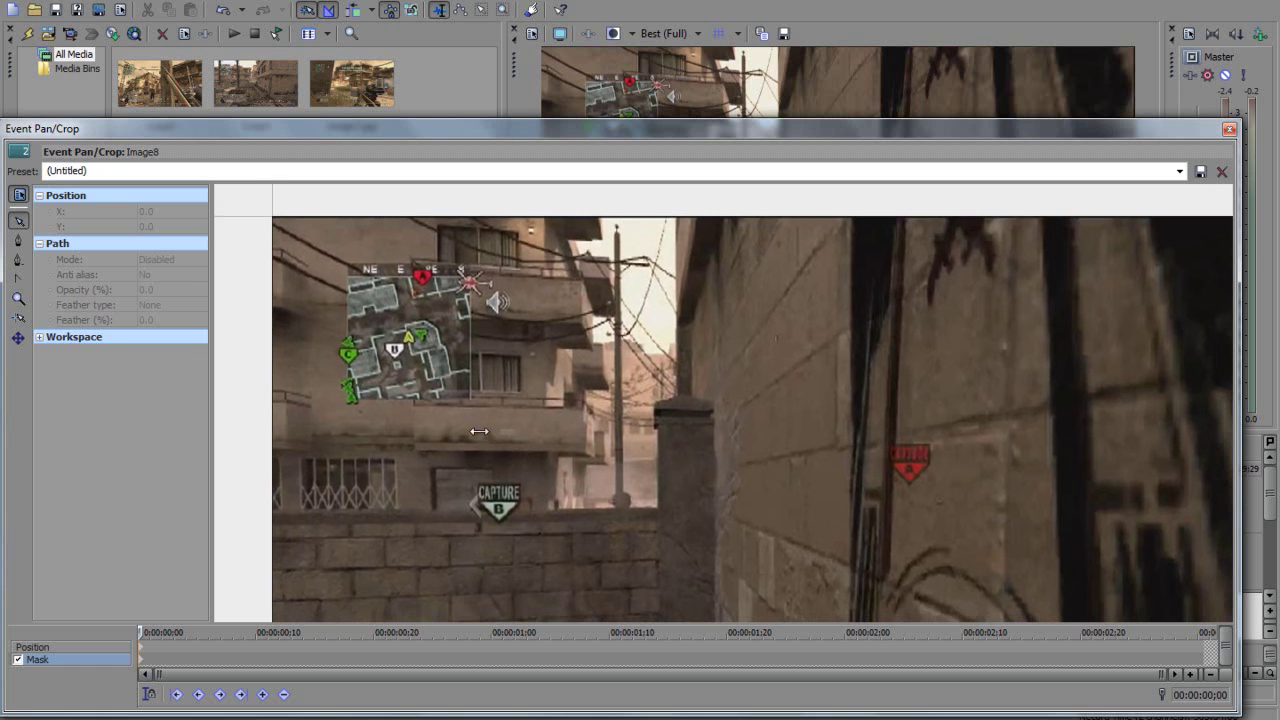
pyautogui.click(18, 240)
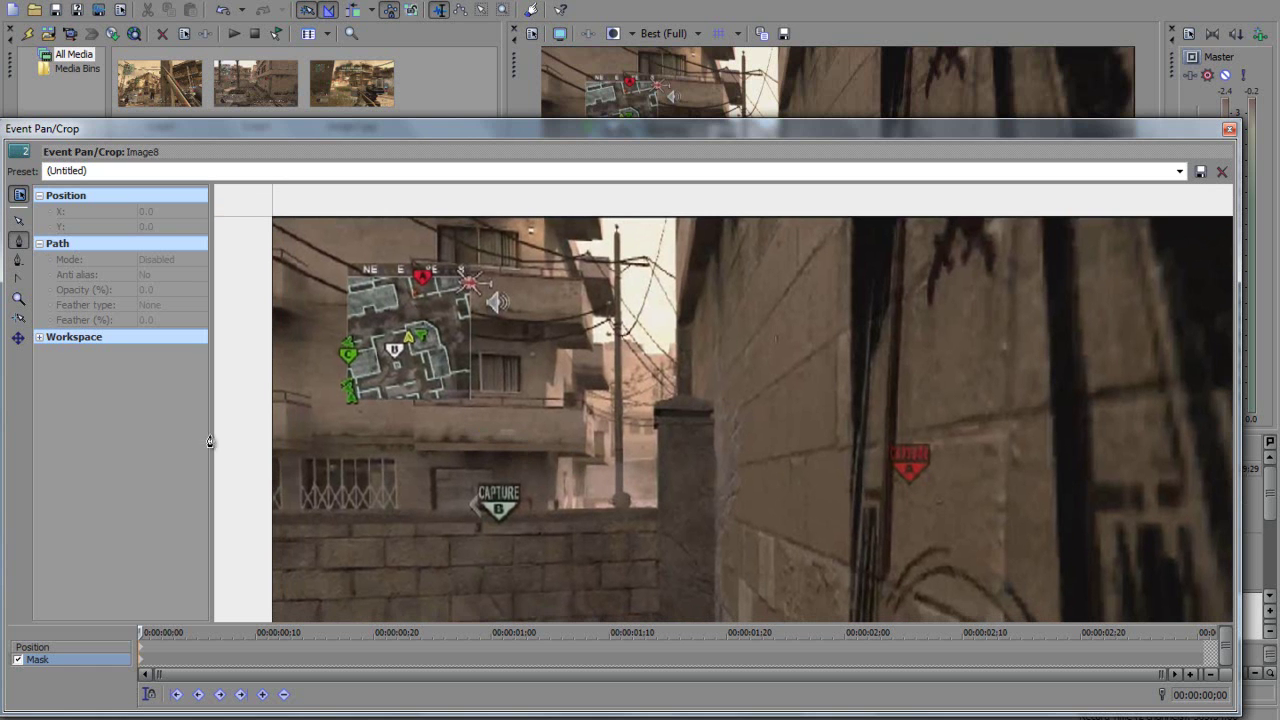
pyautogui.click(270, 517)
pyautogui.click(384, 513)
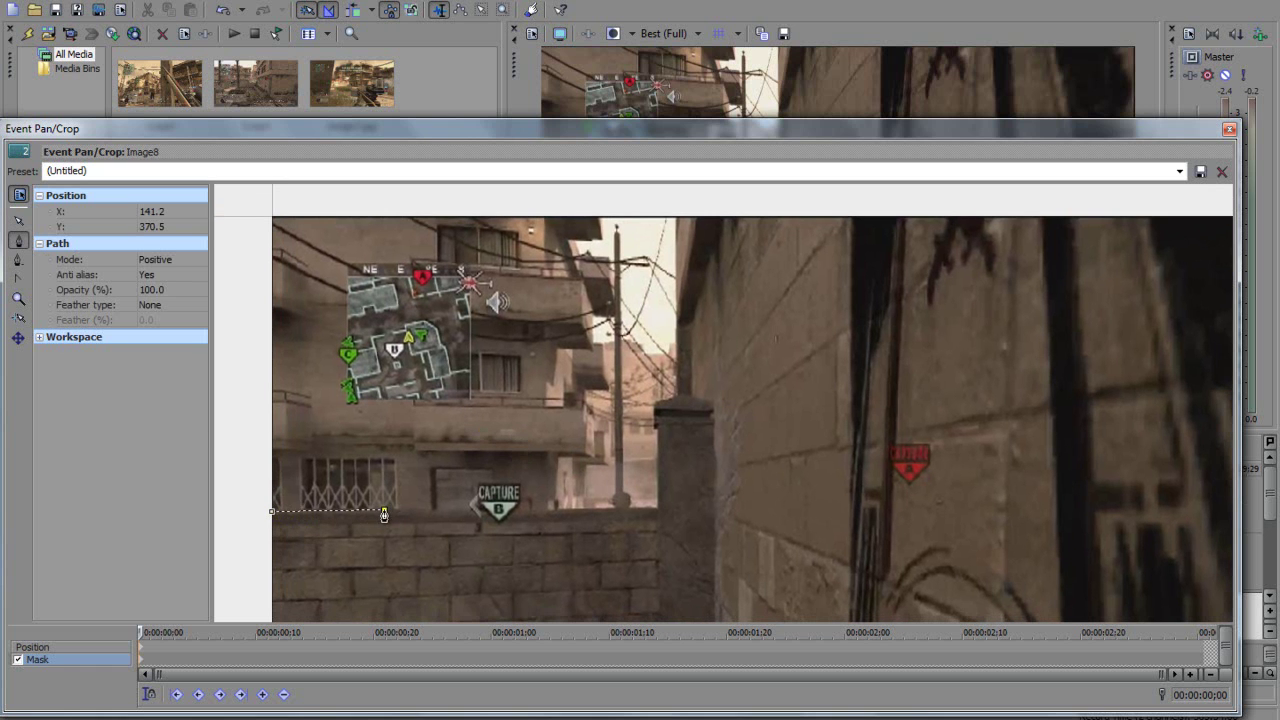
pyautogui.click(538, 513)
pyautogui.click(658, 510)
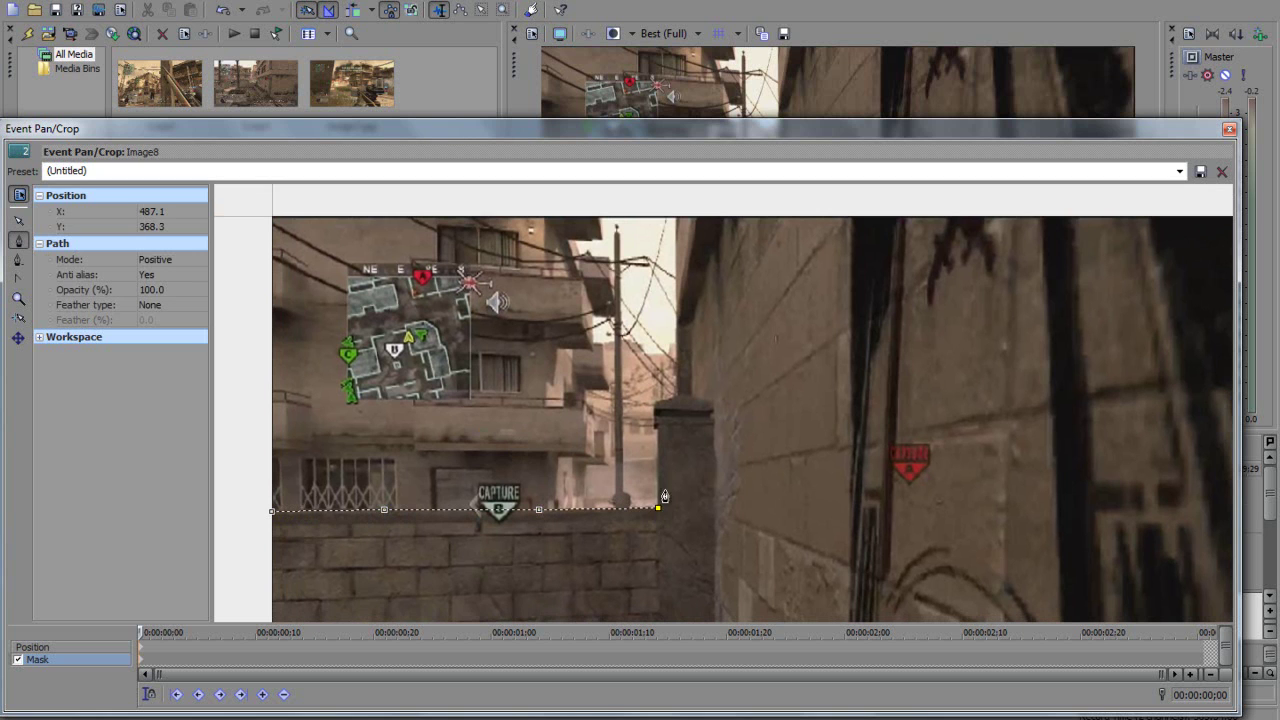
# Continue the mask path up the pillar and building edge, around the outside of the image's upper-left corner, and close it at the starting point.
pyautogui.click(656, 428)
pyautogui.click(677, 401)
pyautogui.click(673, 213)
pyautogui.click(262, 200)
pyautogui.click(259, 511)
pyautogui.click(271, 510)
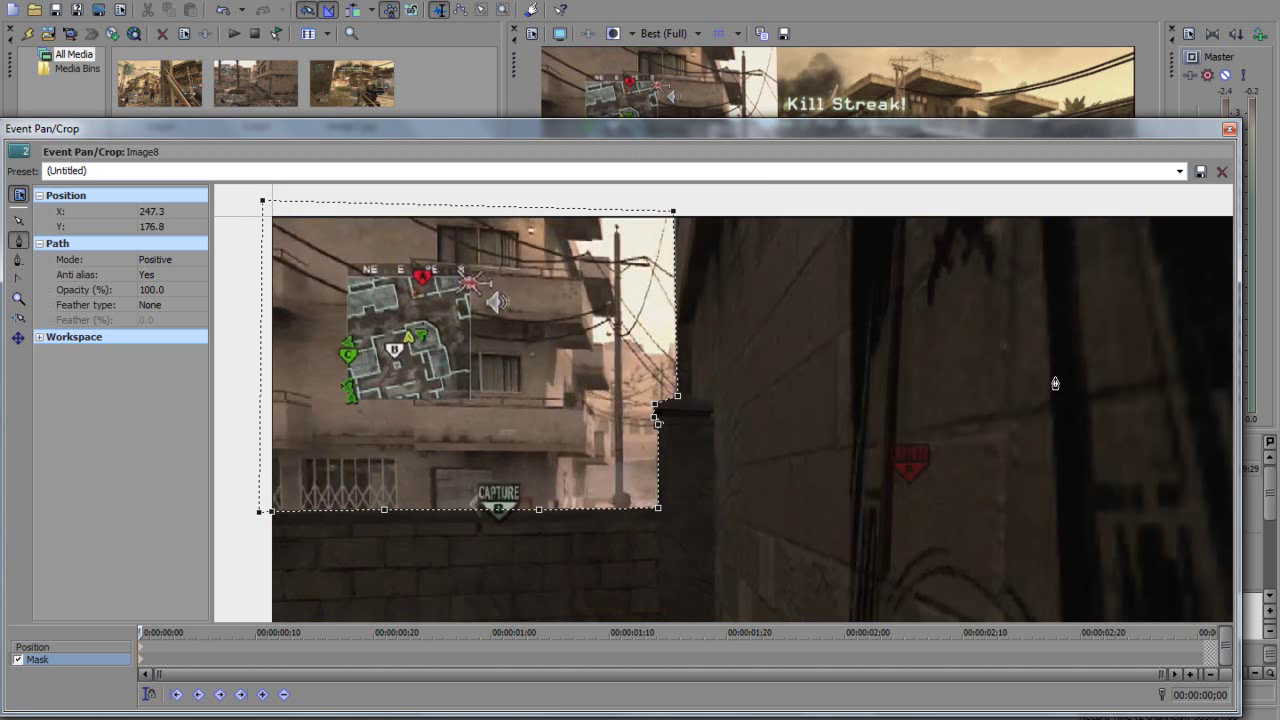
# Uncover the video preview to check the masked still, and set the mask path's mode to Negative.
pyautogui.scroll(-4, 1055, 383)
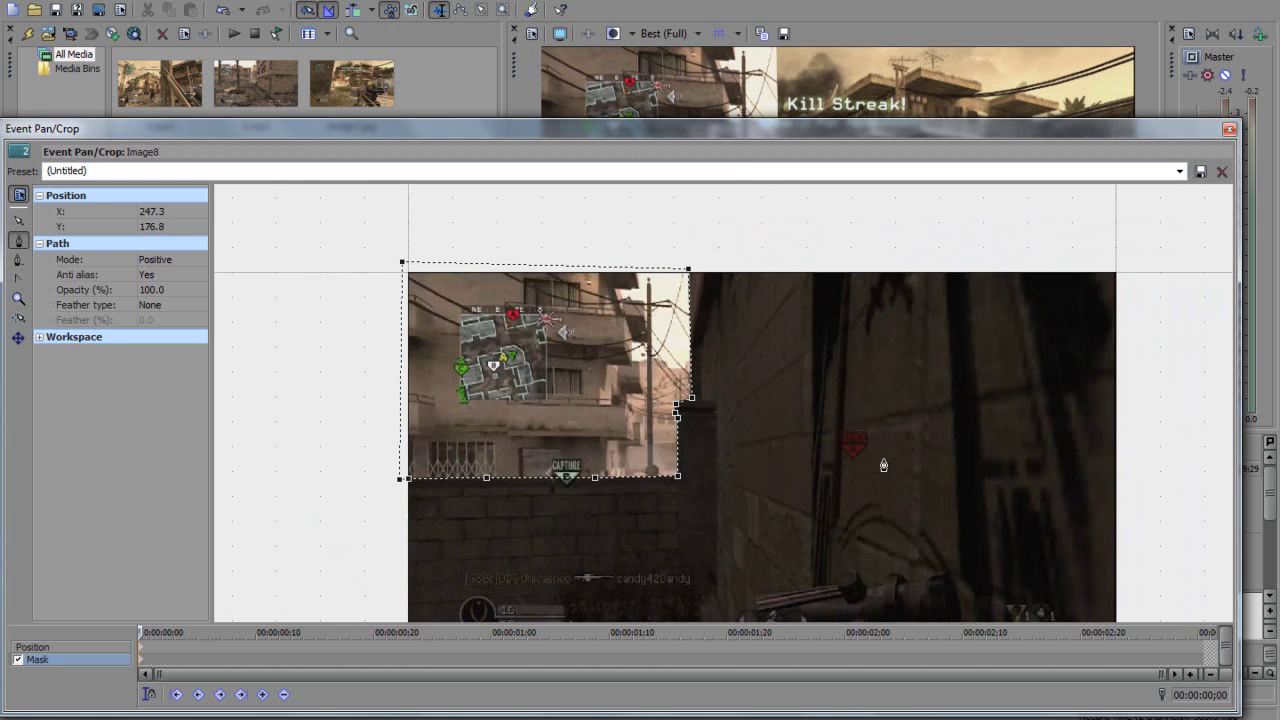
pyautogui.moveTo(732, 129); pyautogui.dragTo(770, 683)
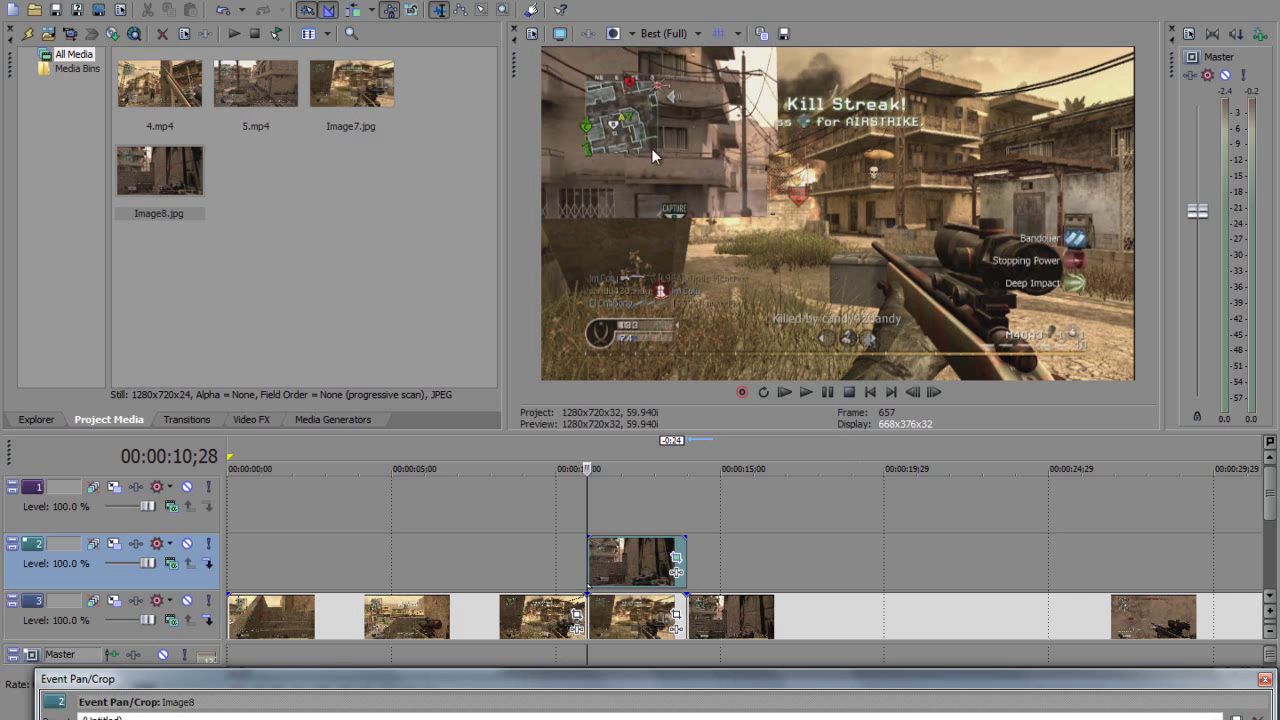
pyautogui.moveTo(670, 683); pyautogui.dragTo(764, 186)
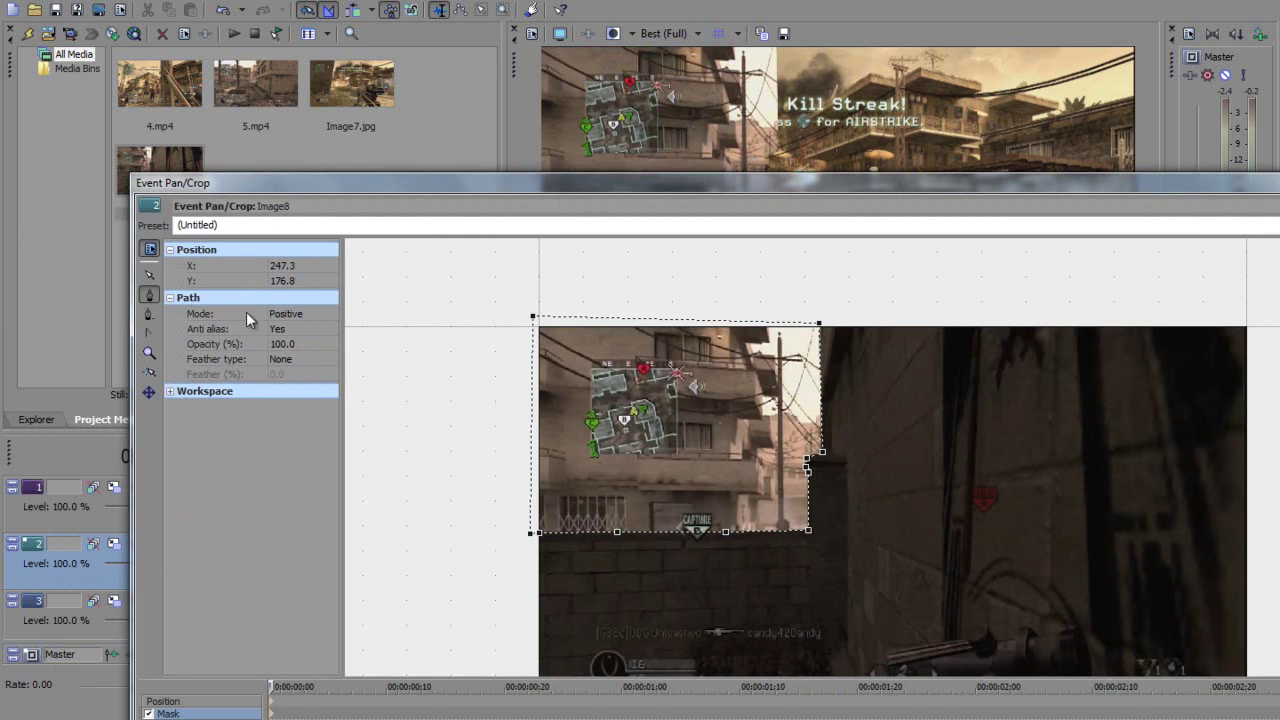
pyautogui.click(289, 314)
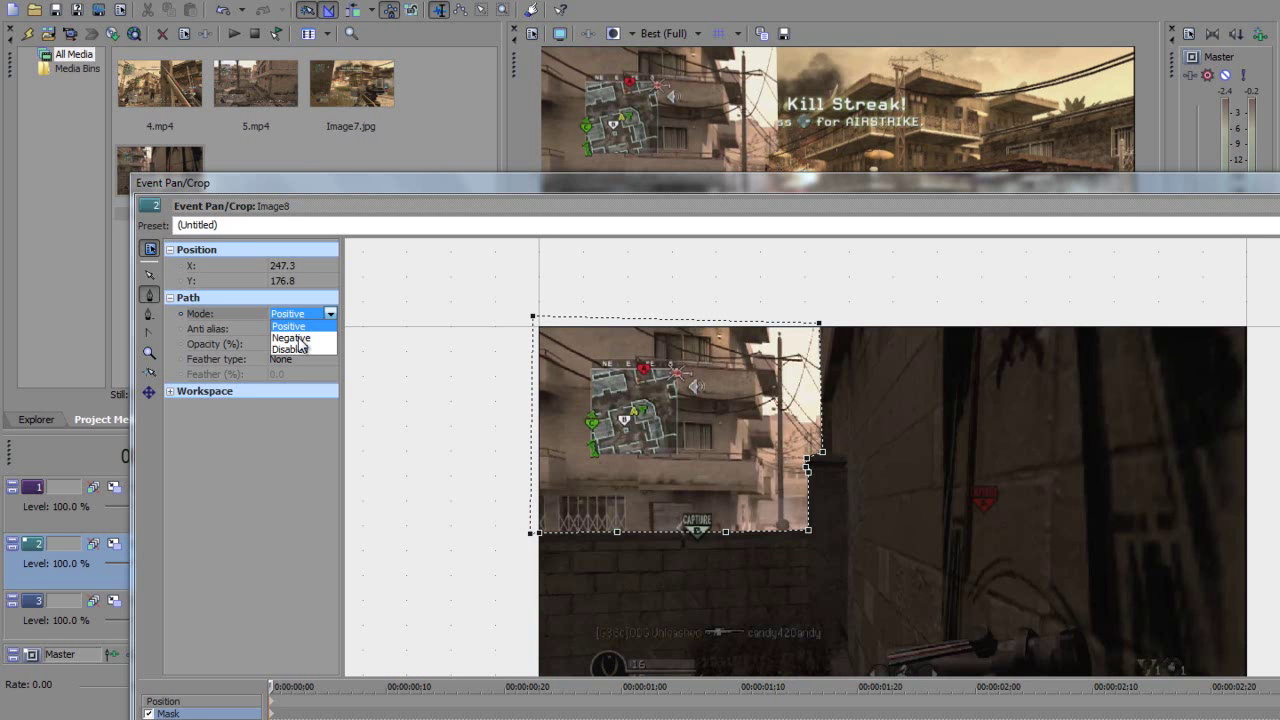
pyautogui.moveTo(520, 191); pyautogui.dragTo(532, 267)
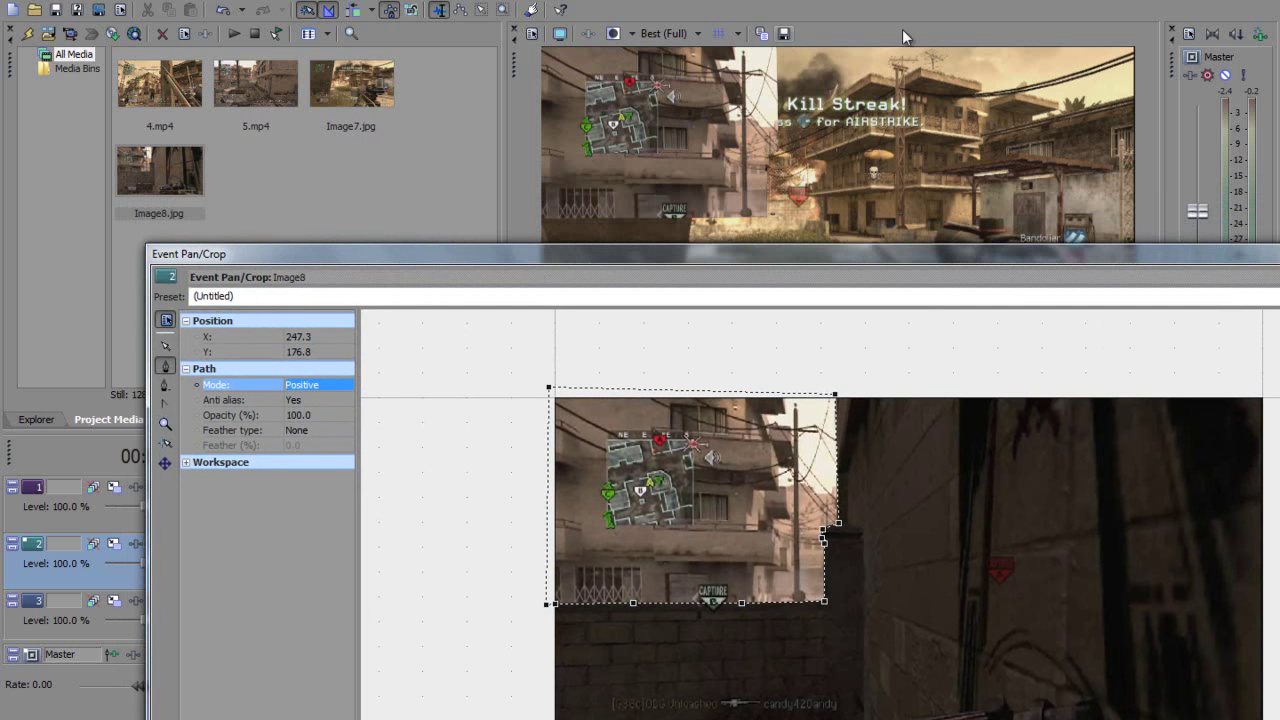
pyautogui.click(318, 390)
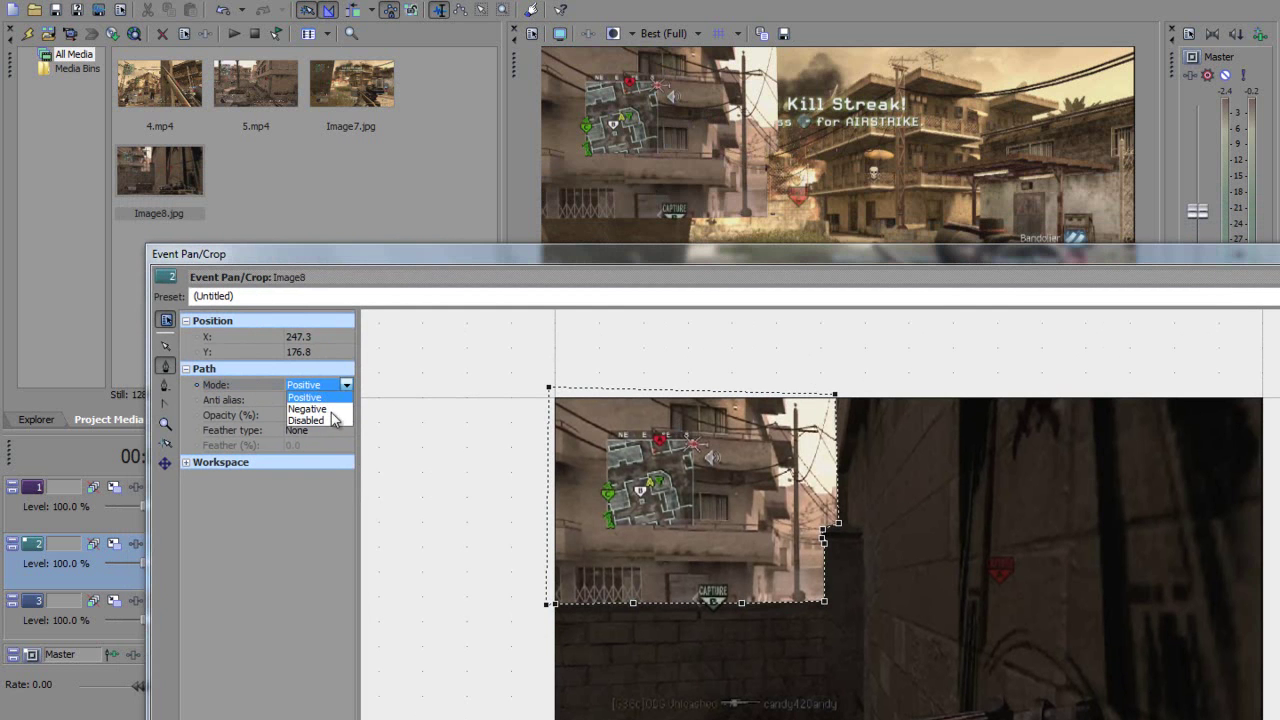
pyautogui.click(310, 409)
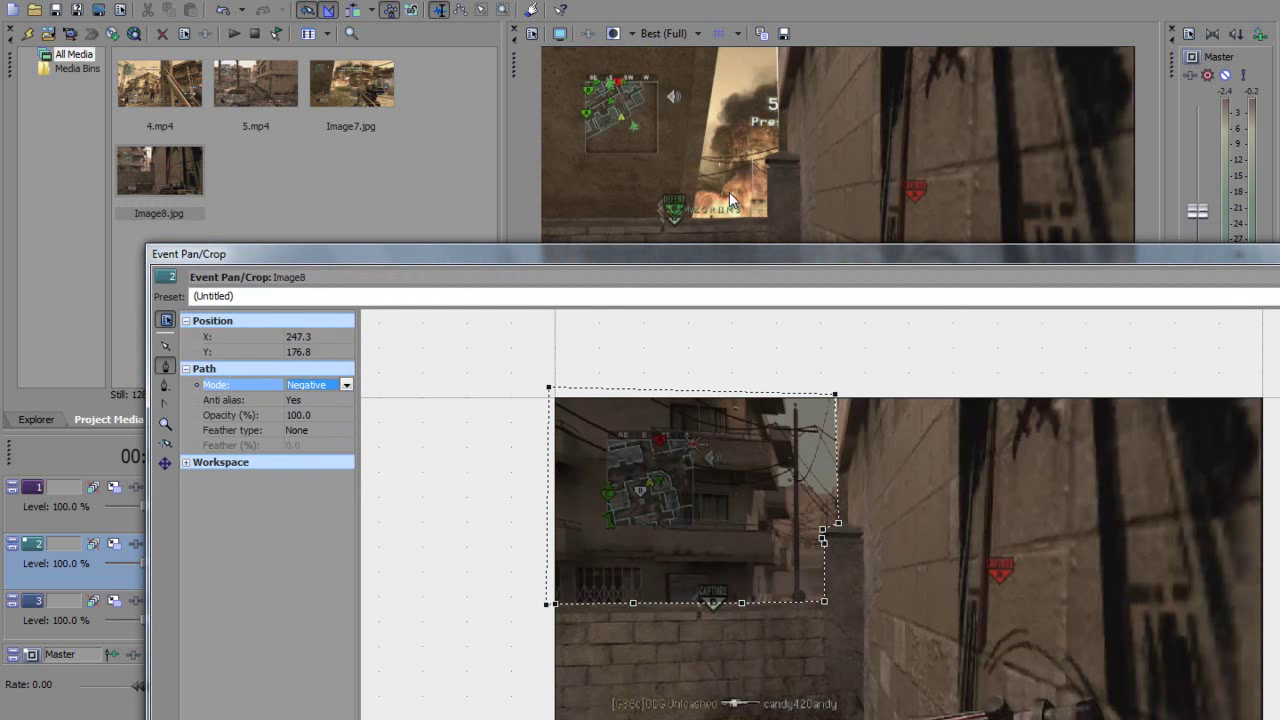
# Keyframe the track 2 still's pan position from Y Center -367.0, restore its default framing at 00:00:01;10, and close Event Pan/Crop.
pyautogui.moveTo(846, 257); pyautogui.dragTo(700, 76)
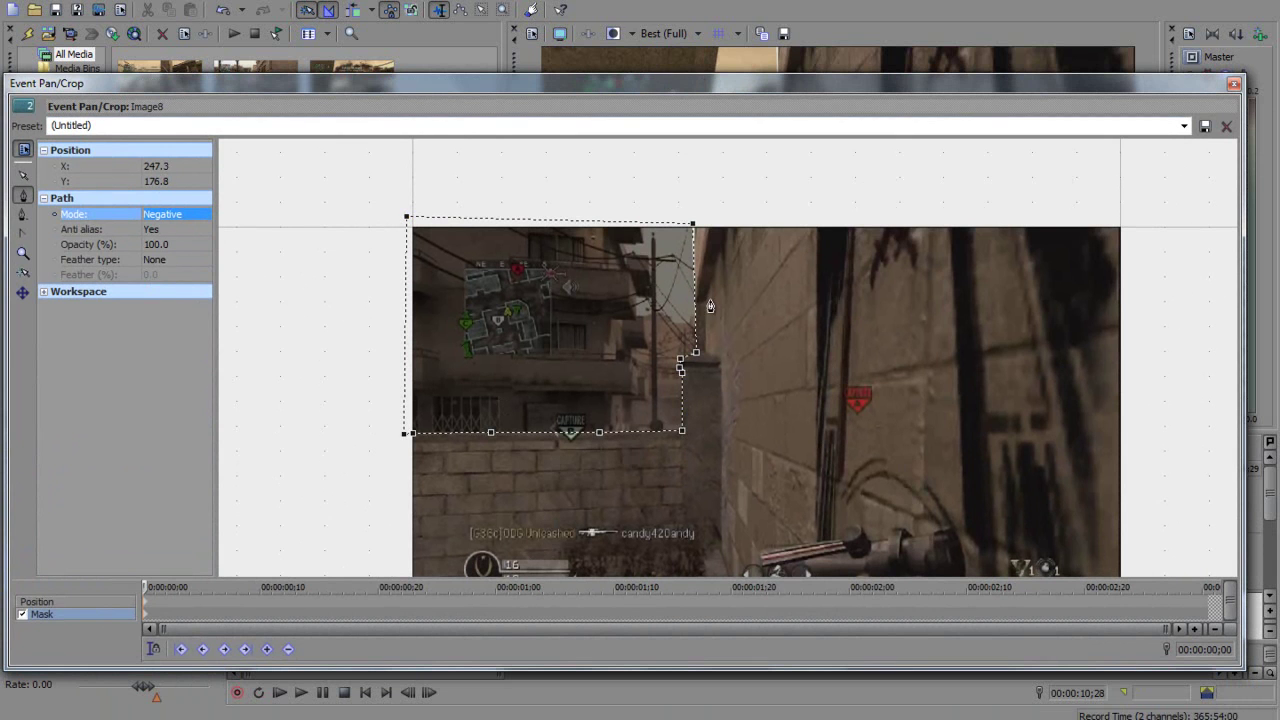
pyautogui.click(35, 603)
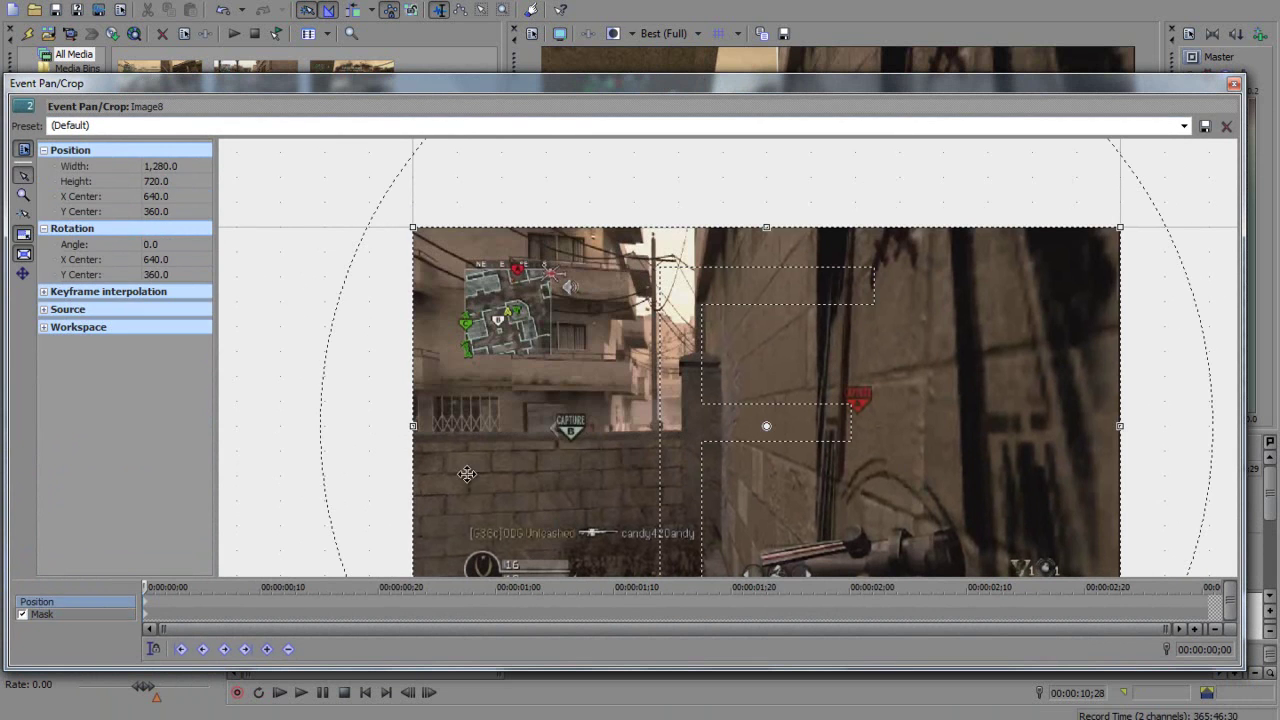
pyautogui.moveTo(716, 86); pyautogui.dragTo(728, 145)
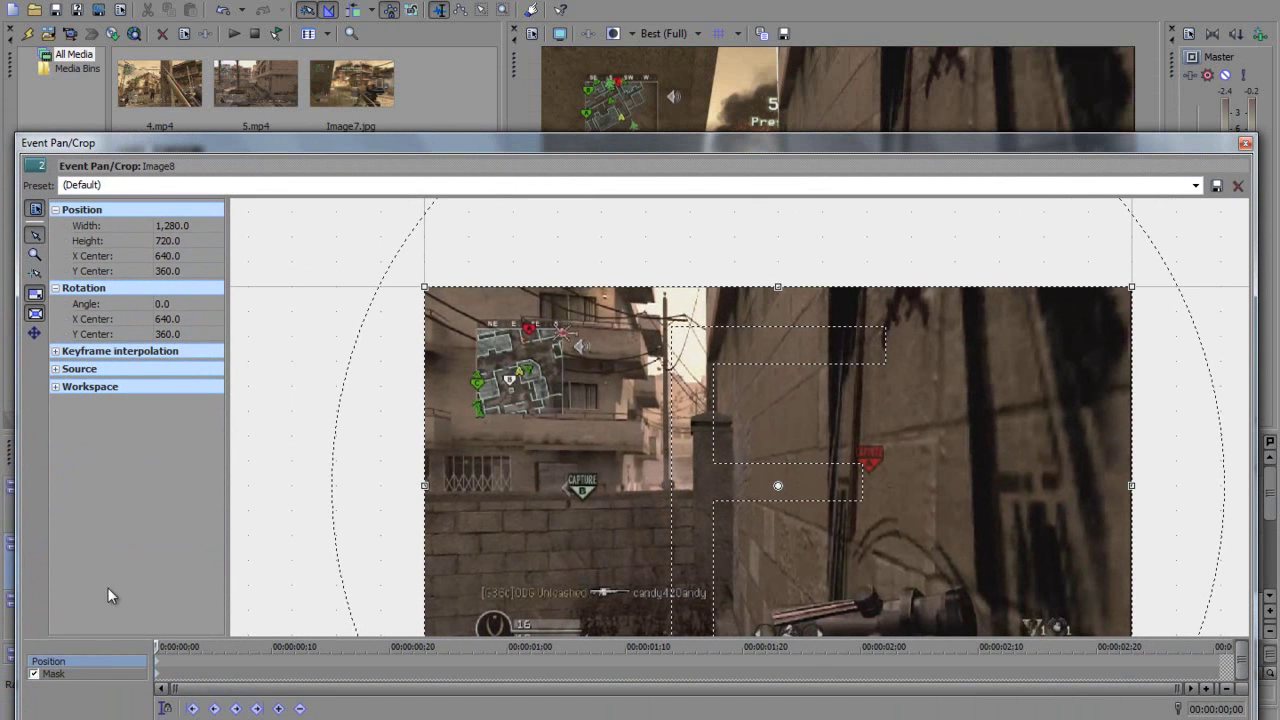
pyautogui.moveTo(538, 147); pyautogui.dragTo(514, 412)
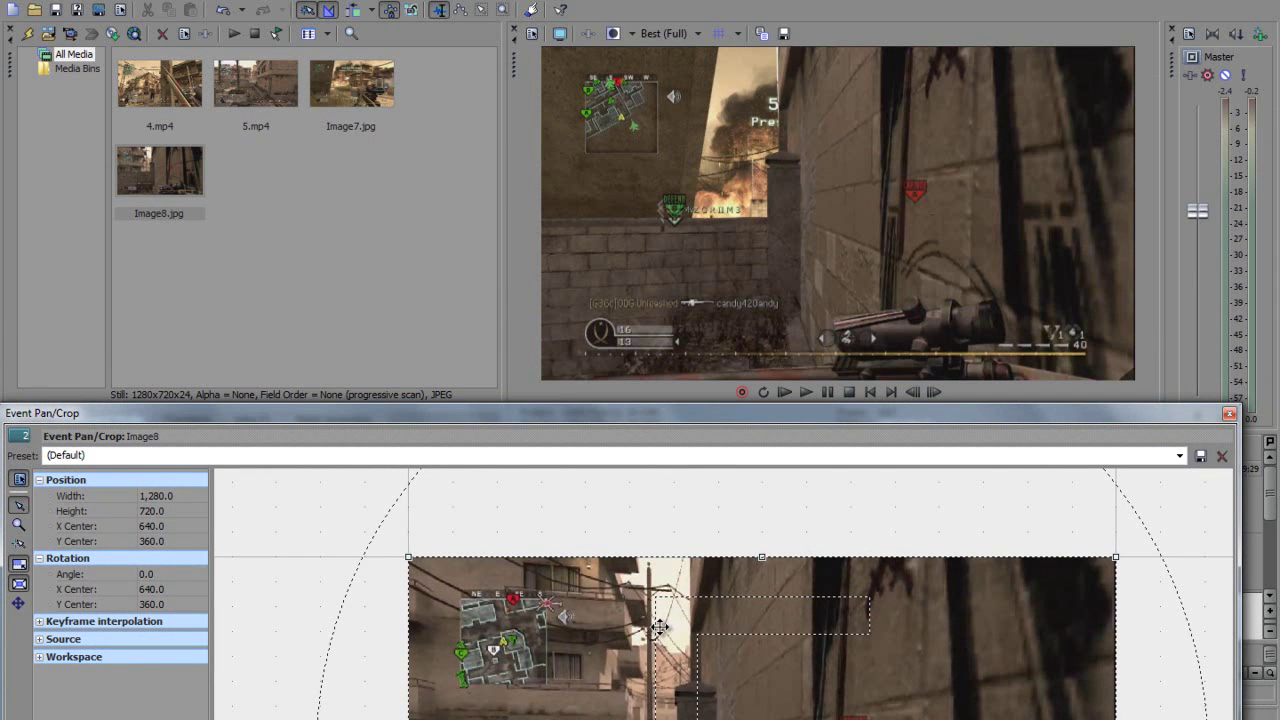
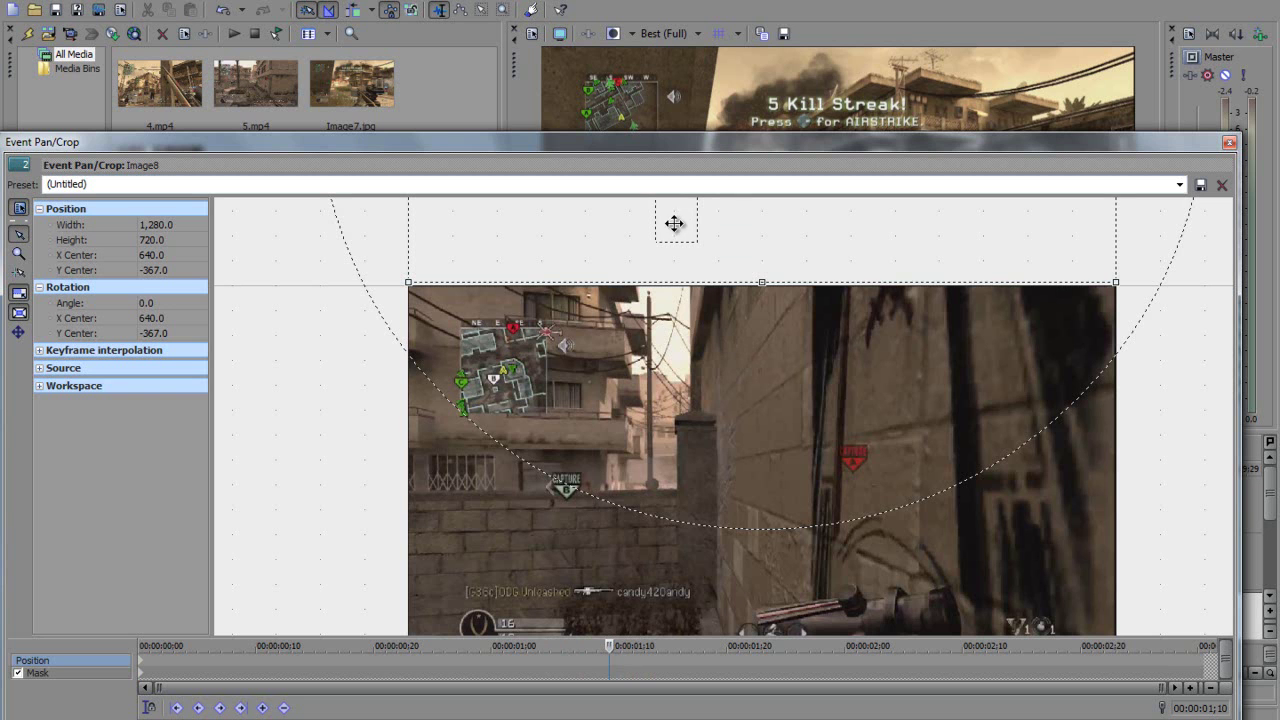
pyautogui.rightClick(674, 225)
pyautogui.click(731, 243)
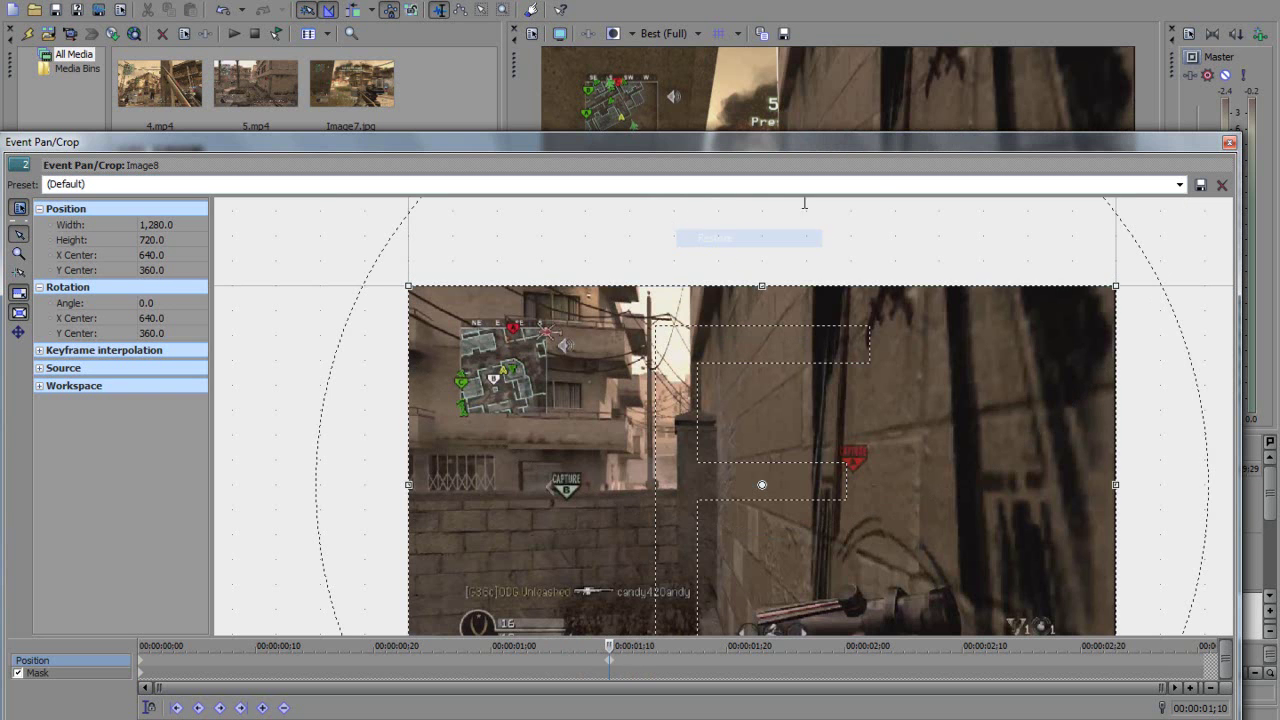
pyautogui.moveTo(973, 146); pyautogui.dragTo(911, 318)
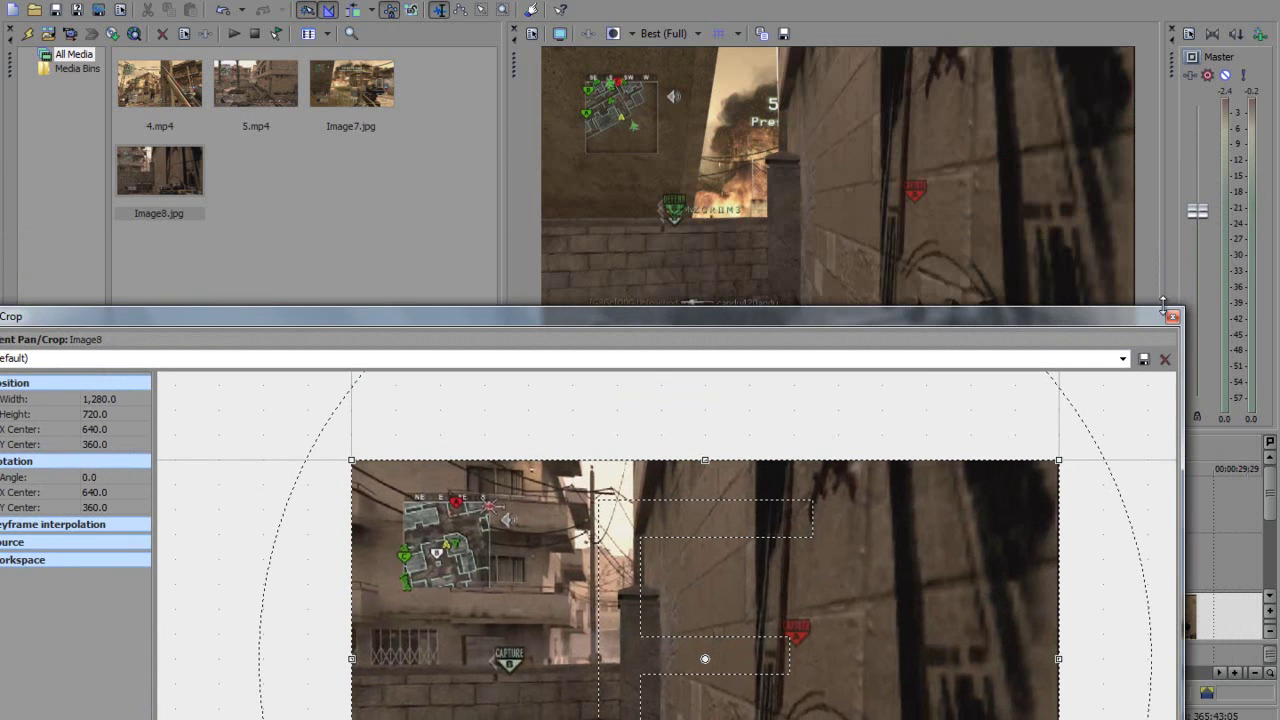
pyautogui.click(1172, 318)
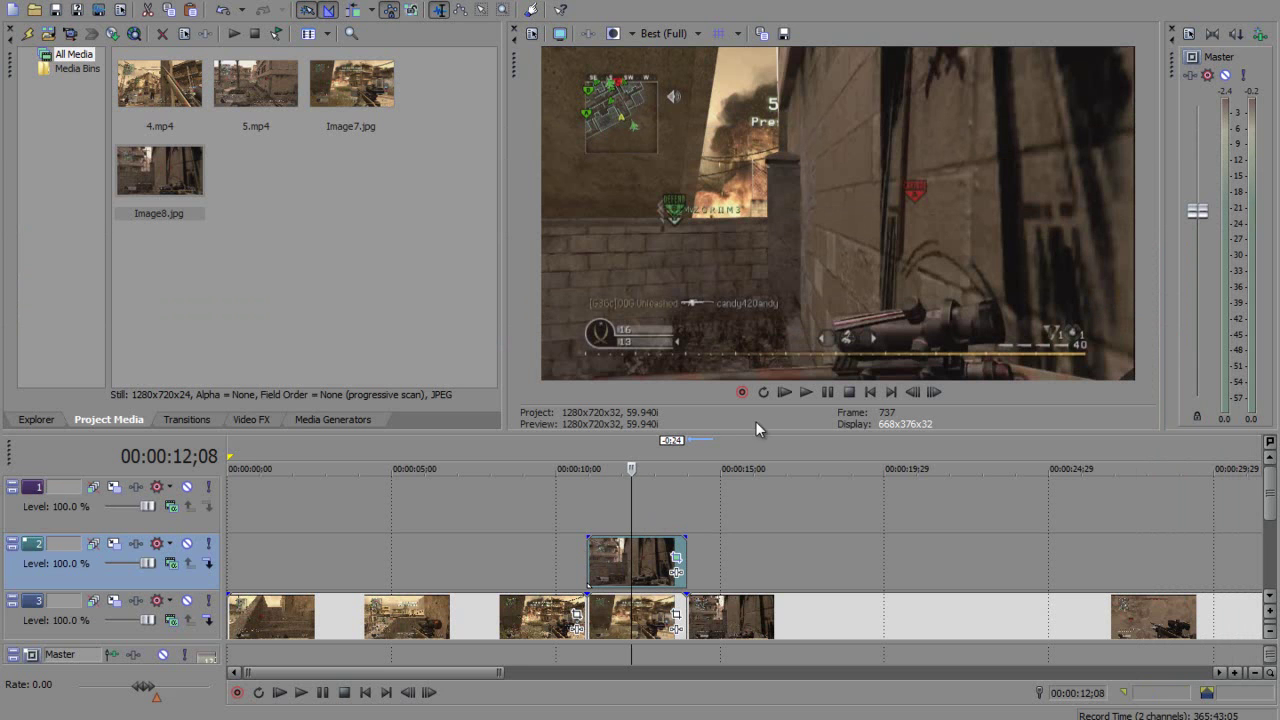
# Play the masked still's slide-in from the beginning of the track 2 still.
pyautogui.click(589, 556)
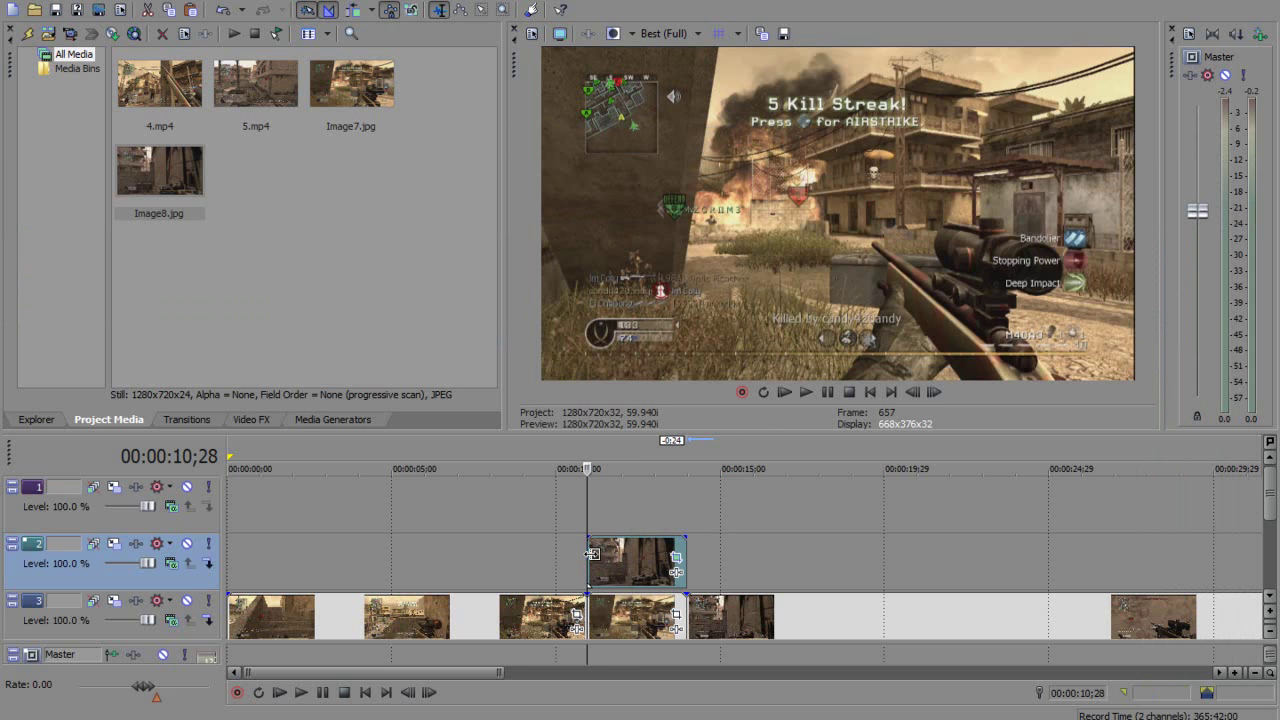
pyautogui.press('space')
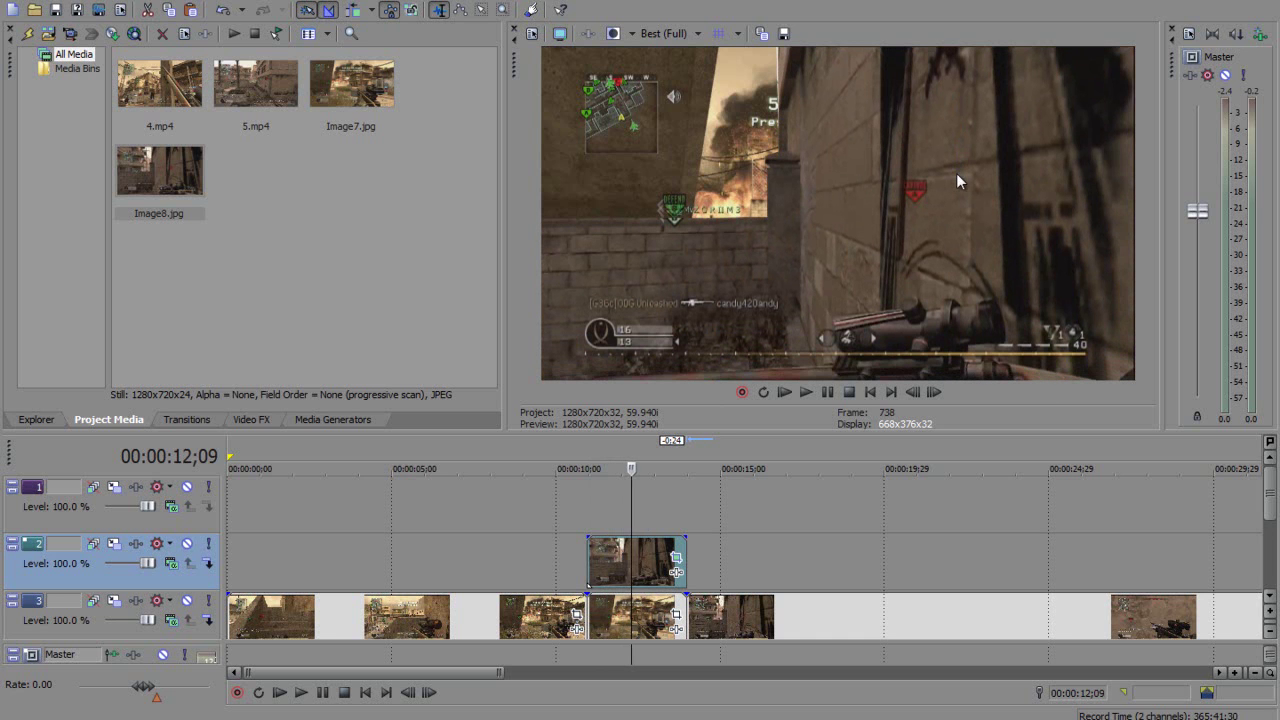
pyautogui.press('Left')
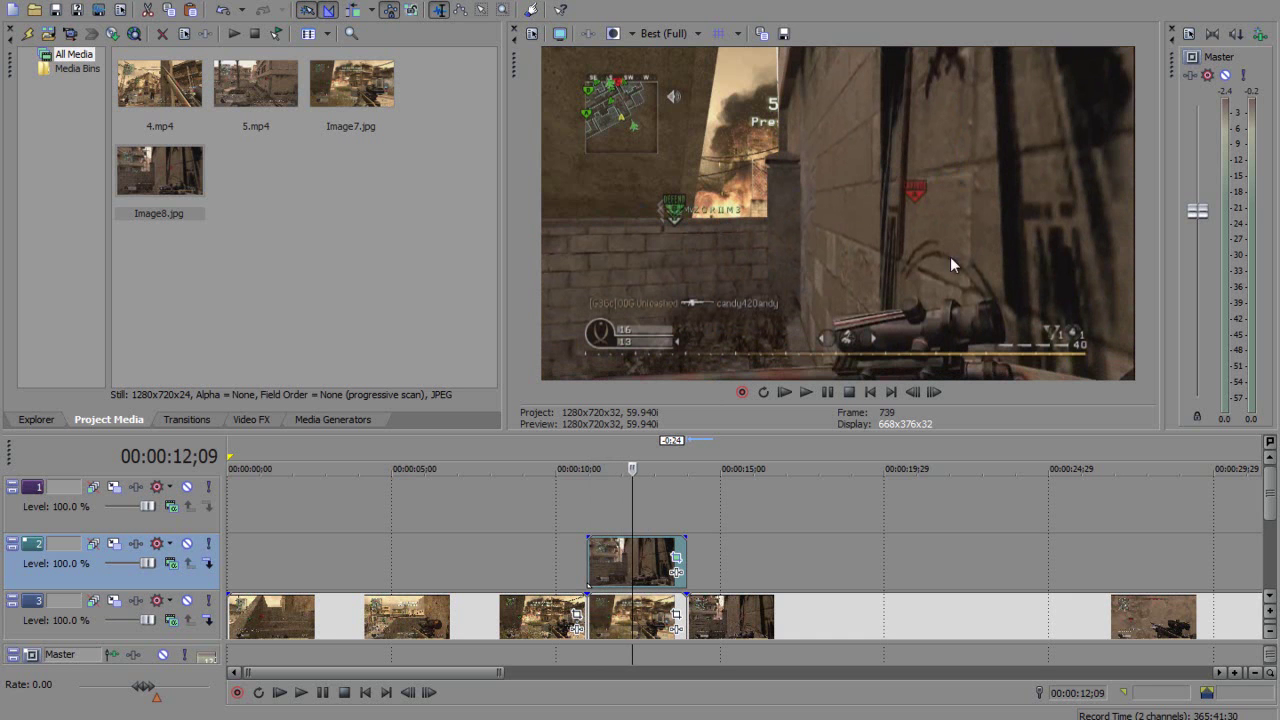
# Copy the masked still from track 2 and paste it onto track 1.
pyautogui.rightClick(638, 554)
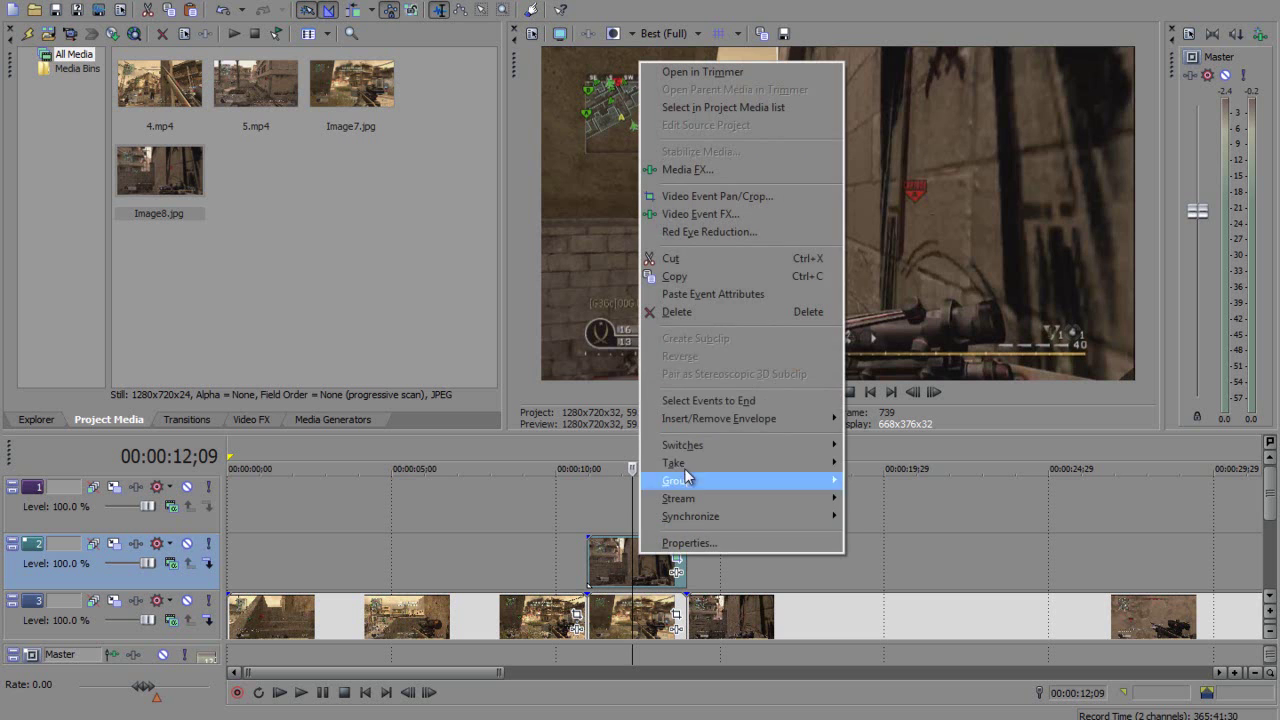
pyautogui.click(696, 277)
pyautogui.rightClick(662, 503)
pyautogui.click(700, 515)
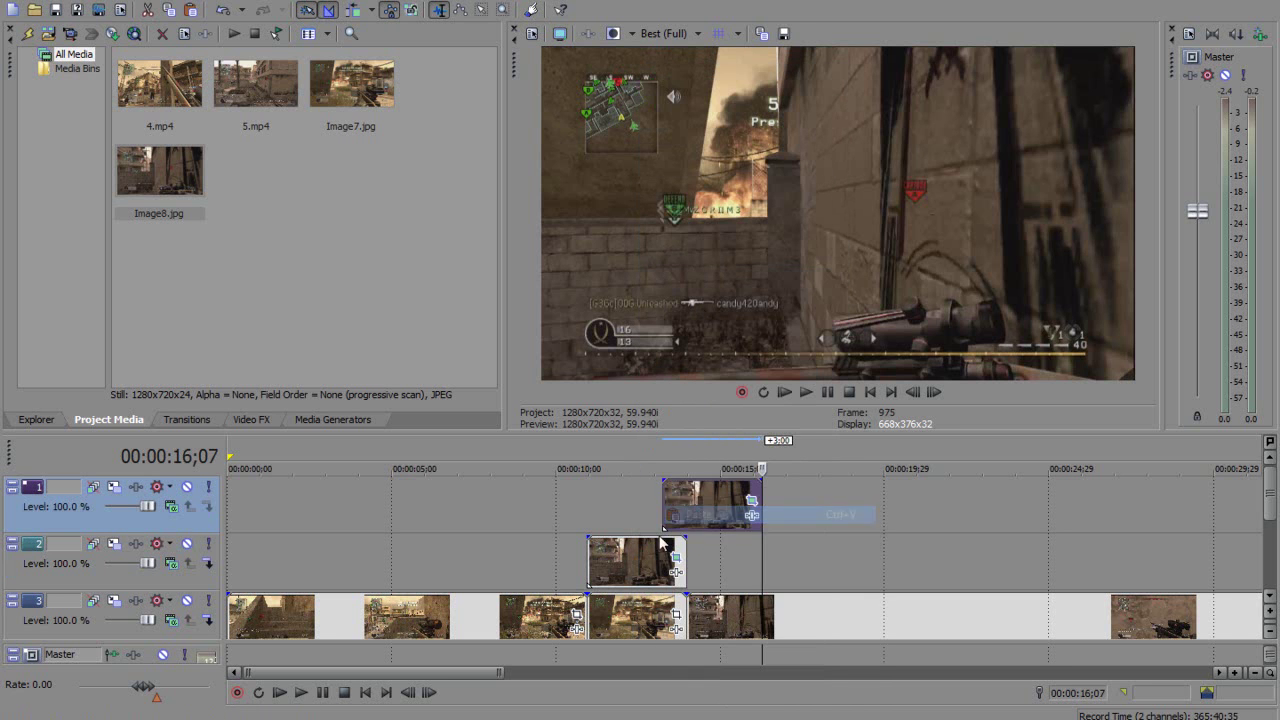
# Move the pasted still on track 1 so that it starts at 00:00:12;11, just after the first still's slide-in.
pyautogui.moveTo(708, 511); pyautogui.dragTo(675, 512)
pyautogui.click(640, 515)
pyautogui.click(631, 513)
pyautogui.press('Right')
pyautogui.press('Right')
pyautogui.press('Right')
pyautogui.press('Right')
pyautogui.press('Right')
pyautogui.click(632, 513)
pyautogui.moveTo(664, 505)
pyautogui.mouseDown()
pyautogui.moveTo(688, 503)
pyautogui.moveTo(669, 503)
pyautogui.mouseUp()
pyautogui.press('Right')
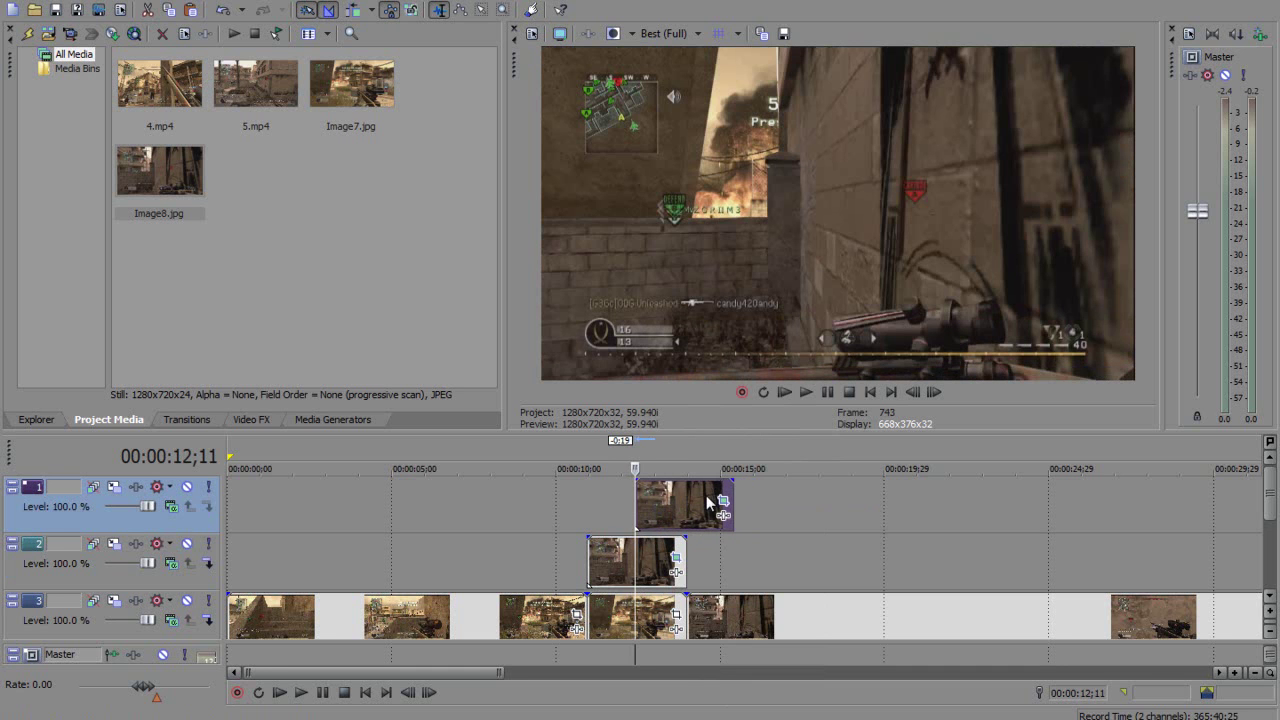
# Open Event Pan/Crop for the track 1 copy and set its mask path's mode to Positive.
pyautogui.click(722, 501)
pyautogui.moveTo(223, 324); pyautogui.dragTo(361, 145)
pyautogui.click(117, 679)
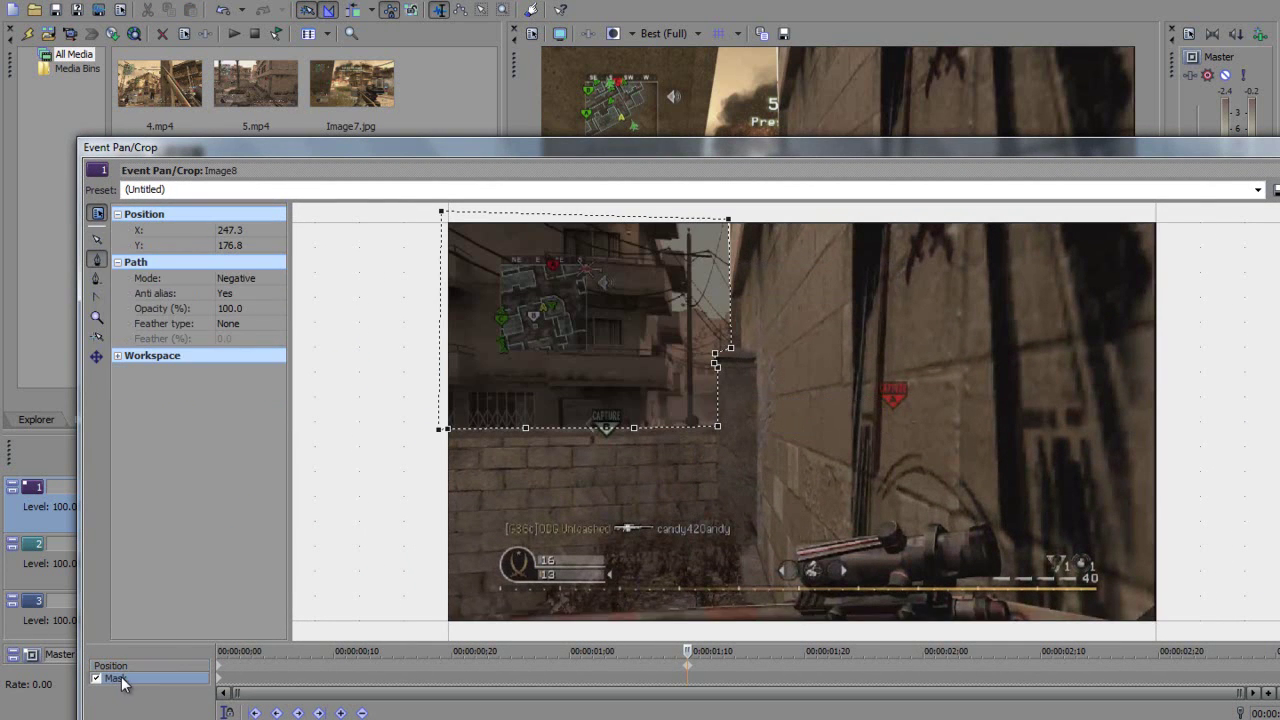
pyautogui.click(242, 279)
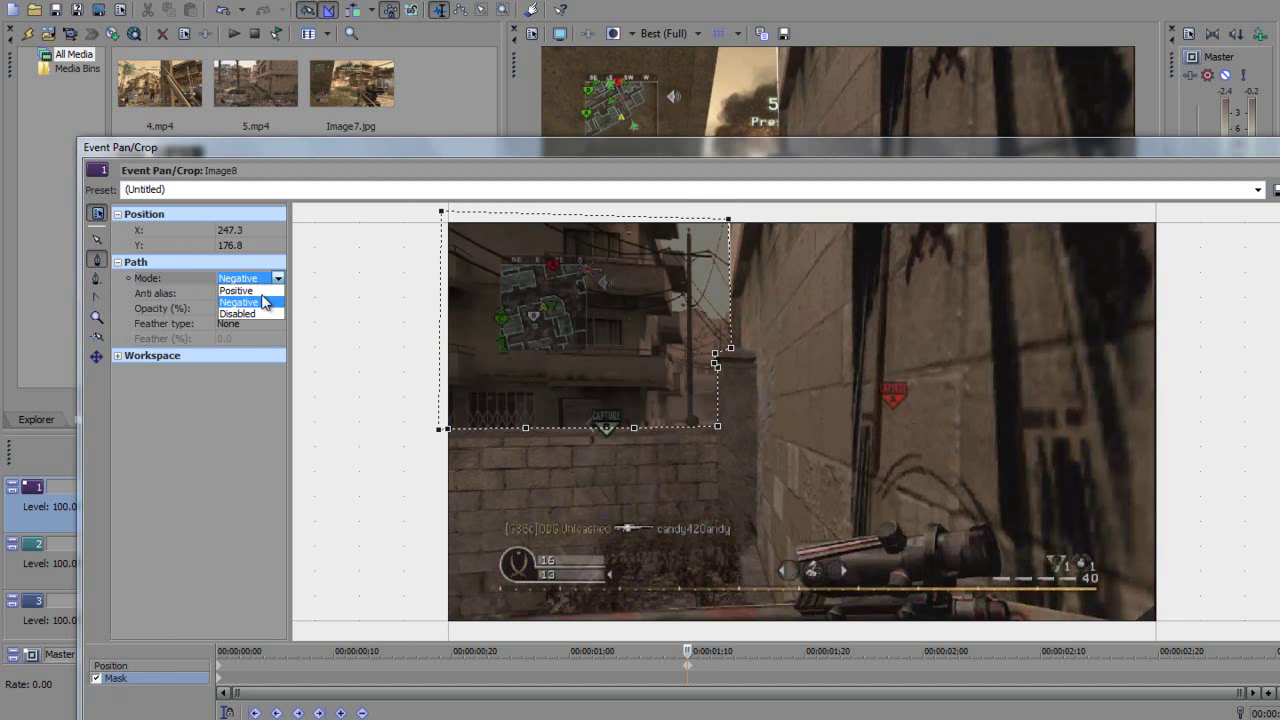
pyautogui.click(240, 290)
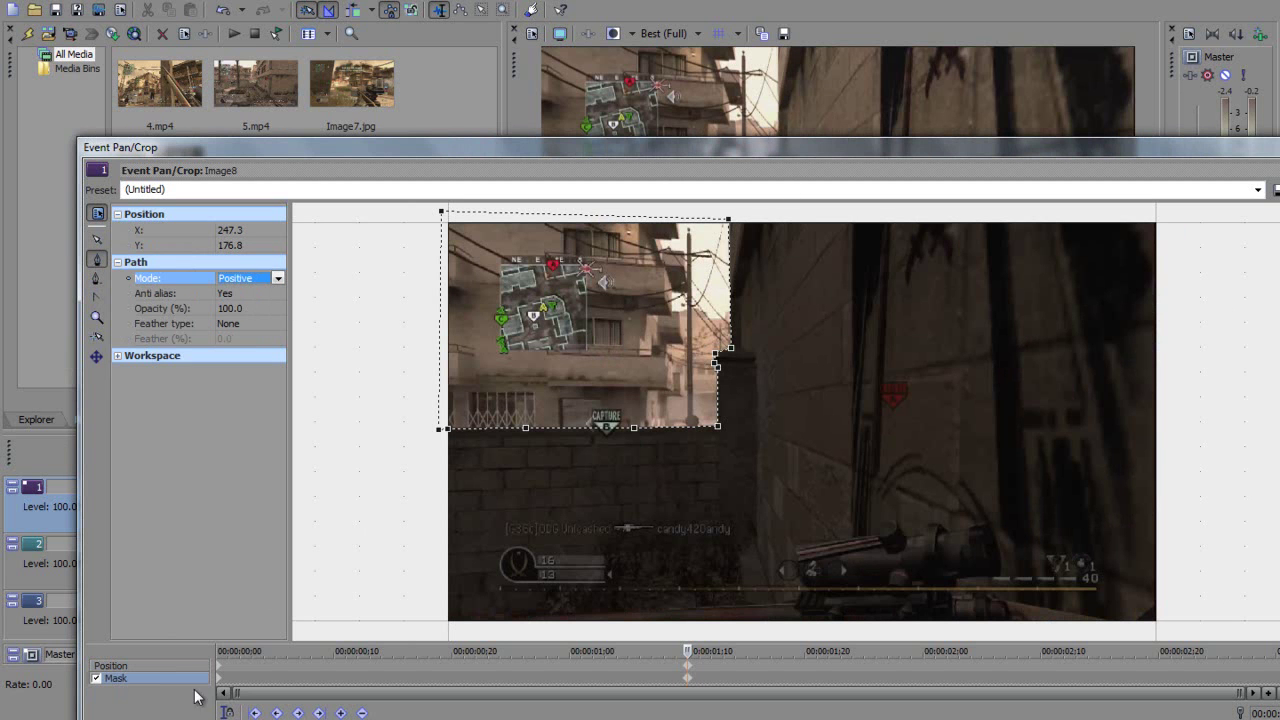
# Delete the track 1 copy's position keyframe at 00:00:00;00.
pyautogui.click(118, 666)
pyautogui.rightClick(219, 667)
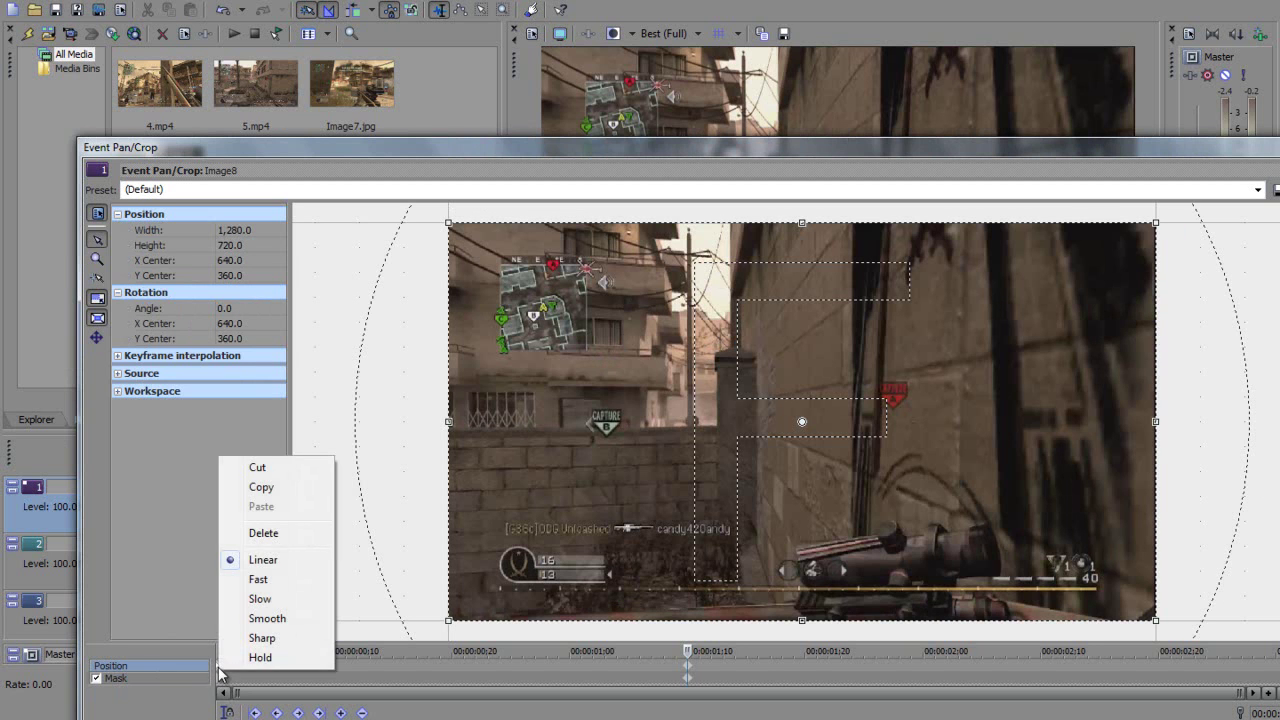
pyautogui.click(263, 533)
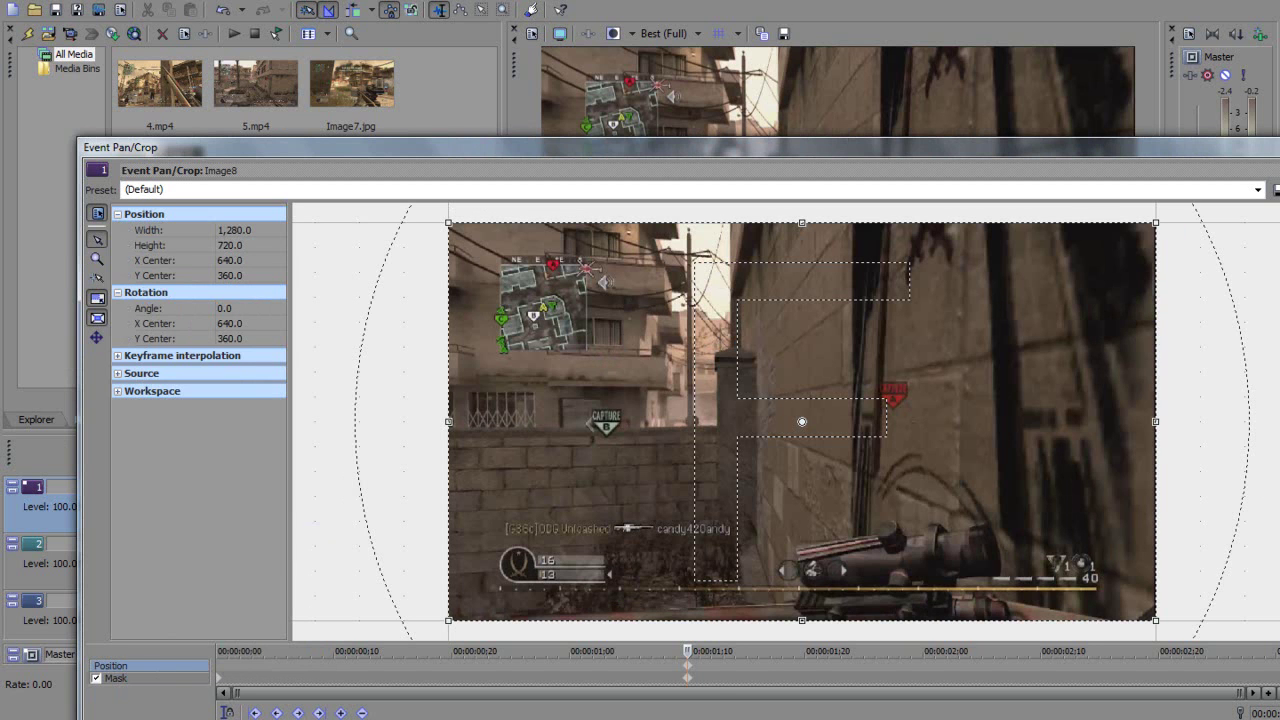
pyautogui.rightClick(690, 670)
pyautogui.click(689, 676)
pyautogui.rightClick(687, 667)
pyautogui.click(656, 667)
pyautogui.rightClick(687, 668)
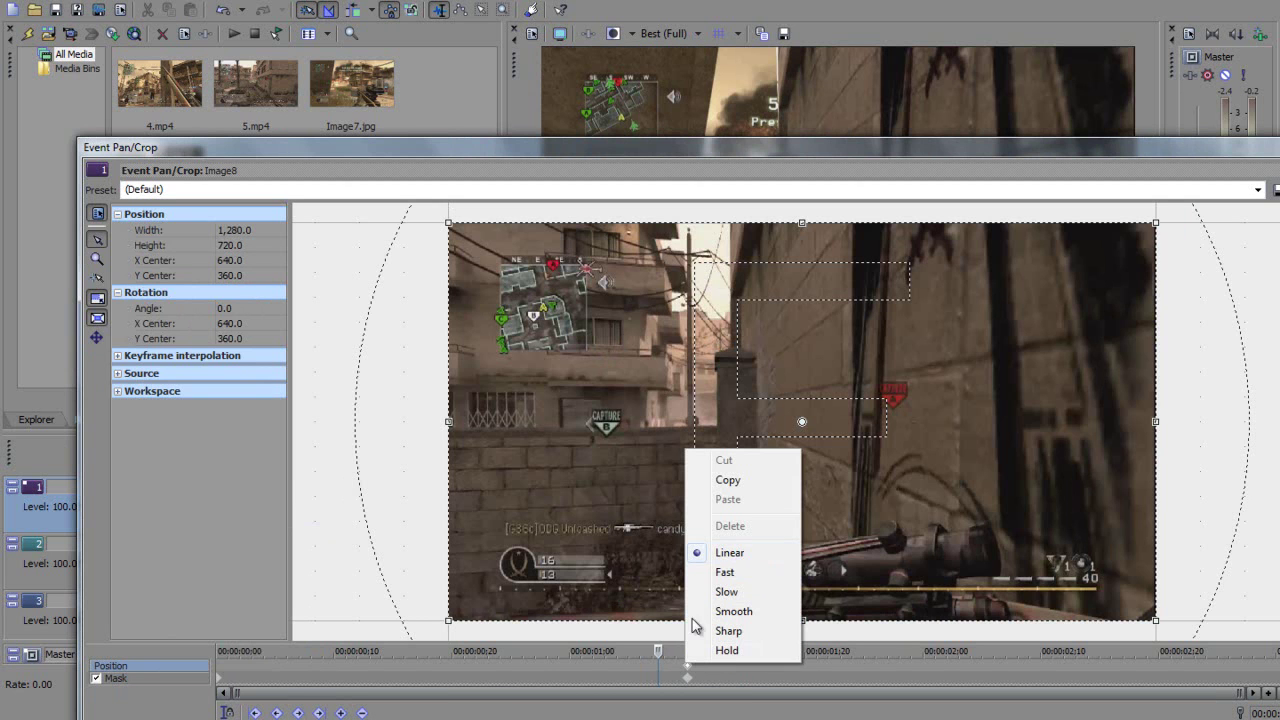
pyautogui.click(687, 673)
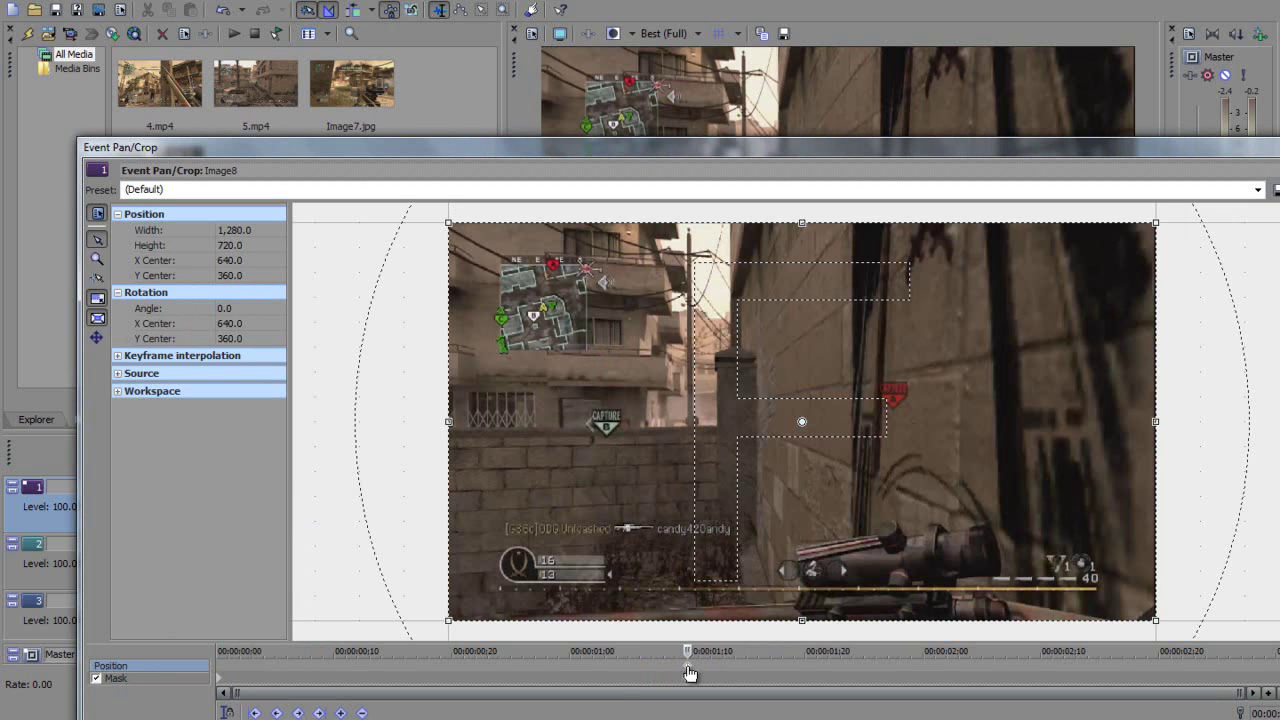
# At the start of the copy, move the pan frame down to about X Center 699.4, Y Center 621.9.
pyautogui.click(219, 668)
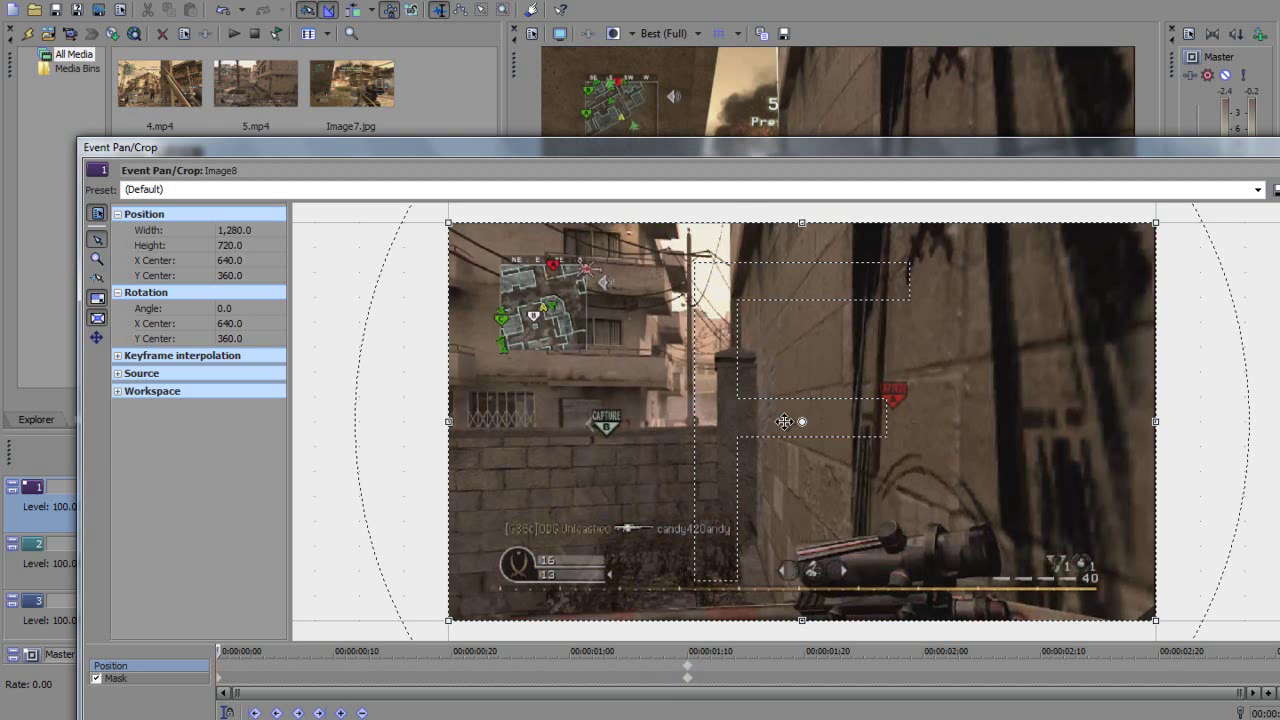
pyautogui.moveTo(778, 295); pyautogui.dragTo(811, 478)
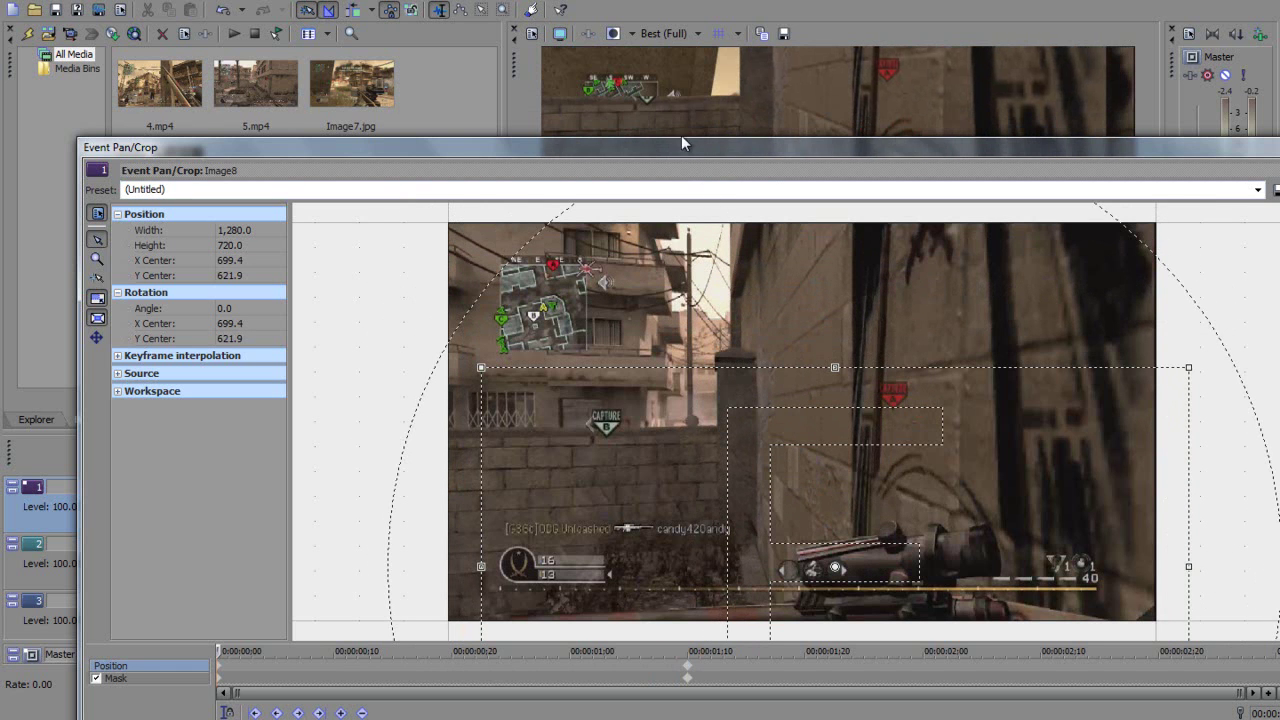
pyautogui.moveTo(680, 146); pyautogui.dragTo(686, 82)
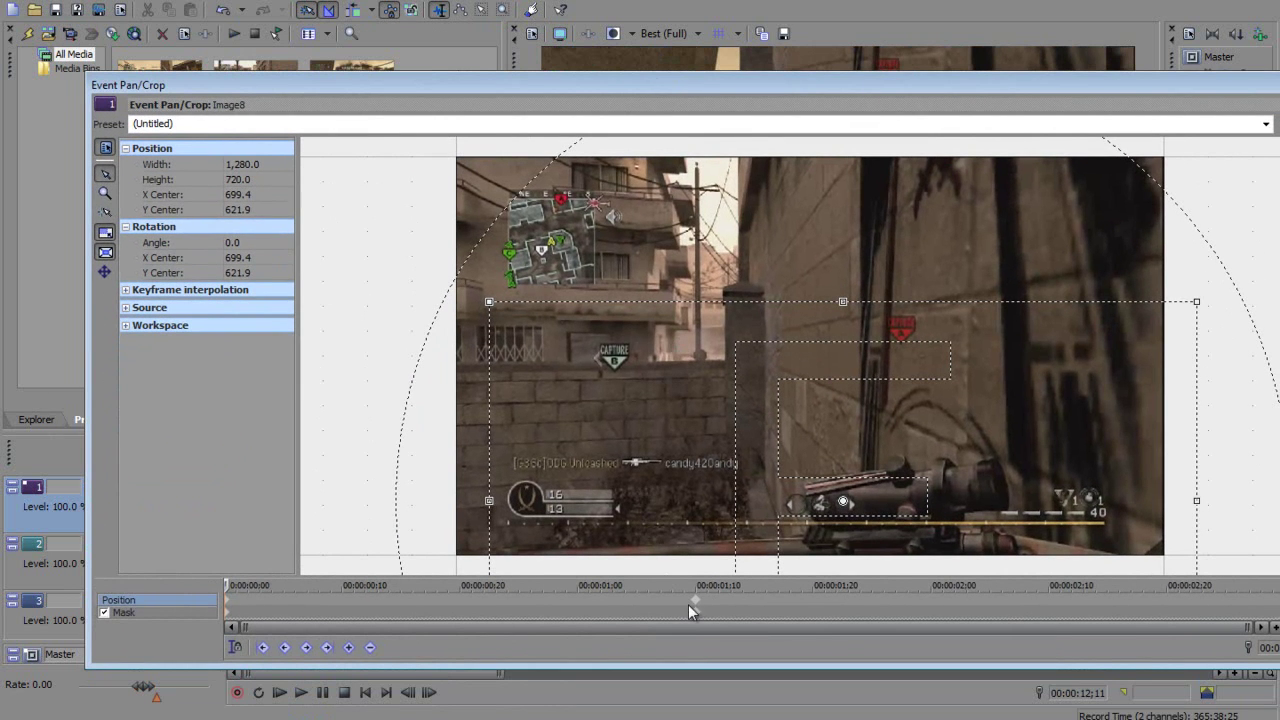
# Delete the copy's mask keyframe near 00:00:01;10 and set the mask path's mode to Positive at the start.
pyautogui.click(693, 611)
pyautogui.rightClick(694, 611)
pyautogui.click(745, 480)
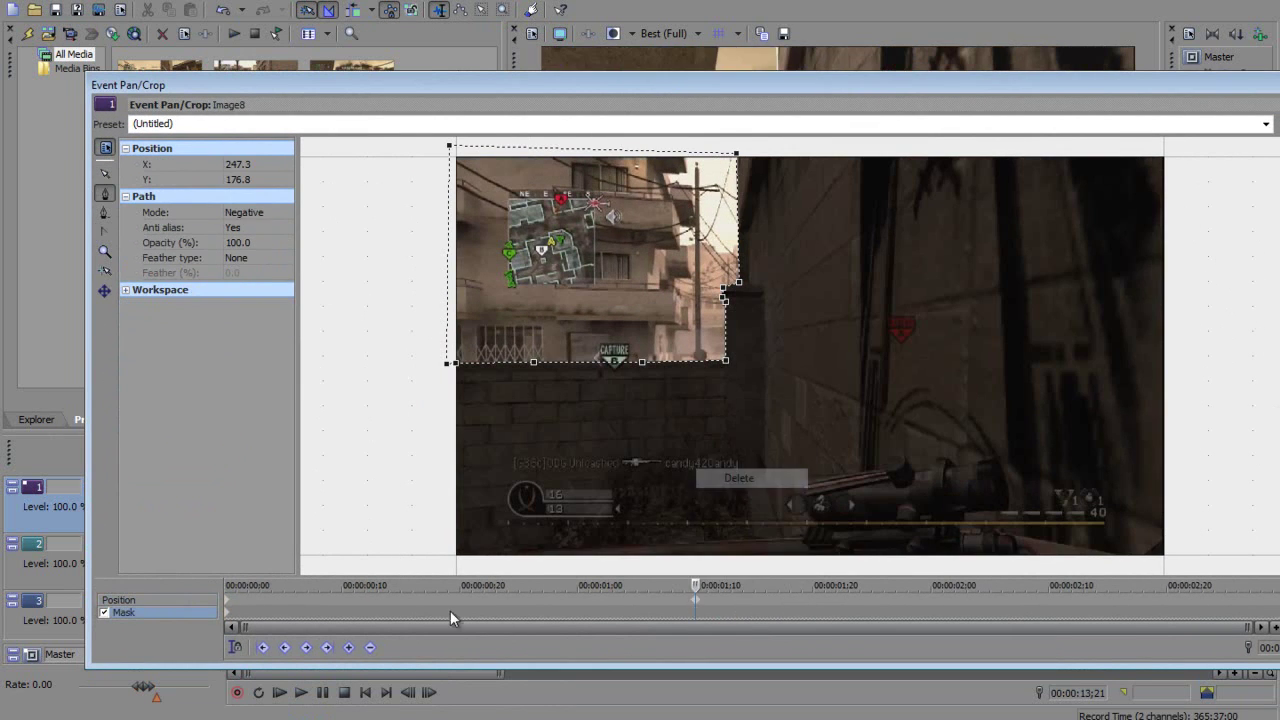
pyautogui.click(223, 592)
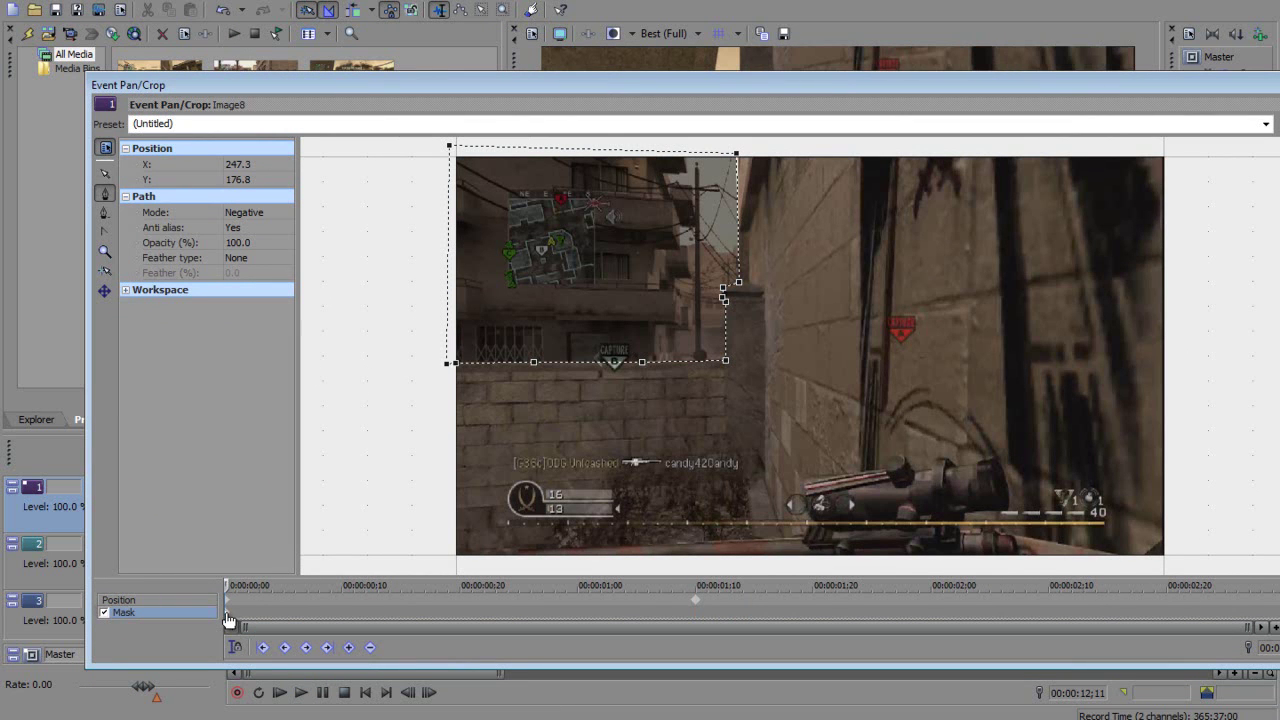
pyautogui.click(249, 213)
pyautogui.click(250, 225)
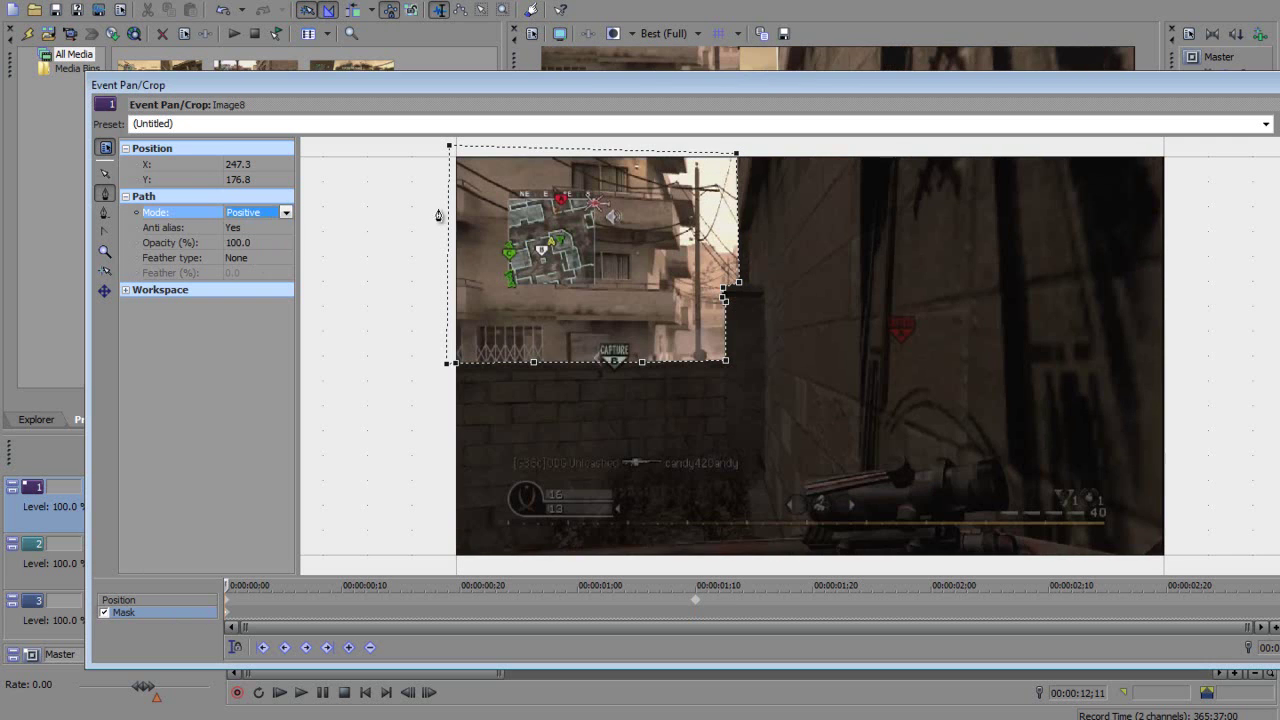
# Move the copy's starting pan frame below the image, to about X Center 643.2, Y Center 1,074.9.
pyautogui.moveTo(602, 88); pyautogui.dragTo(594, 473)
pyautogui.moveTo(298, 463); pyautogui.dragTo(305, 115)
pyautogui.click(116, 633)
pyautogui.moveTo(713, 430); pyautogui.dragTo(686, 672)
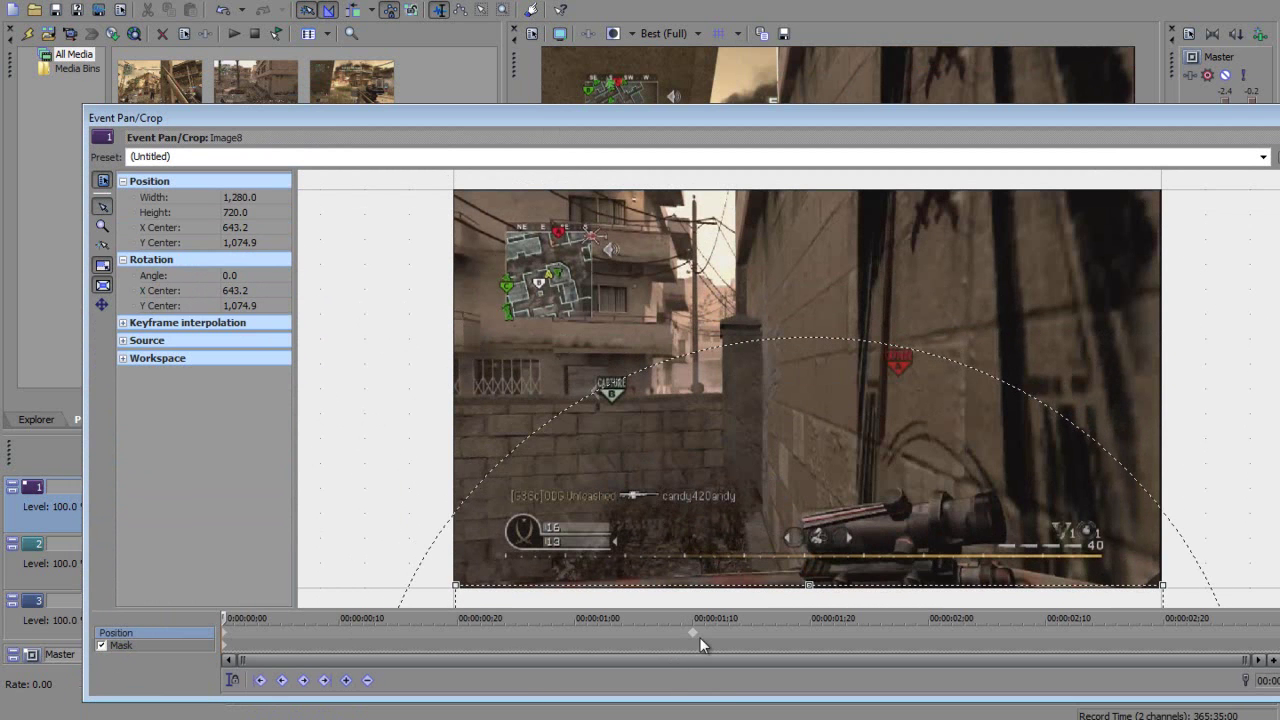
# Check the copy's default position keyframe near 00:00:01;10, close Event Pan/Crop, and trim the copy to end with the track 2 still.
pyautogui.click(697, 640)
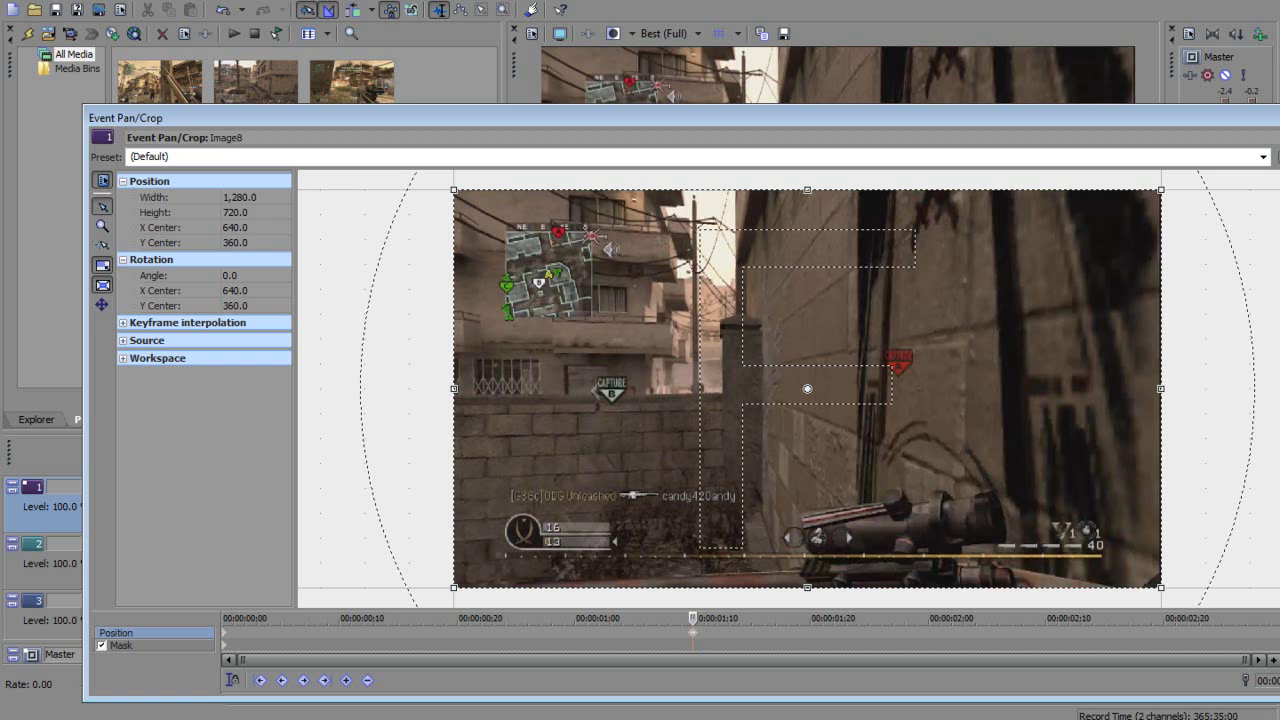
pyautogui.moveTo(1227, 119); pyautogui.dragTo(1040, 149)
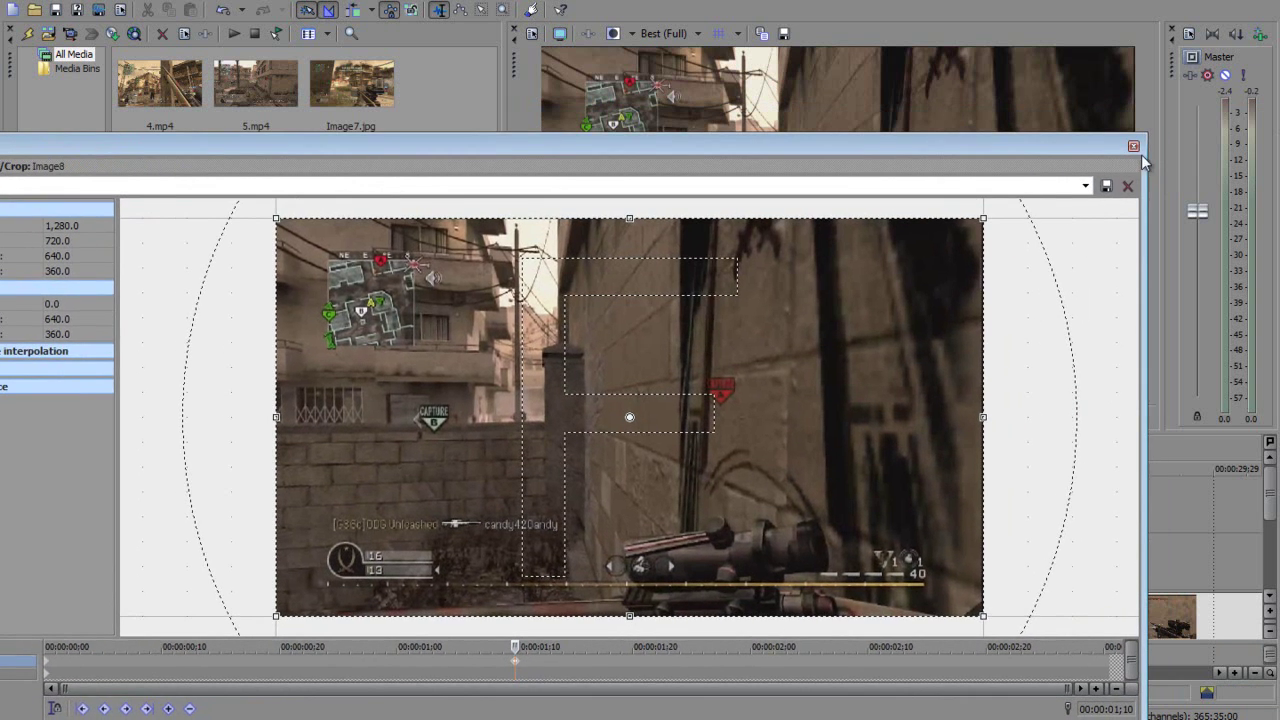
pyautogui.click(1133, 148)
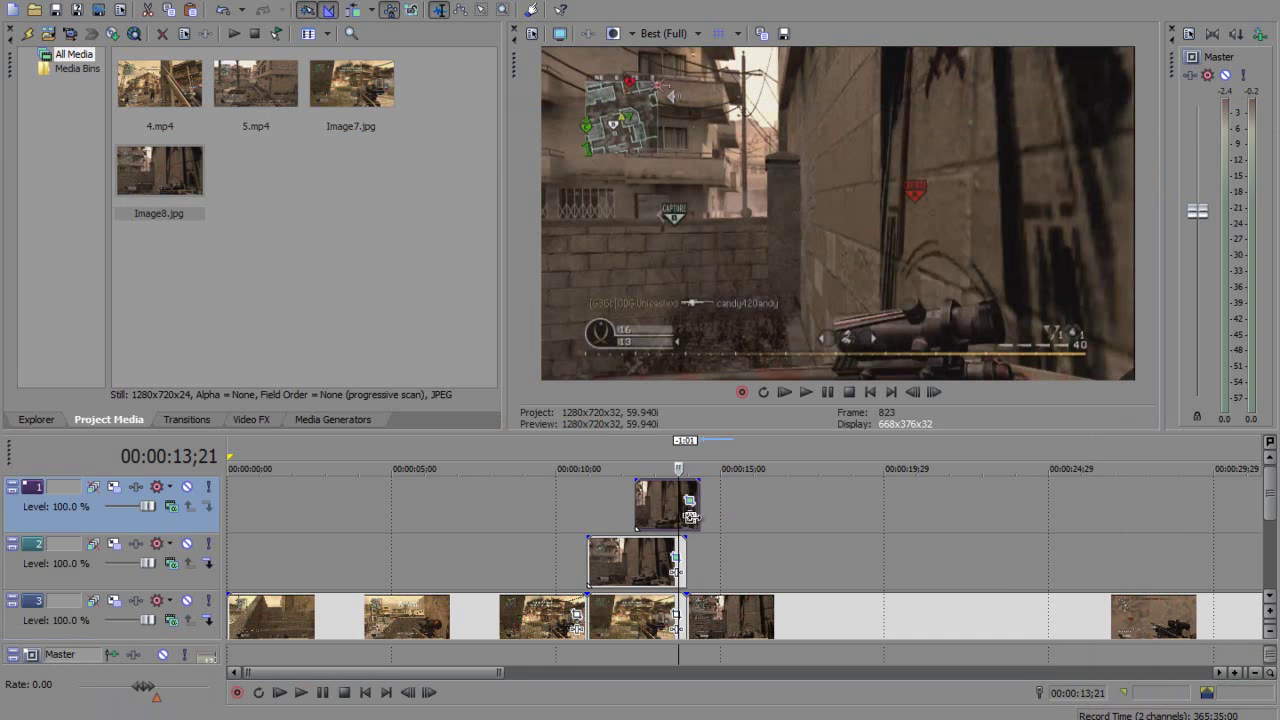
# Play the combined slide-in of both masked stills from the start of the track 2 still.
pyautogui.click(588, 552)
pyautogui.click(588, 552)
pyautogui.press('space')
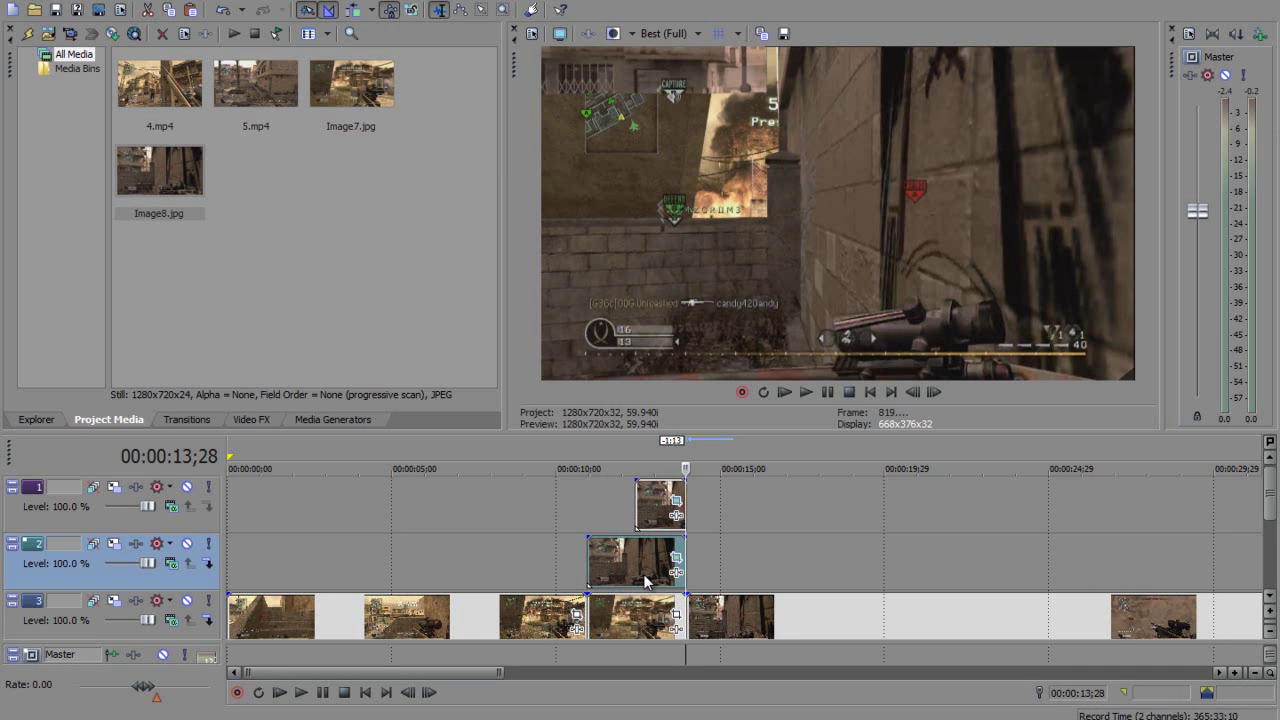
# Examine the track 1 piece's slide-in frame by frame, stepping backward from the end of the stills to about 00:00:13;05.
pyautogui.press('Left')
pyautogui.press('Left')
pyautogui.press('Left')
pyautogui.press('Left')
pyautogui.press('Left')
pyautogui.press('Left')
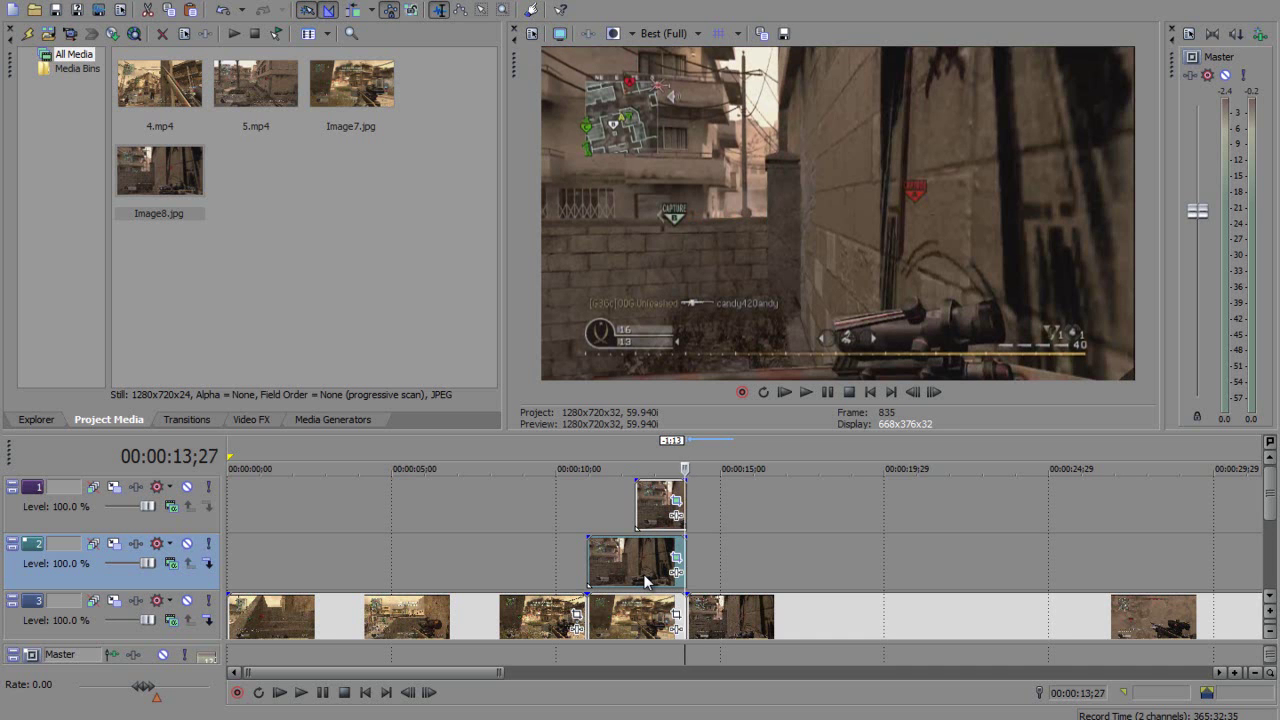
pyautogui.press('Left')
pyautogui.press('Left')
pyautogui.press('Left')
pyautogui.press('Left')
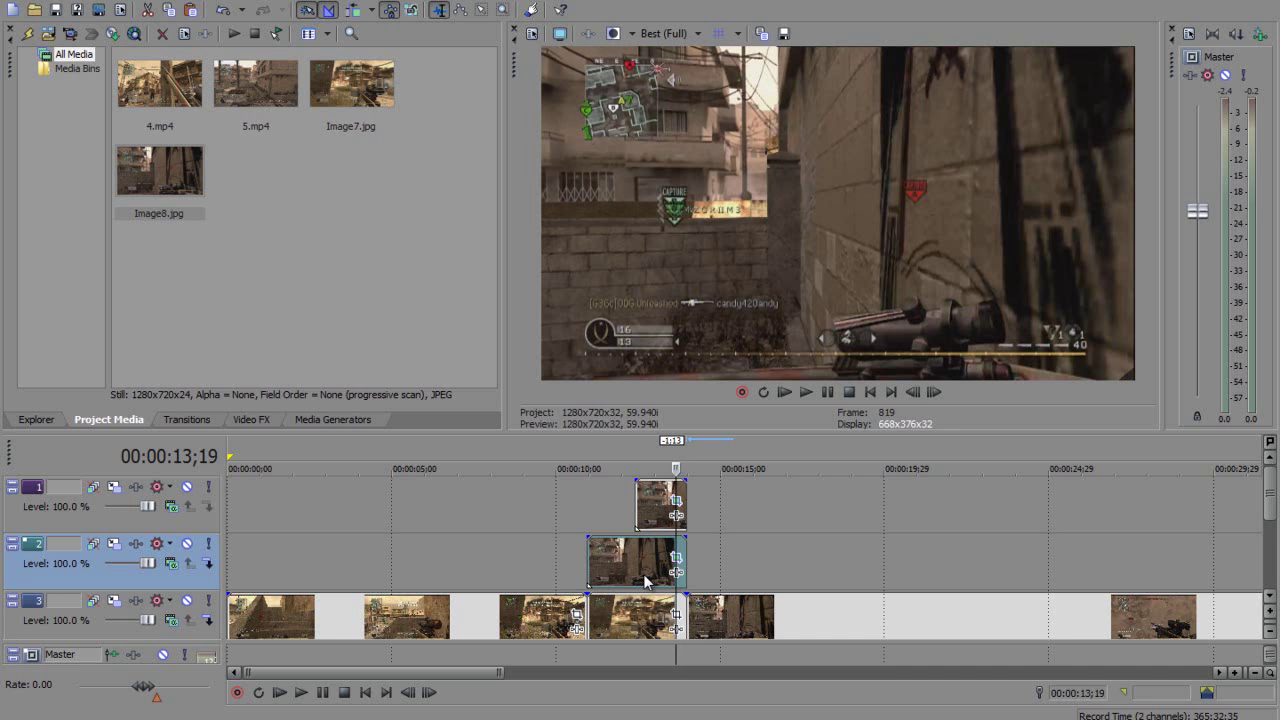
pyautogui.press('Left')
pyautogui.press('Left')
pyautogui.press('Left')
pyautogui.press('Left')
pyautogui.press('Left')
pyautogui.press('Left')
pyautogui.press('Left')
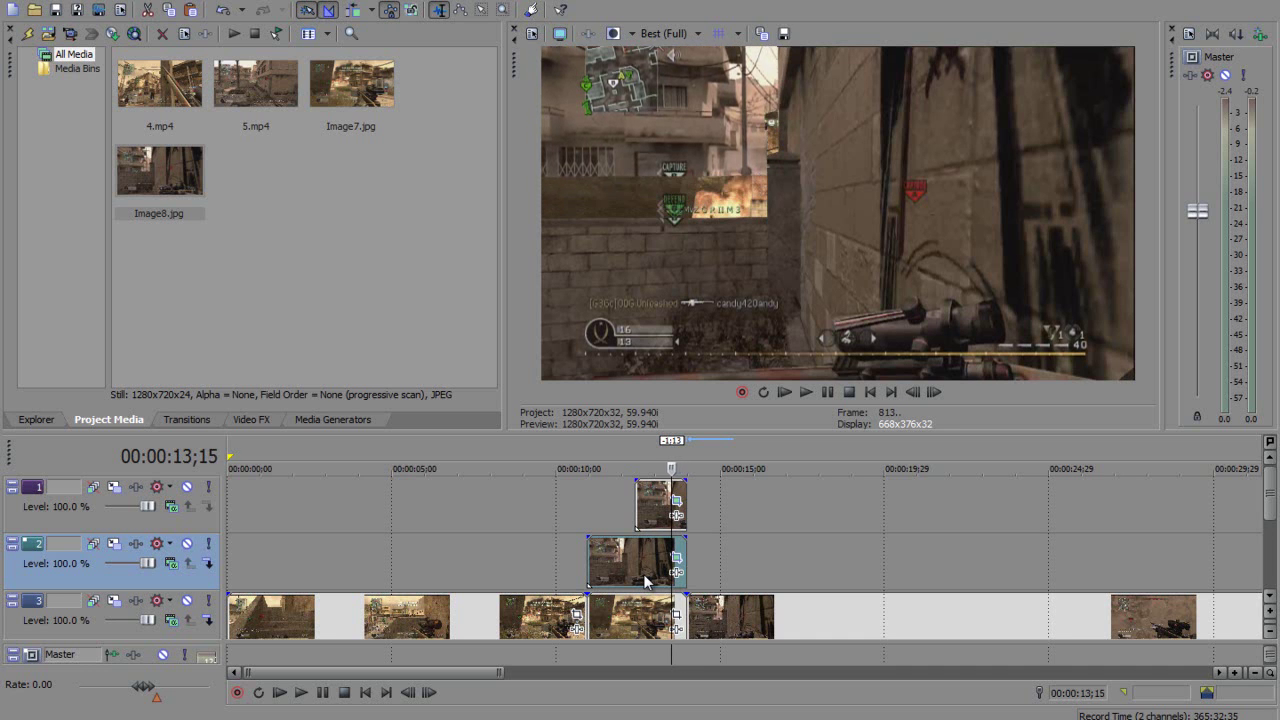
pyautogui.press('Left')
pyautogui.press('Left')
pyautogui.press('Left')
pyautogui.press('Left')
pyautogui.press('Left')
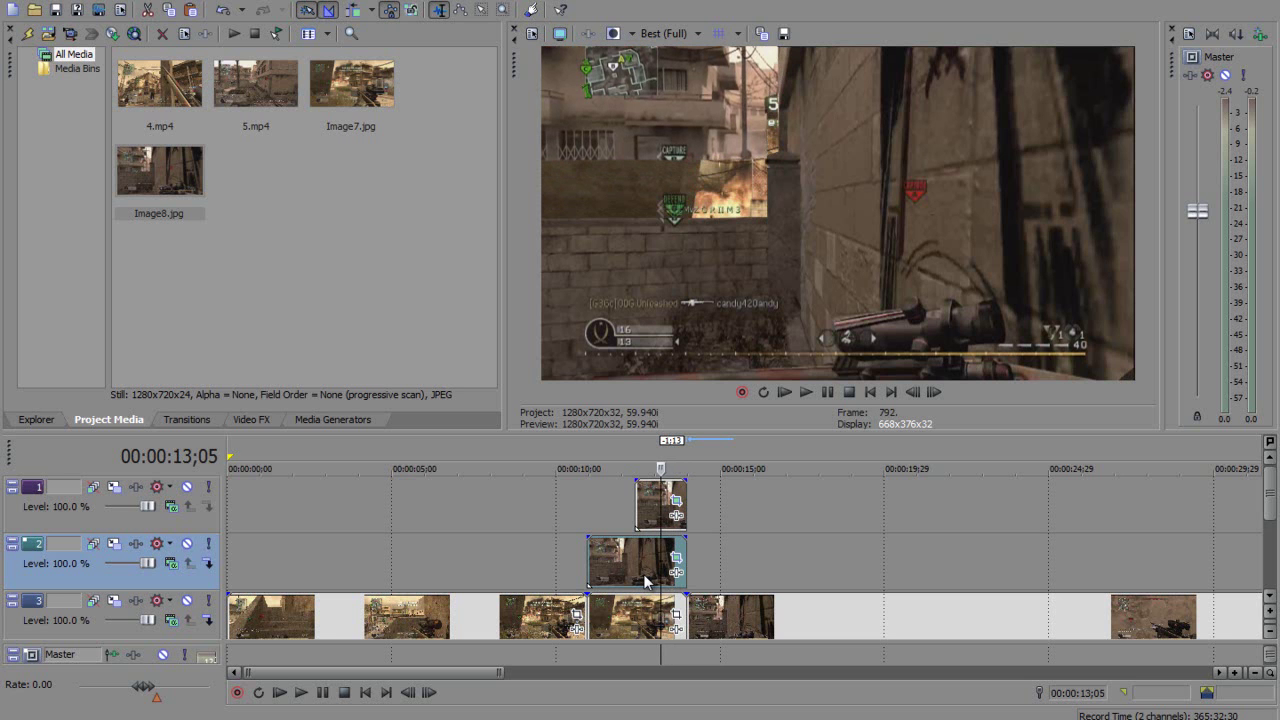
# Set the preview quality to Draft (Half) and play the whole transition from the start of the track 2 still.
pyautogui.click(584, 563)
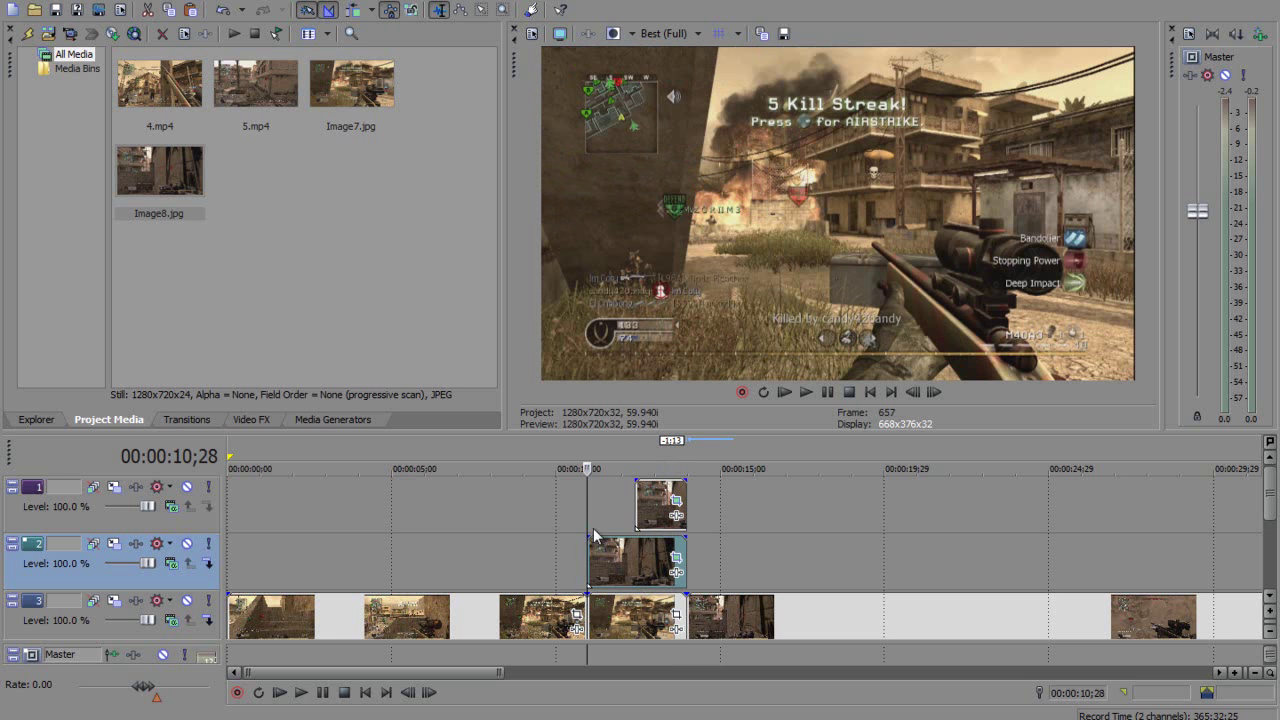
pyautogui.click(688, 30)
pyautogui.moveTo(700, 55)
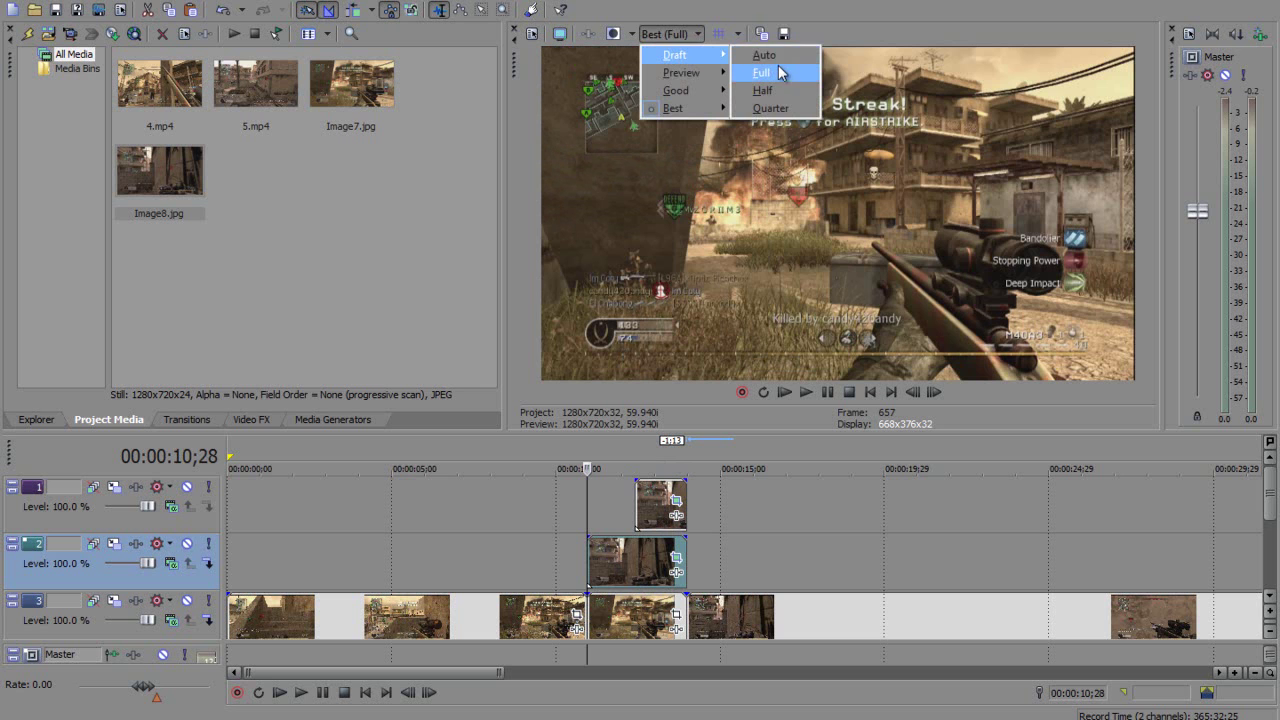
pyautogui.click(765, 90)
pyautogui.press('space')
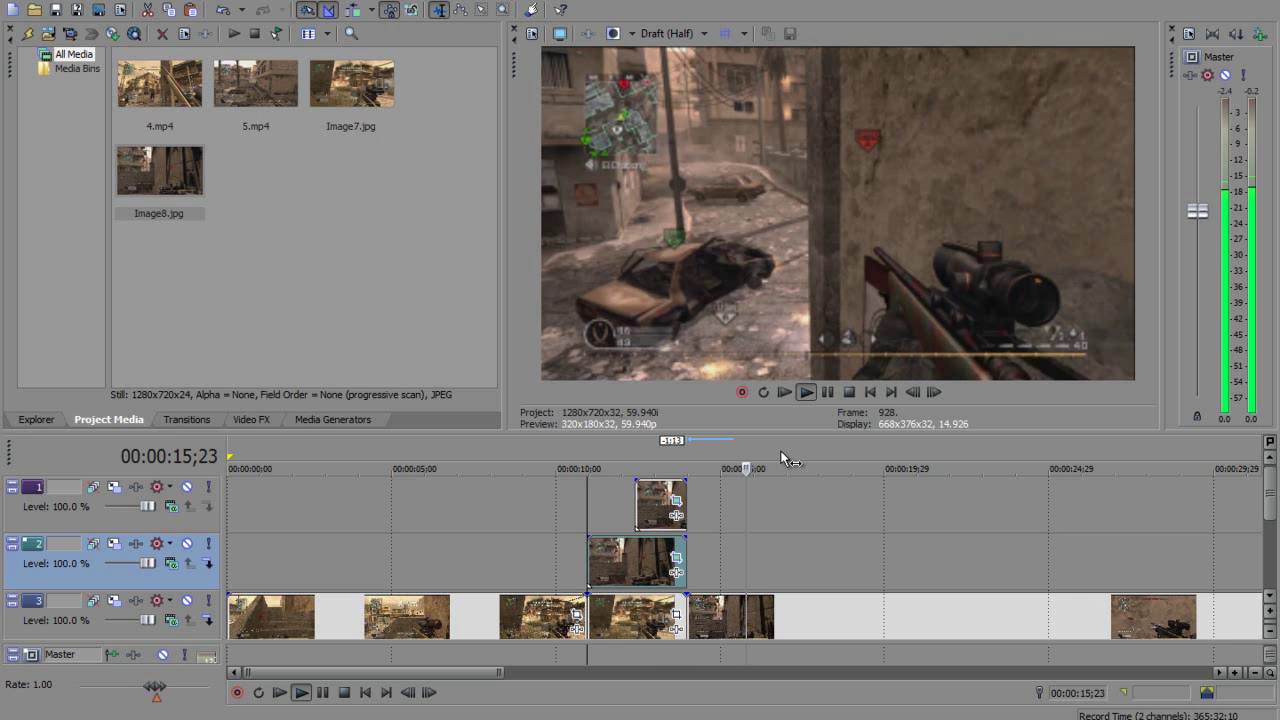
pyautogui.press('space')
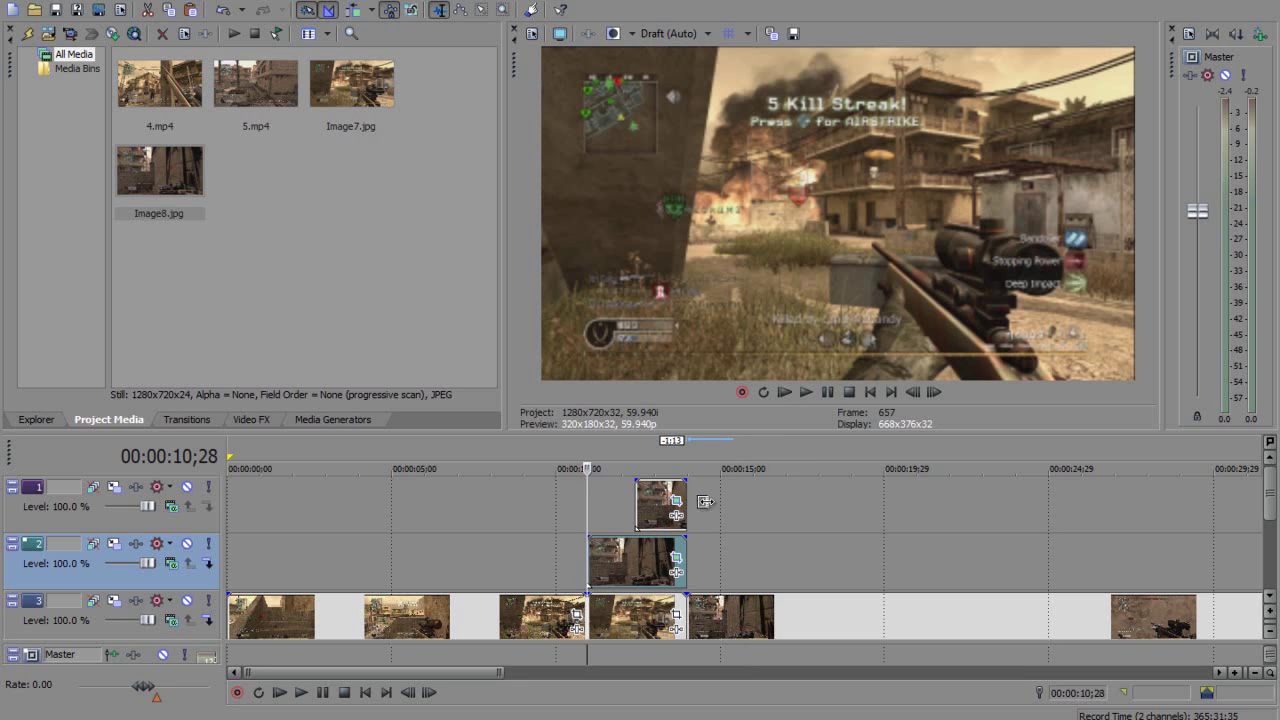
# Step forward through the track 2 still to the start of the track 1 copy at 00:00:12;12.
pyautogui.click(629, 550)
pyautogui.press('Right')
pyautogui.press('Right')
pyautogui.press('Right')
pyautogui.press('Right')
pyautogui.press('Right')
pyautogui.press('Right')
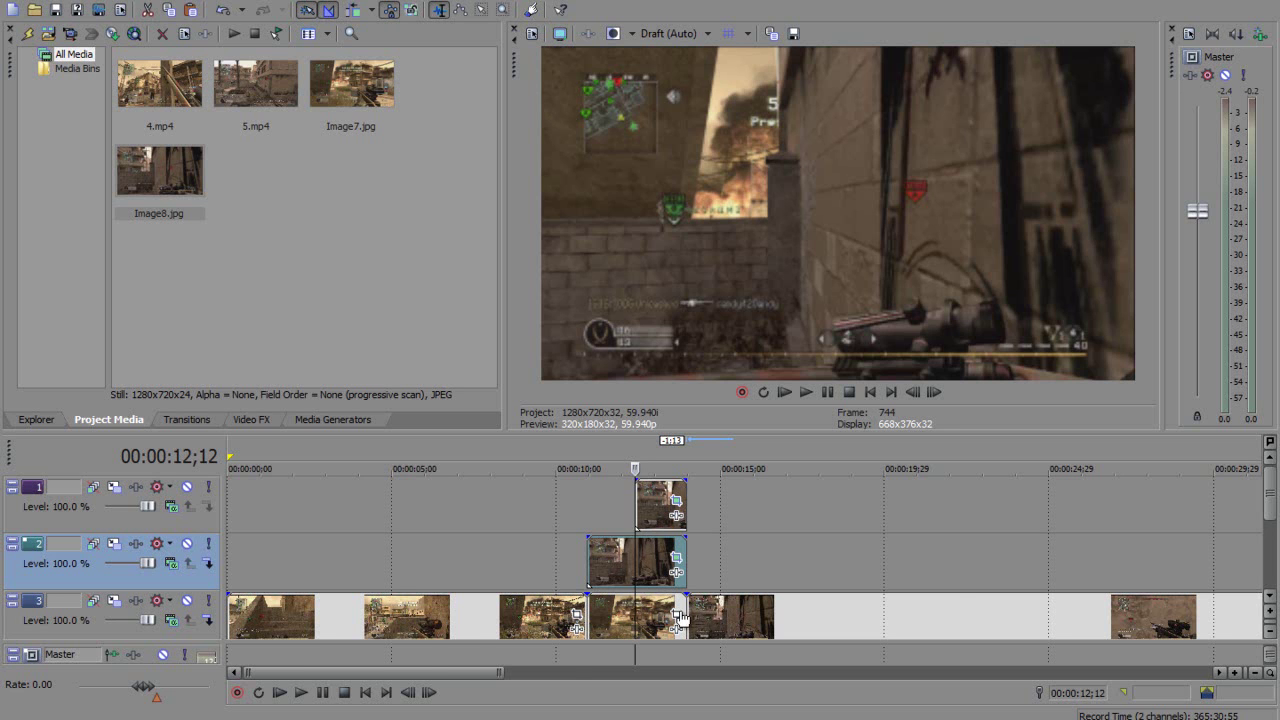
# Compare the frames at the start of the track 2 still, near the end of both stills, and partway through the track 1 copy.
pyautogui.scroll(-2, 575, 556)
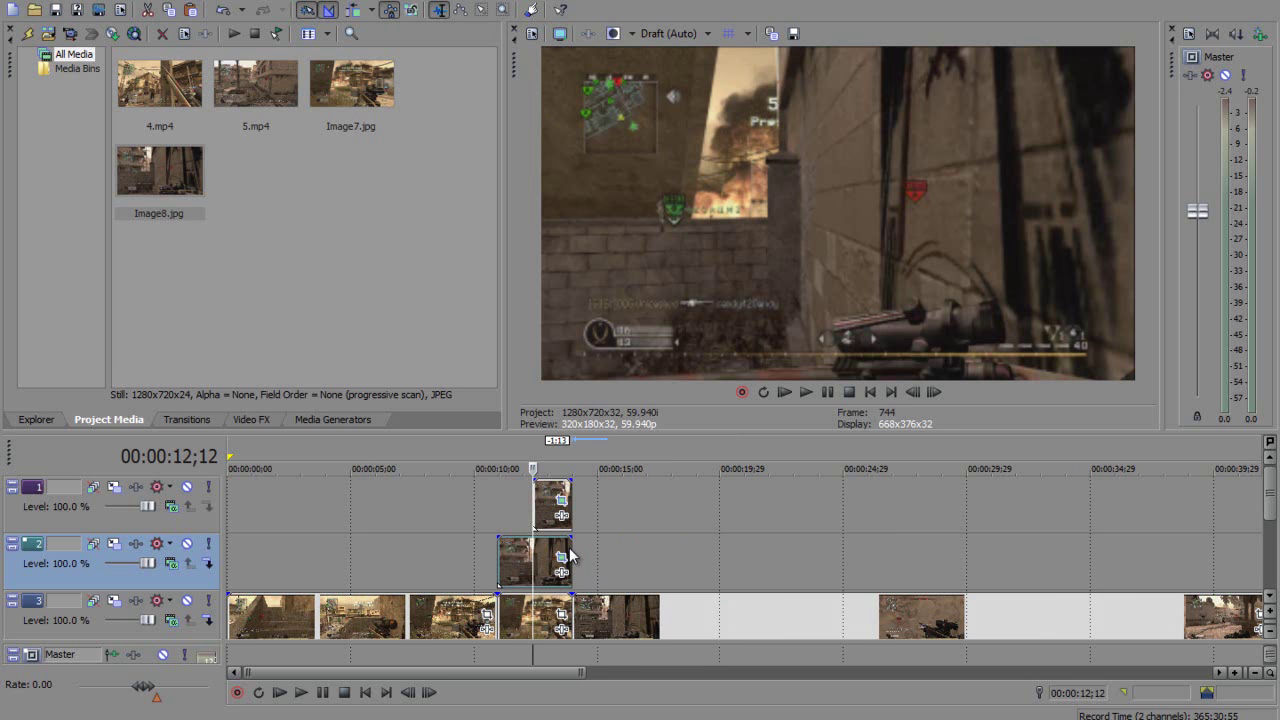
pyautogui.click(497, 552)
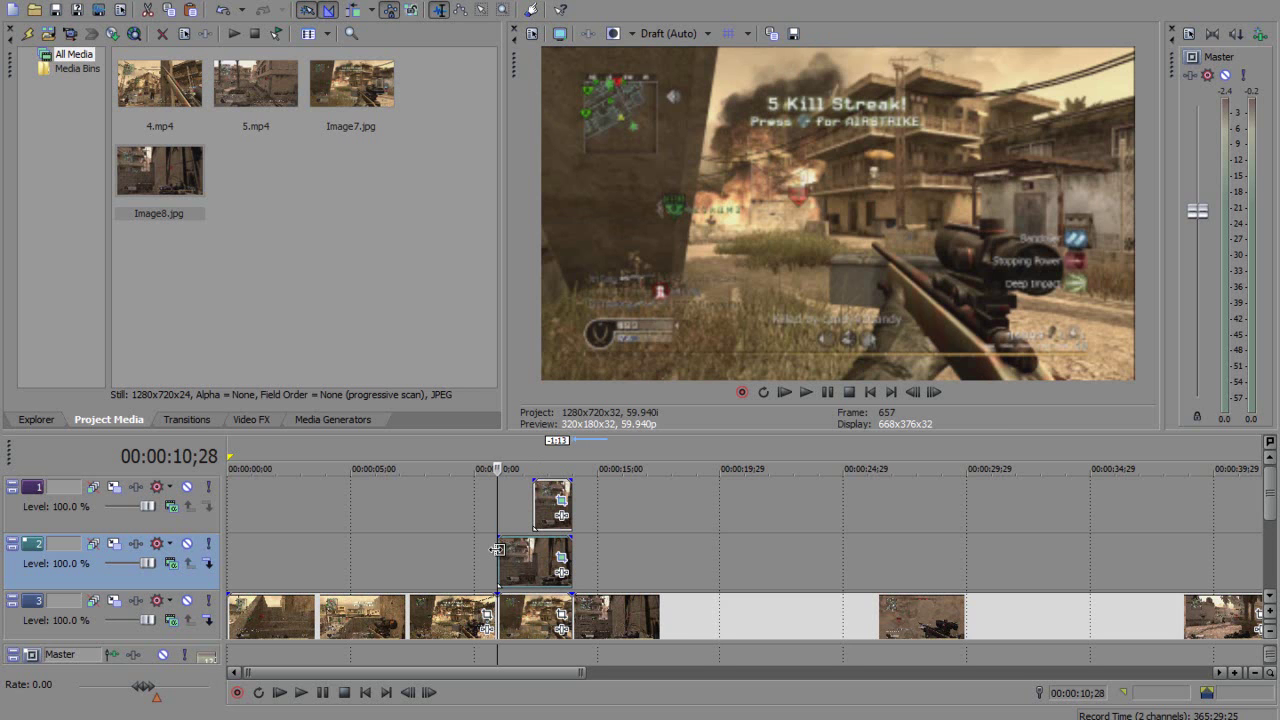
pyautogui.click(572, 506)
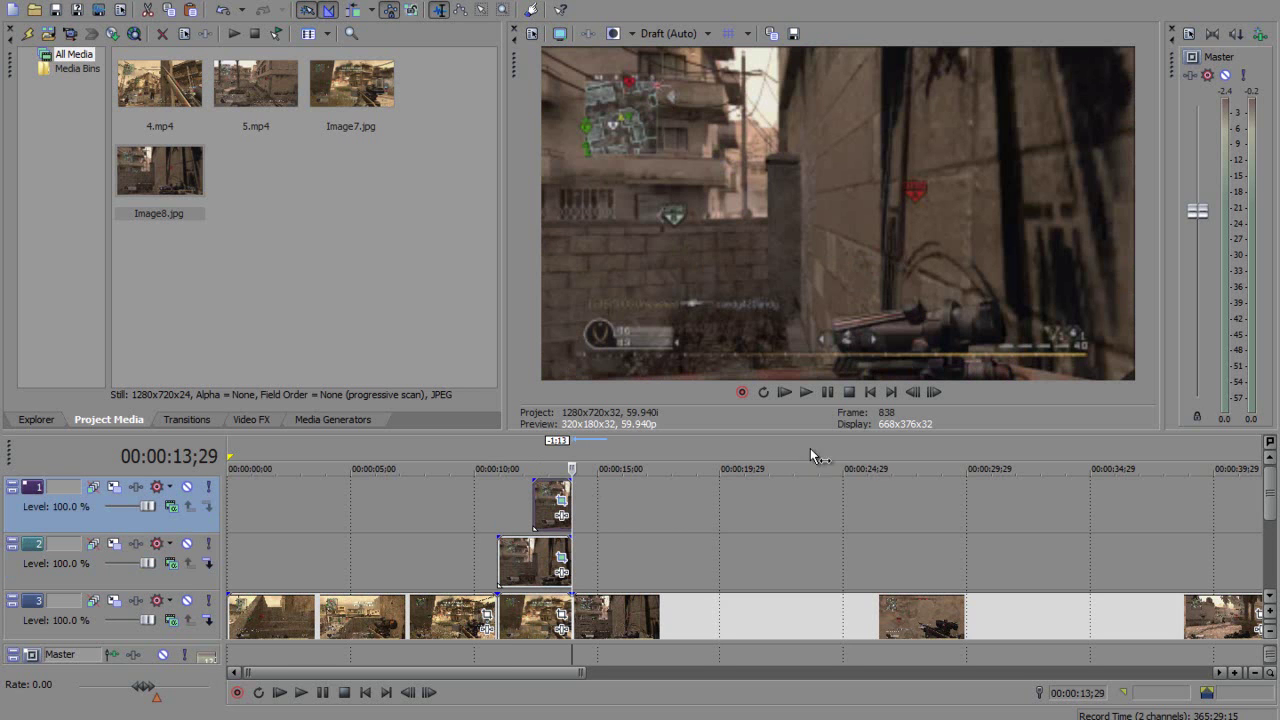
pyautogui.click(547, 485)
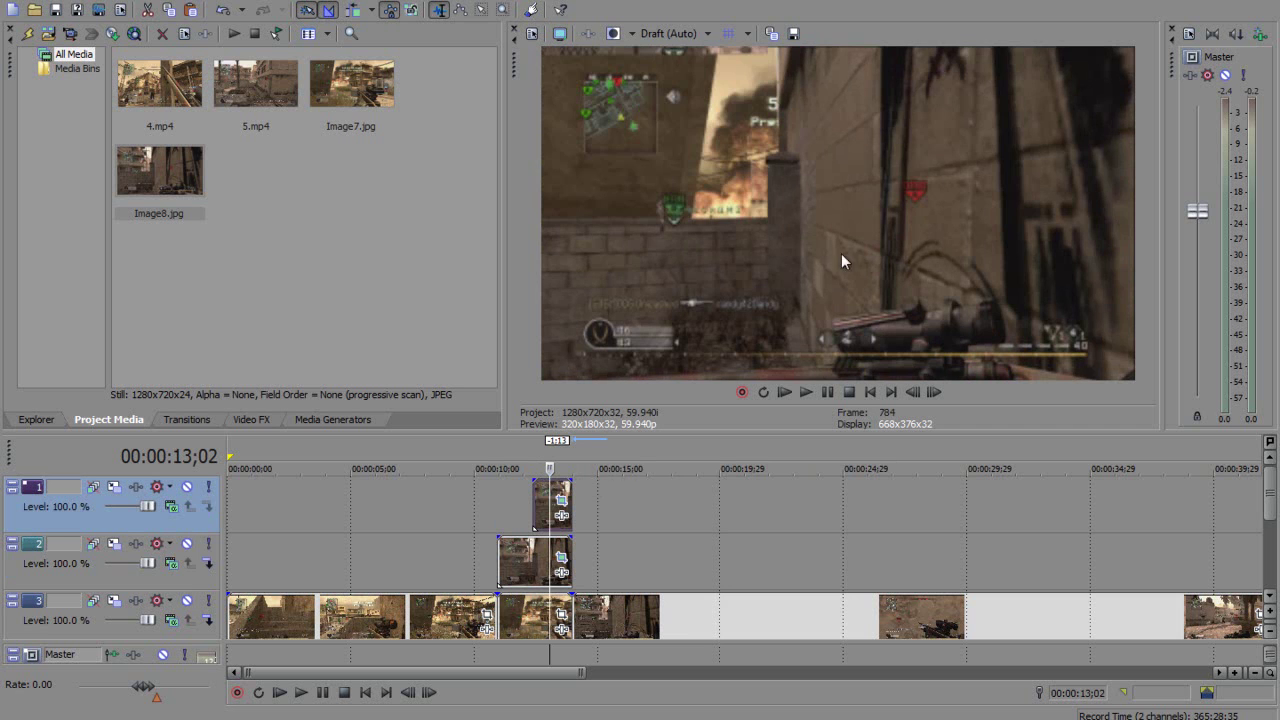
# Minimize the Vegas Pro project and the Documents library window to reveal the desktop.
pyautogui.press('super+Down')
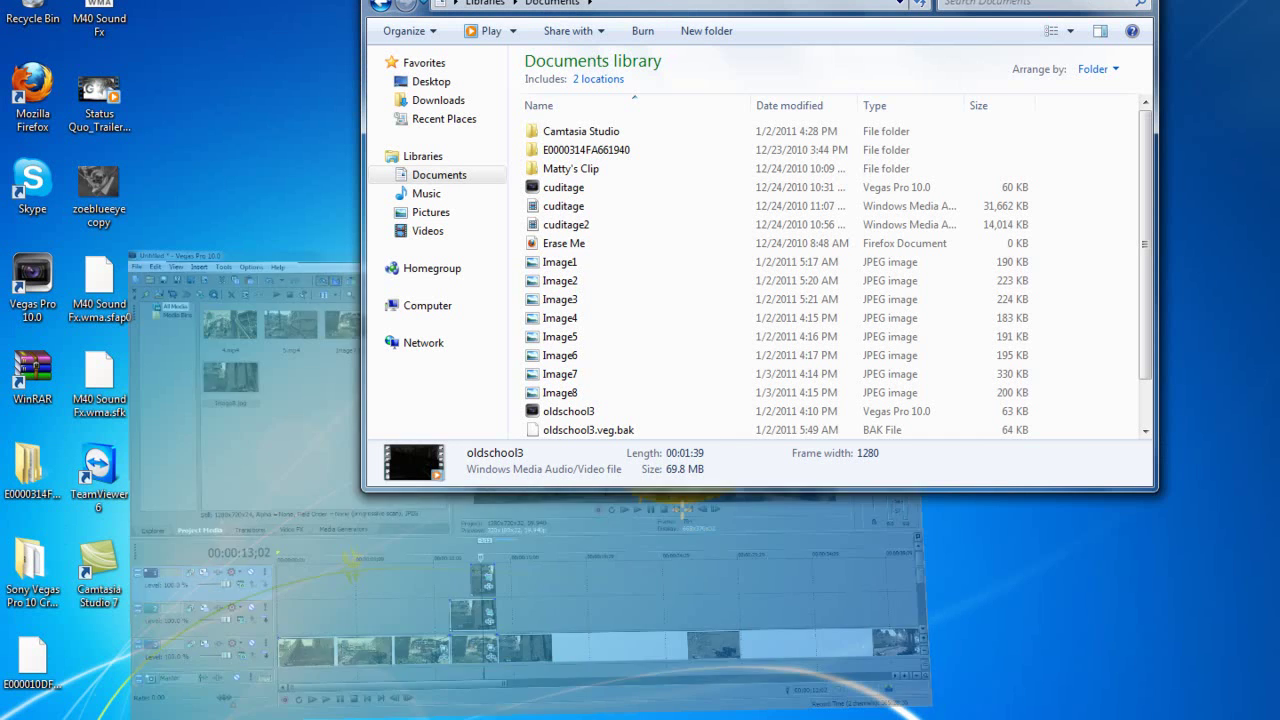
pyautogui.press('super+Down')
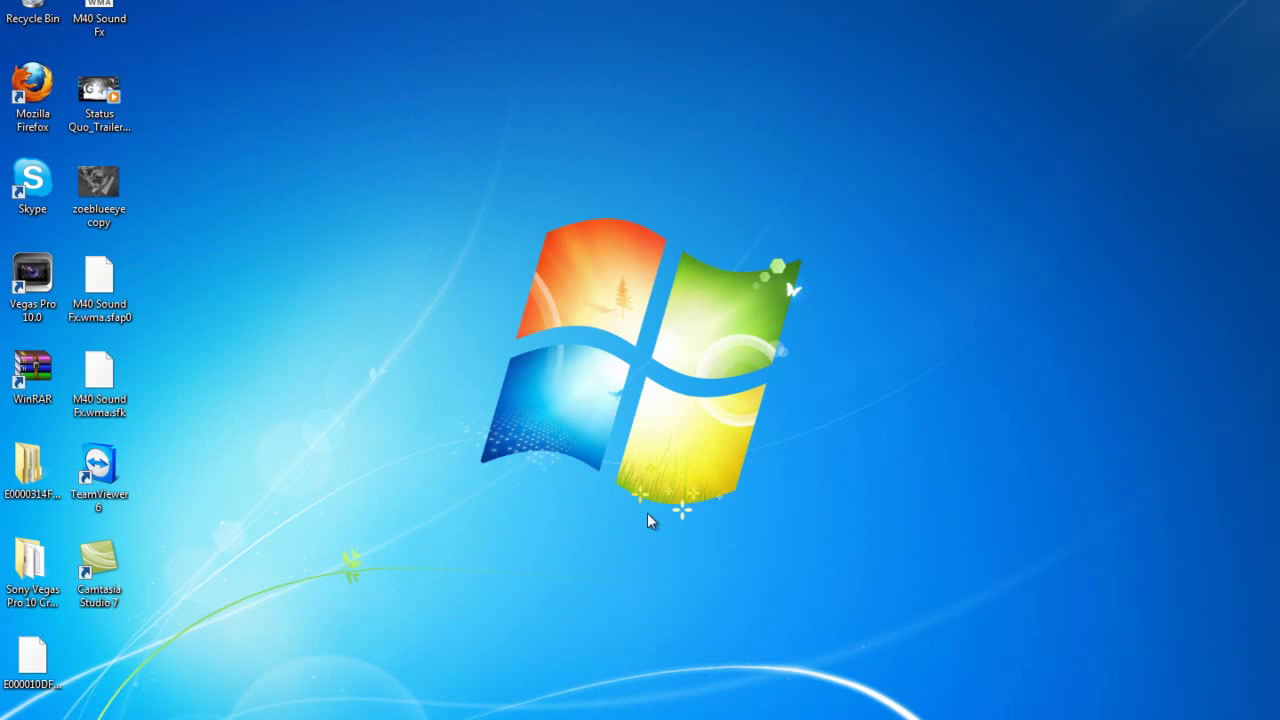